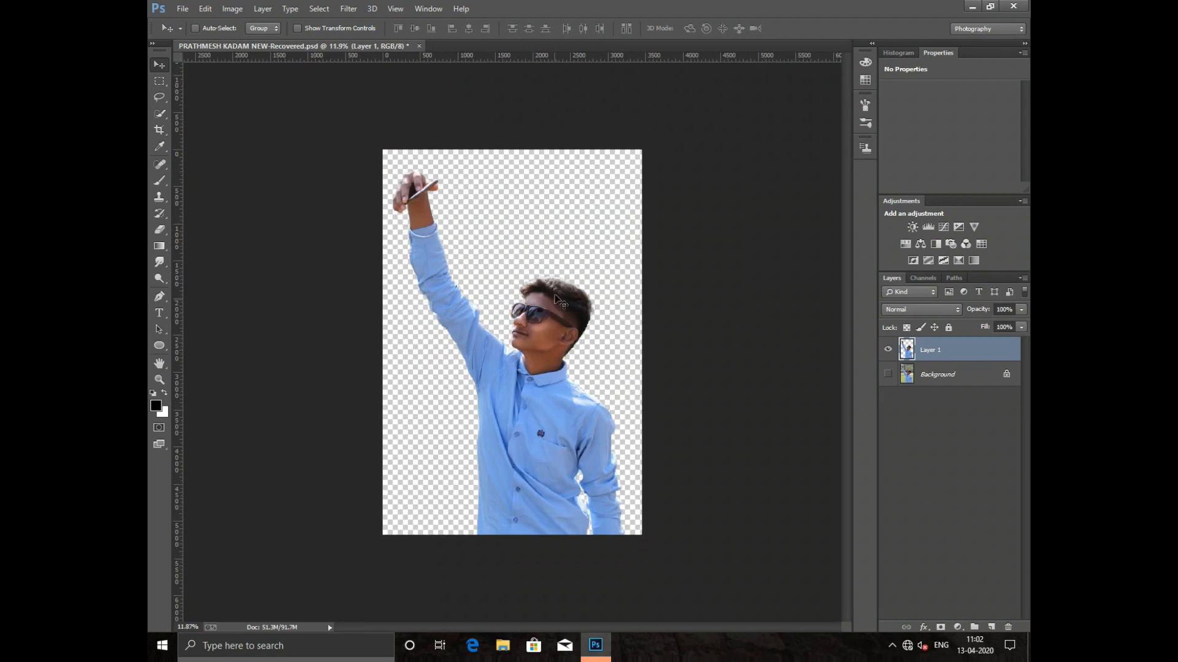
Open VM_DESIGNS_2020.jpeg, copy its moonlit sky into the portrait document as a new layer, and close the source image
{"action": "left_click", "coordinate": [182, 8]}
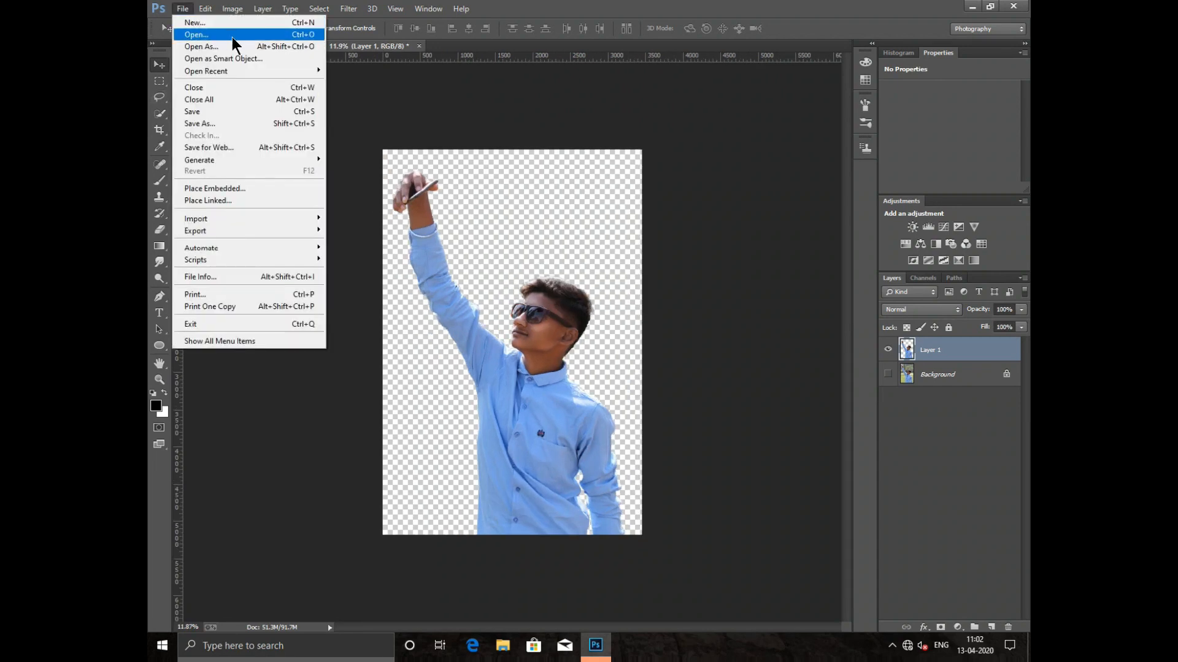
{"action": "left_click", "coordinate": [196, 36]}
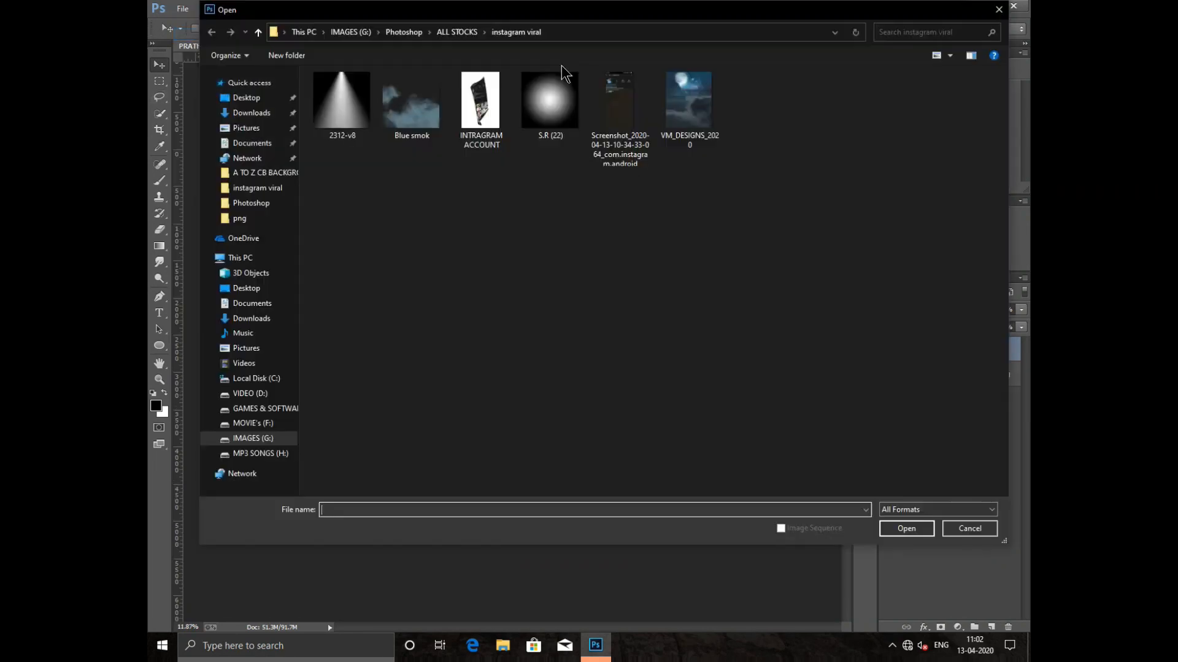
{"action": "left_click", "coordinate": [676, 111]}
{"action": "double_click", "coordinate": [676, 143]}
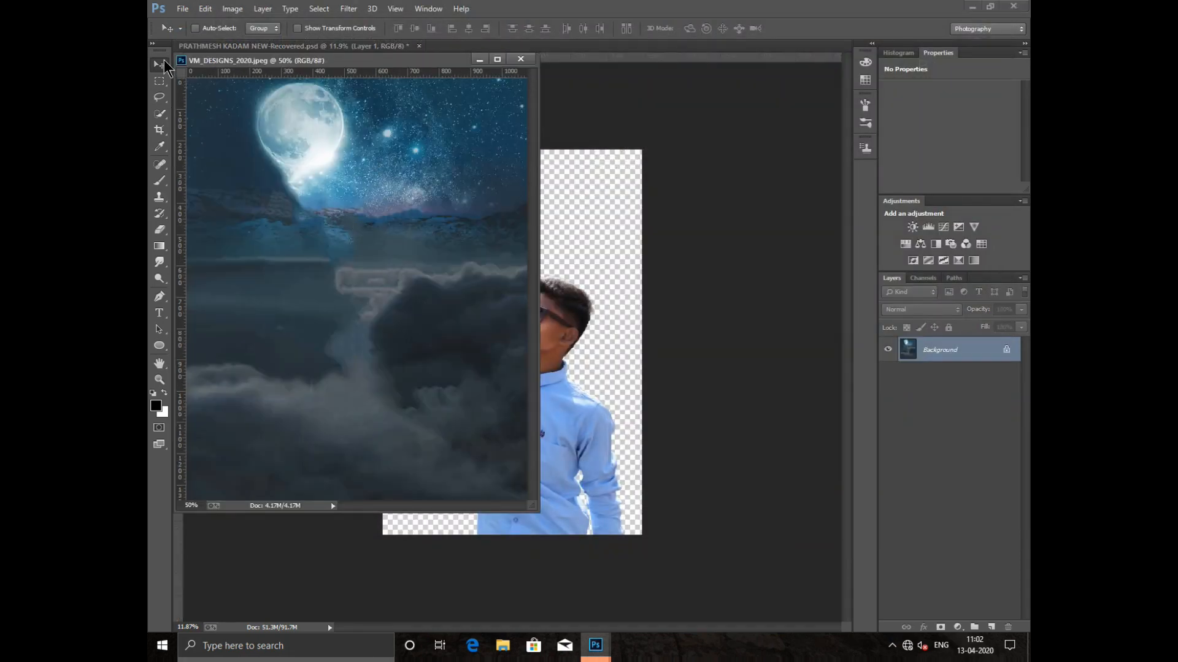
{"action": "left_click_drag", "start_coordinate": [402, 199], "coordinate": [438, 200]}
{"action": "left_click", "coordinate": [521, 59]}
Transform the night-sky layer to cover the whole canvas, scaling its width to 327.31% and its height to 384%
{"action": "key", "text": "ctrl+t"}
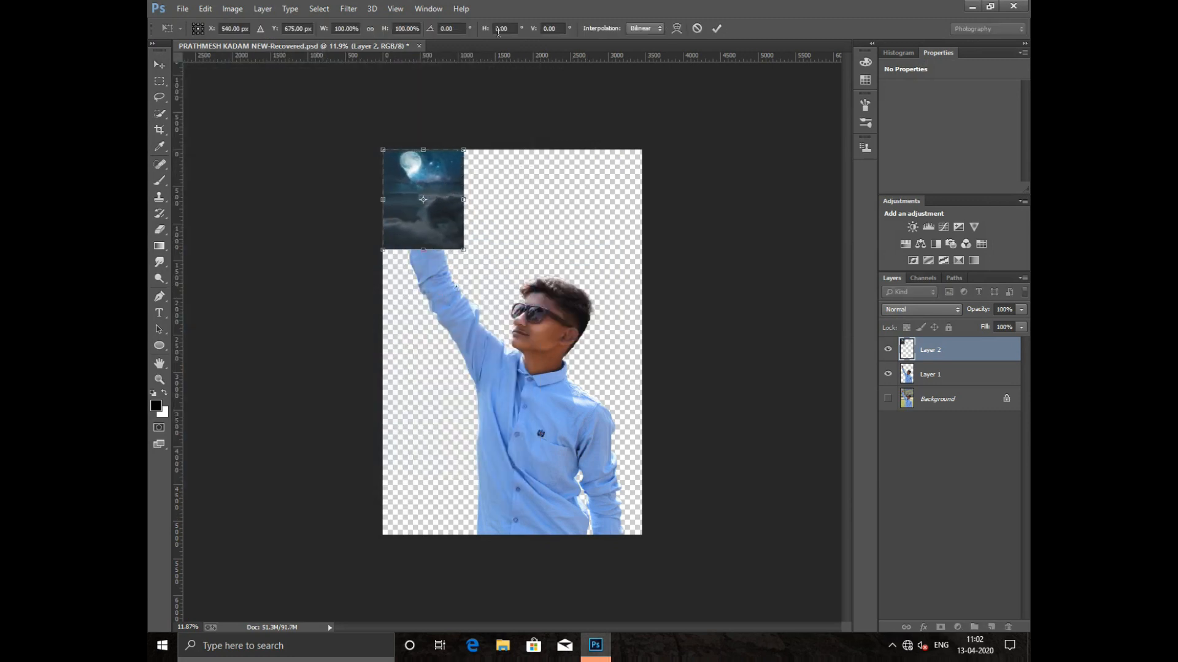
{"action": "left_click", "coordinate": [370, 28]}
{"action": "left_click_drag", "start_coordinate": [470, 256], "coordinate": [637, 478]}
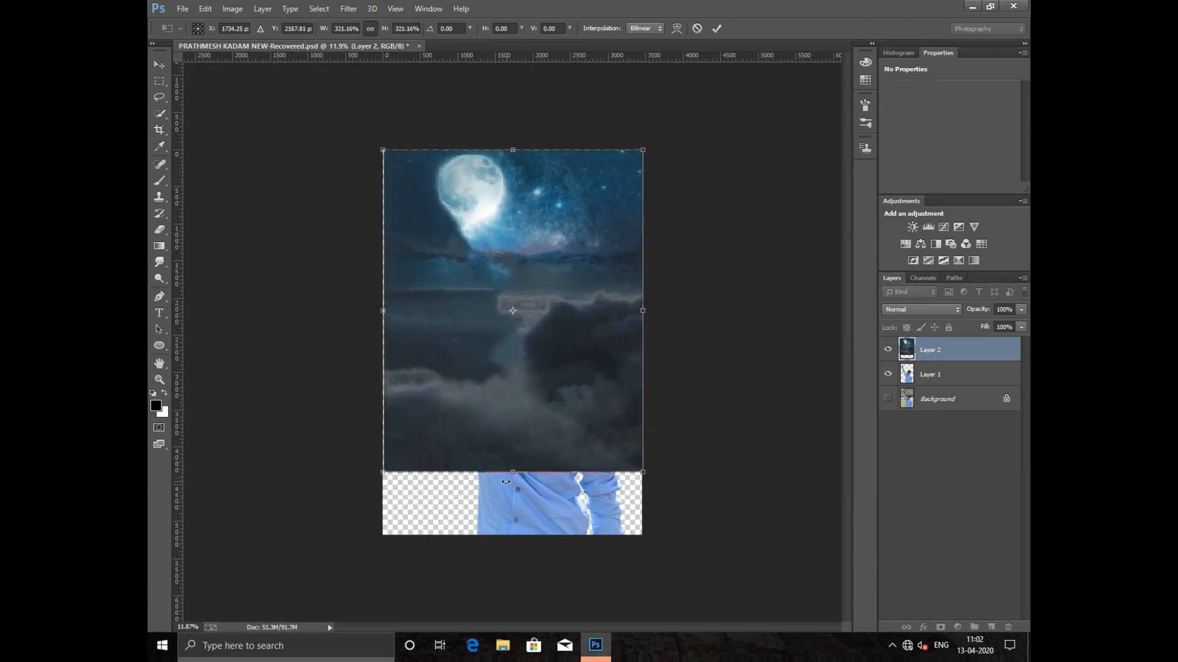
{"action": "left_click_drag", "start_coordinate": [505, 482], "coordinate": [509, 545]}
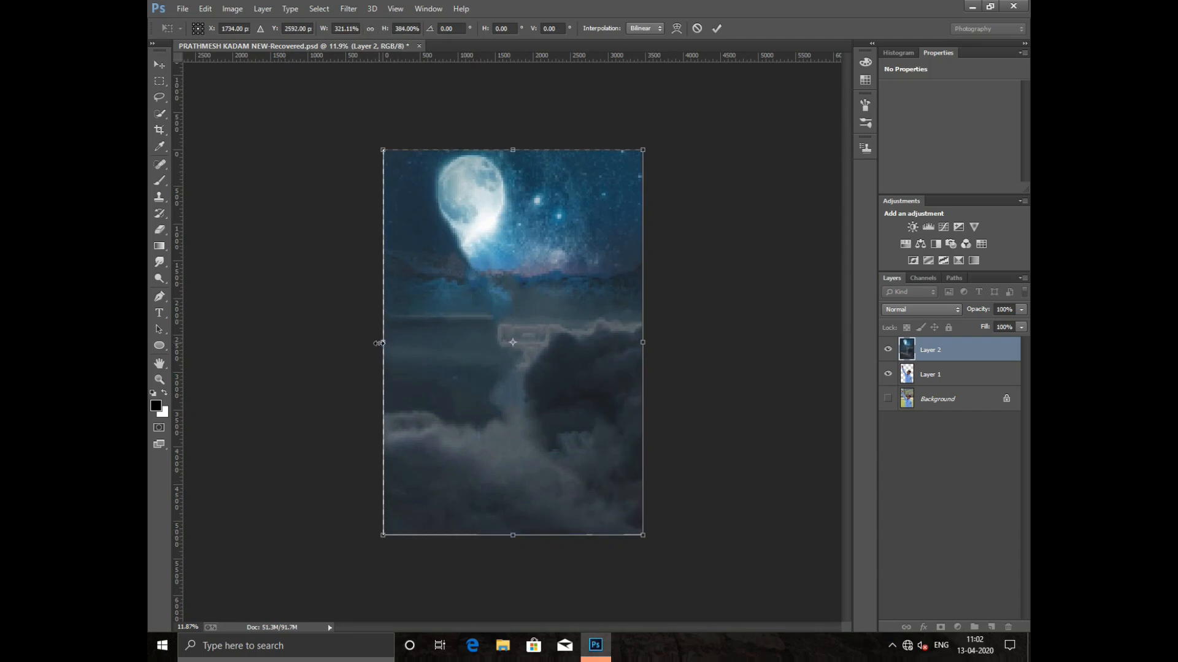
{"action": "left_click_drag", "start_coordinate": [379, 343], "coordinate": [375, 342]}
{"action": "left_click", "coordinate": [716, 28]}
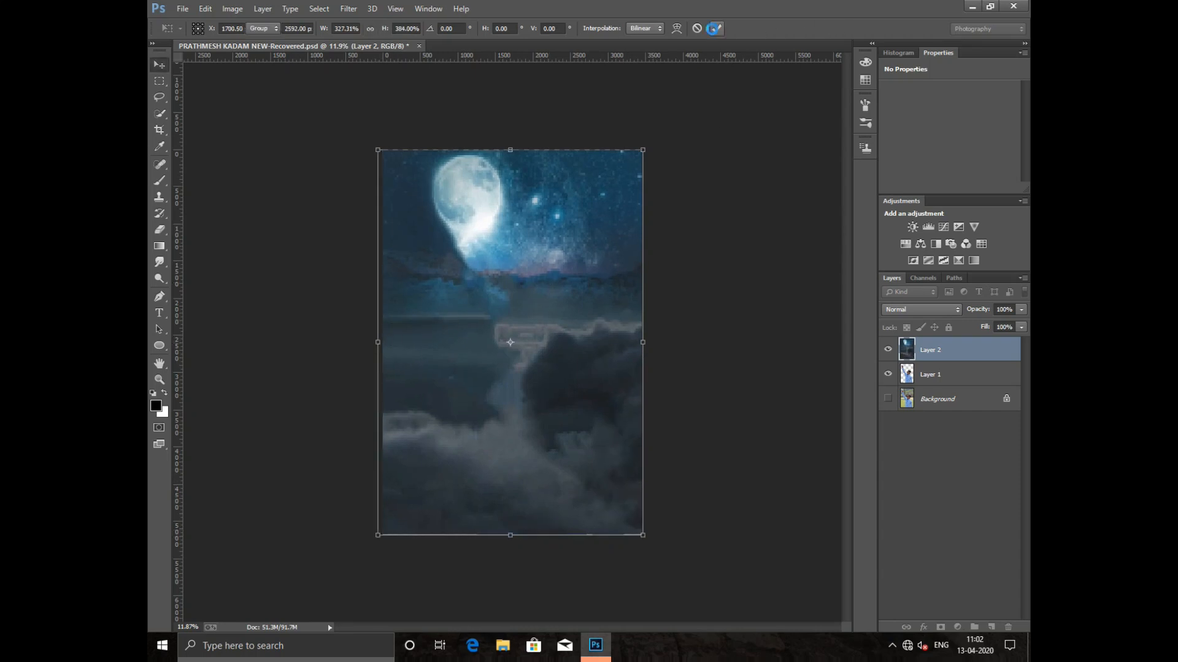
Move the night-sky layer beneath the cut-out man in the layer order
{"action": "key", "text": "ctrl+minus"}
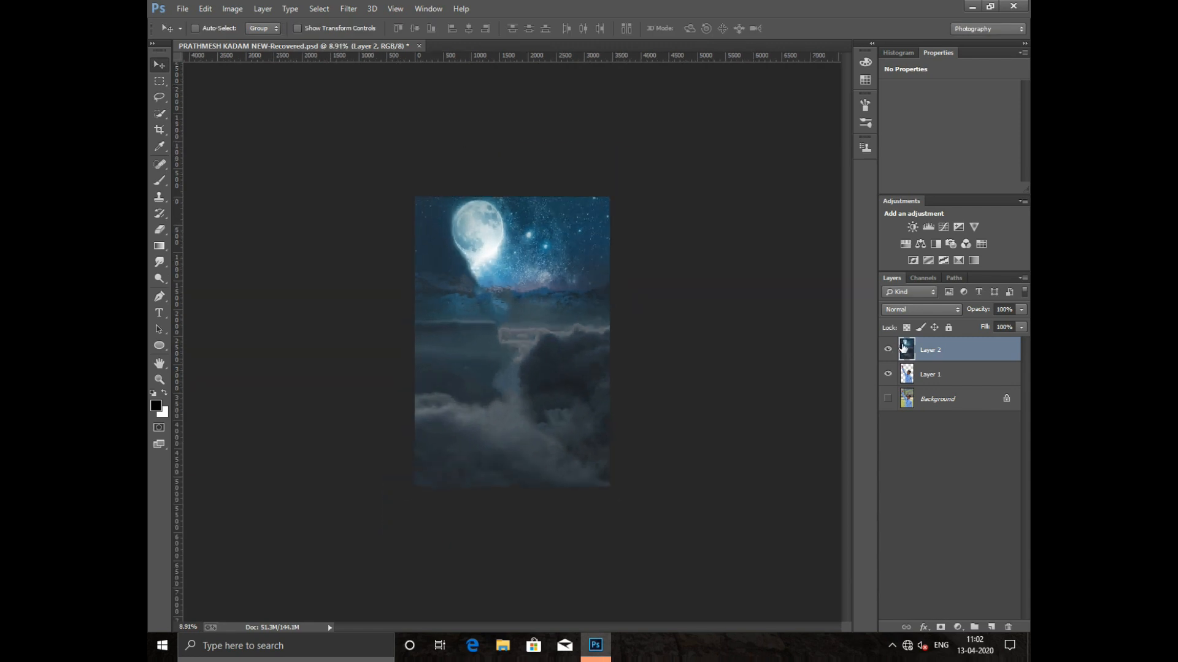
{"action": "left_click_drag", "start_coordinate": [943, 354], "coordinate": [944, 384]}
{"action": "key", "text": "ctrl+plus"}
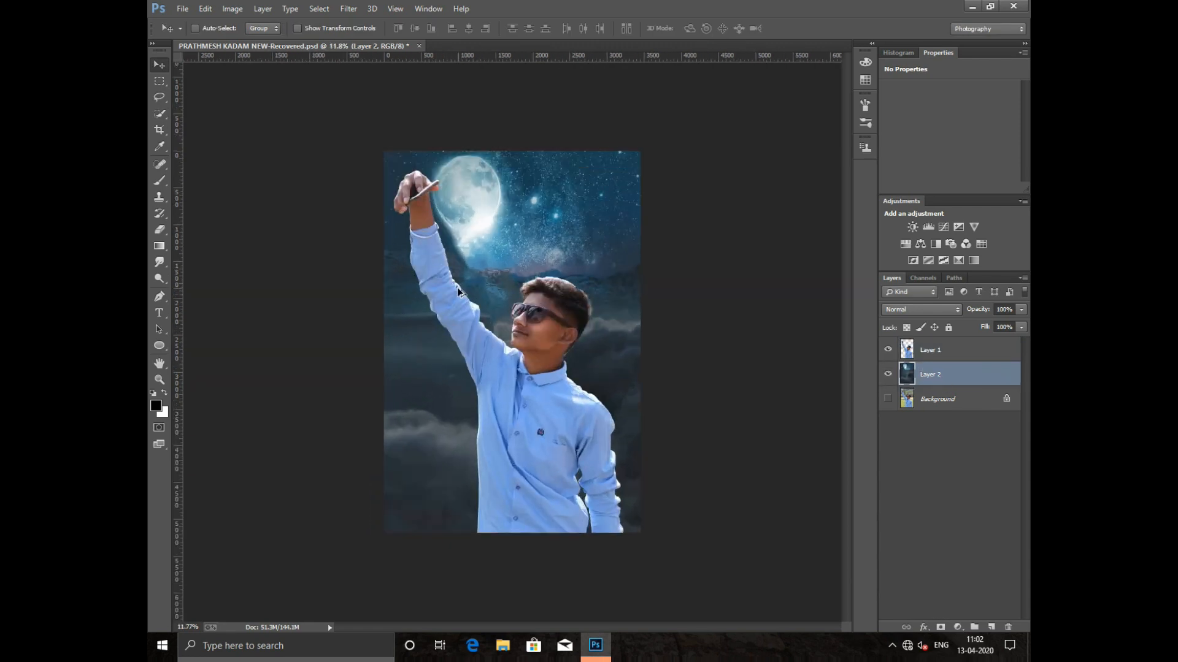
{"action": "key", "text": "ctrl+plus"}
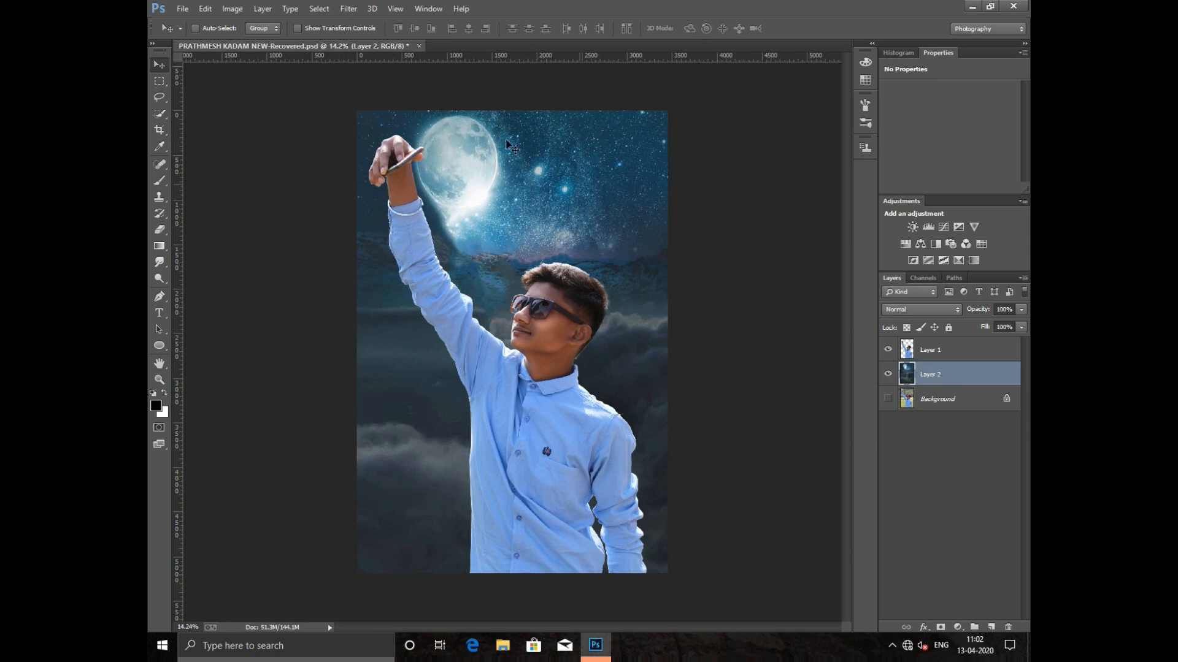
Apply a Gaussian Blur with a 2.0-pixel radius to the night-sky layer
{"action": "left_click", "coordinate": [348, 9]}
{"action": "mouse_move", "coordinate": [424, 159]}
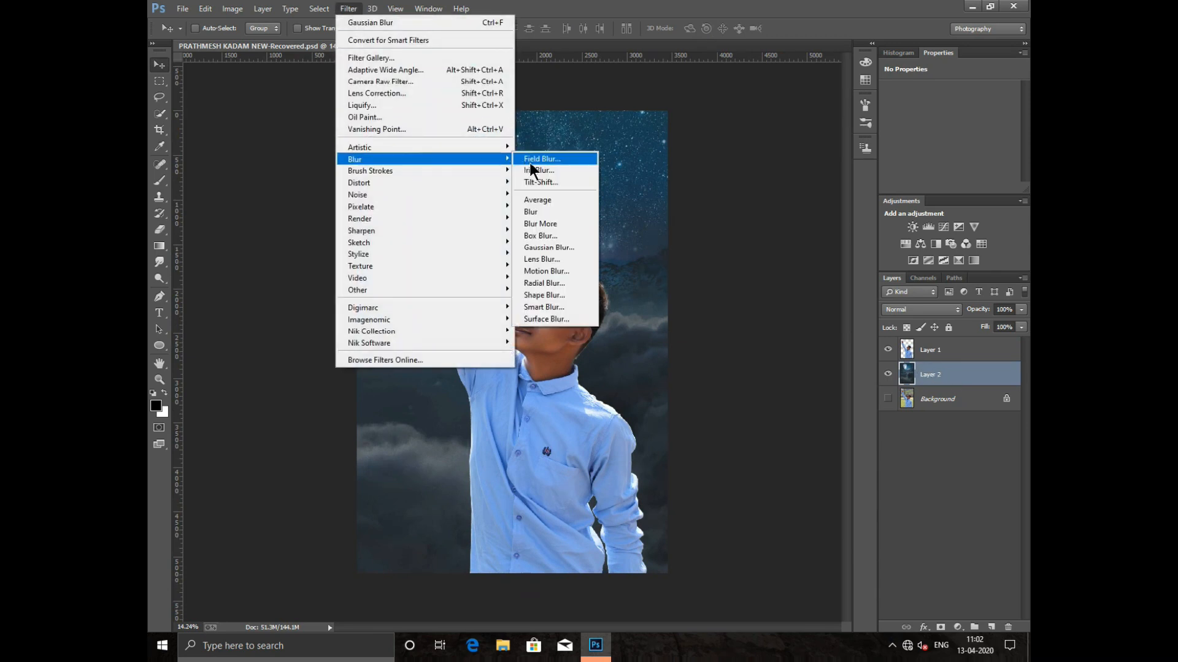
{"action": "left_click", "coordinate": [546, 246]}
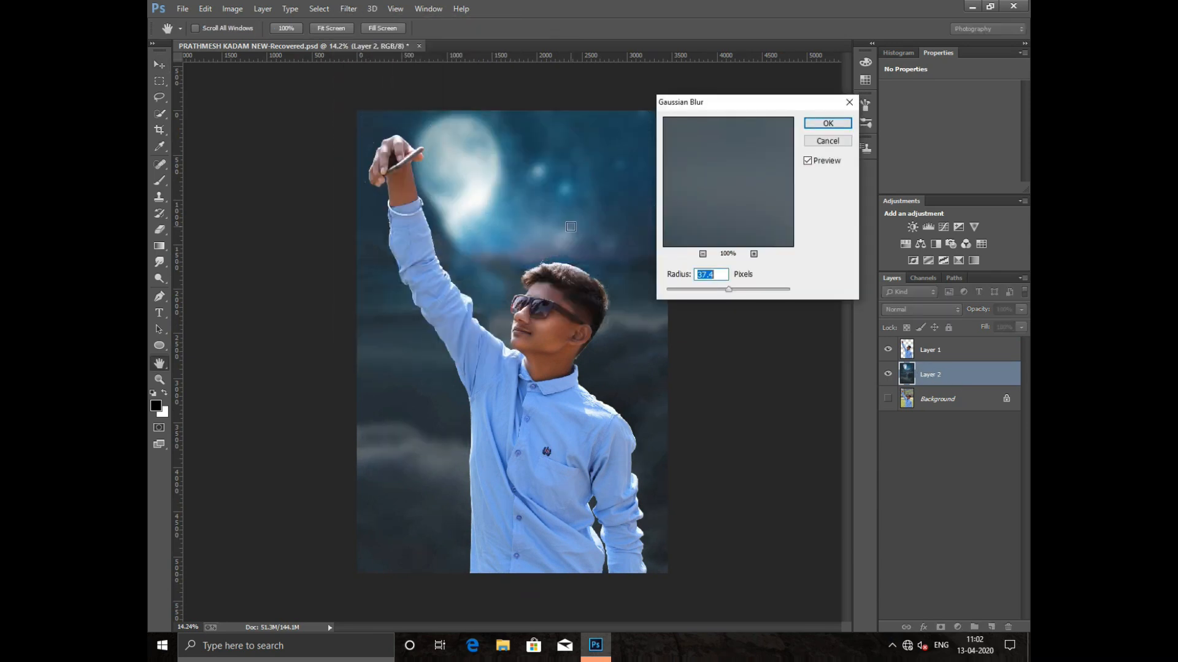
{"action": "left_click_drag", "start_coordinate": [683, 289], "coordinate": [672, 292]}
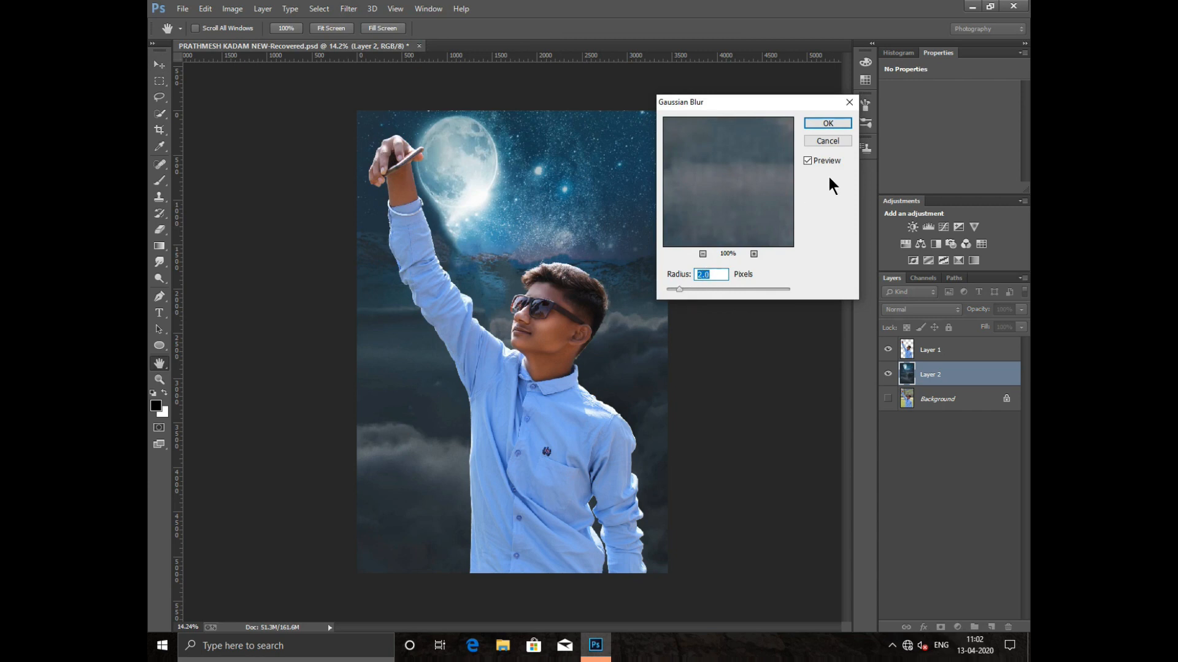
{"action": "left_click", "coordinate": [823, 123]}
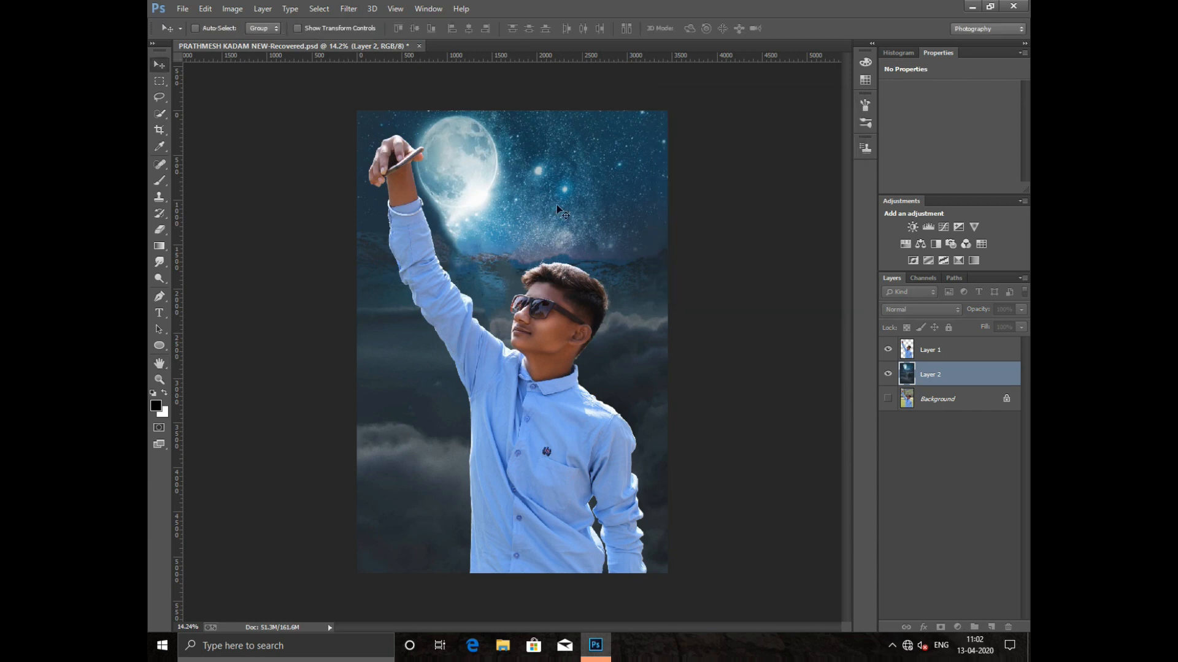
{"action": "scroll", "coordinate": [560, 212], "scroll_direction": "down", "scroll_amount": 1}
{"action": "scroll", "coordinate": [455, 326], "scroll_direction": "up", "scroll_amount": 1}
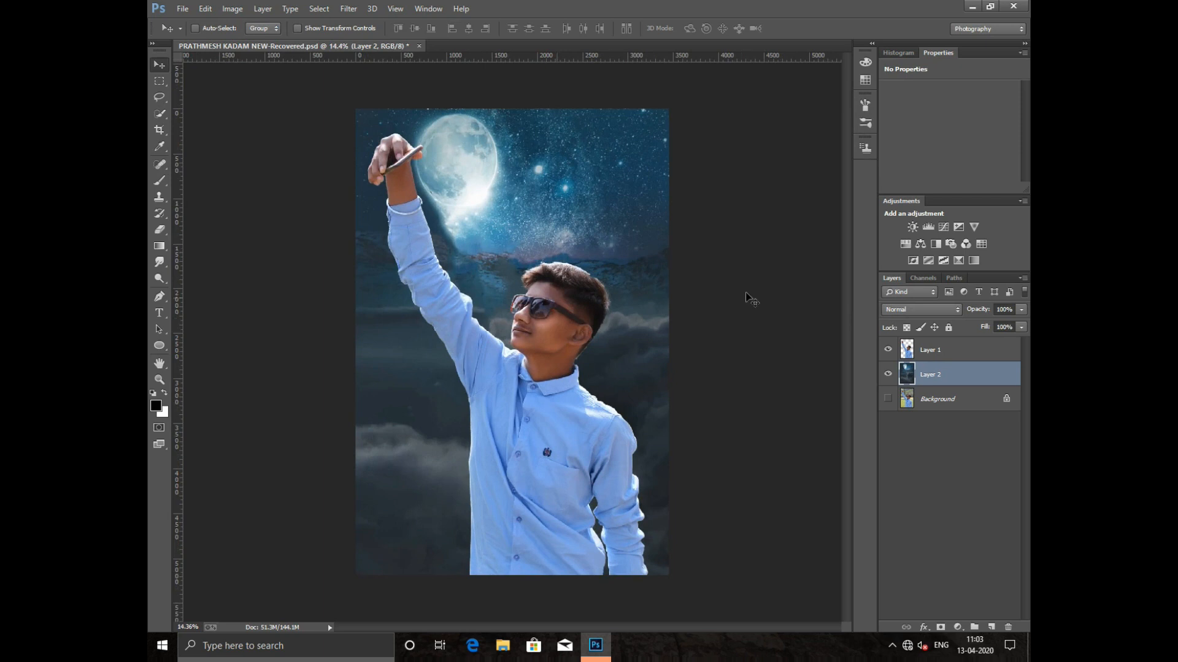
Make the cut-out man's layer active and open INTRAGRAM ACCOUNT.png as a docked document
{"action": "left_click", "coordinate": [975, 352]}
{"action": "scroll", "coordinate": [478, 202], "scroll_direction": "down", "scroll_amount": 1}
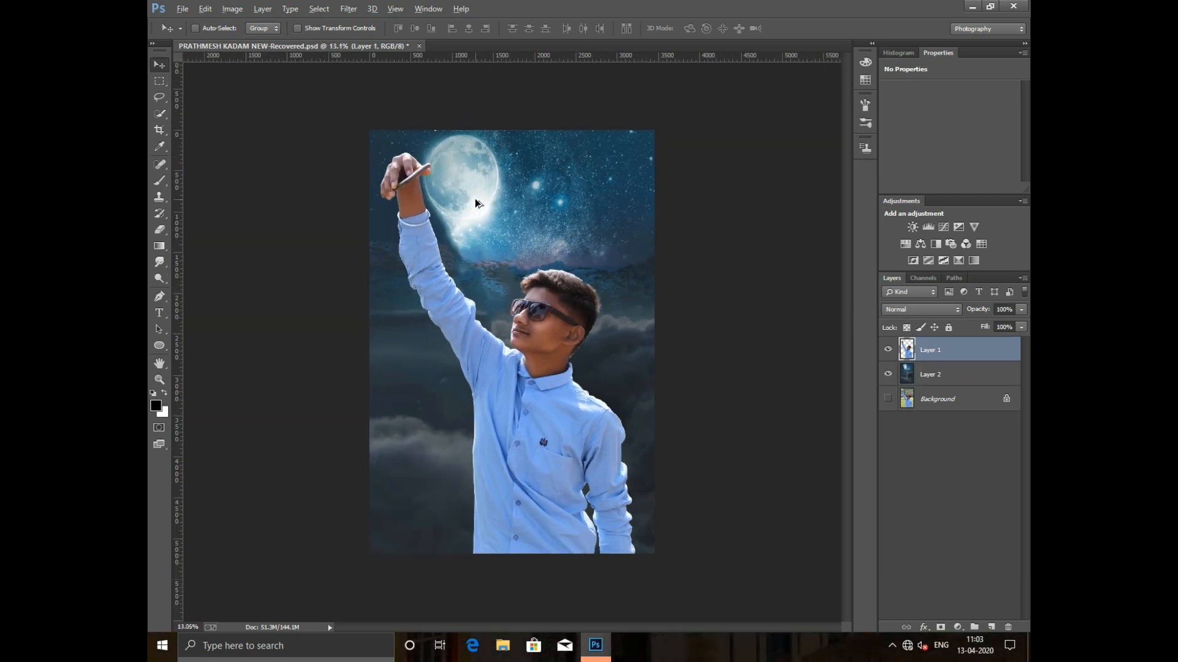
{"action": "left_click", "coordinate": [184, 9]}
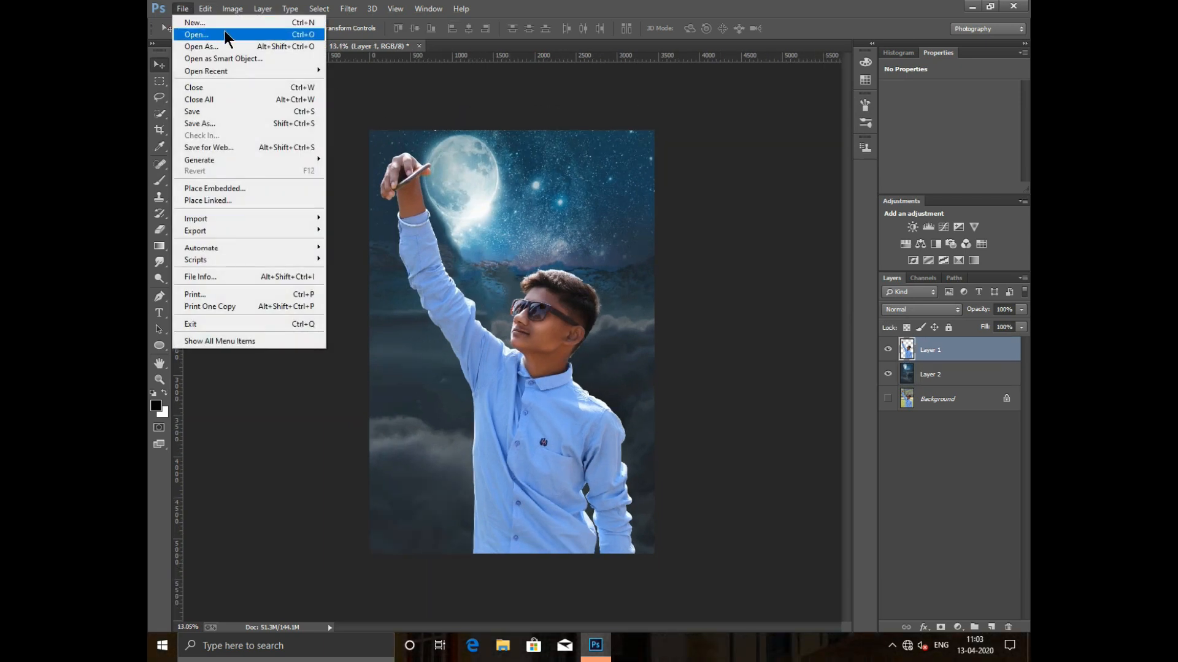
{"action": "left_click", "coordinate": [227, 36]}
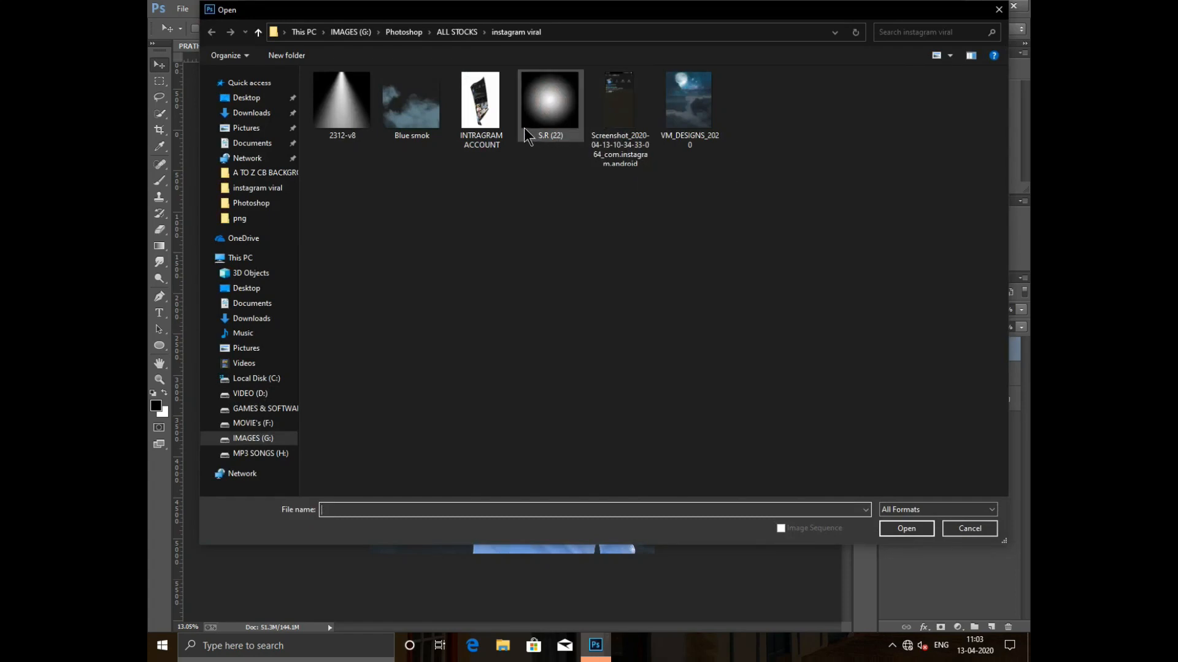
{"action": "double_click", "coordinate": [491, 120]}
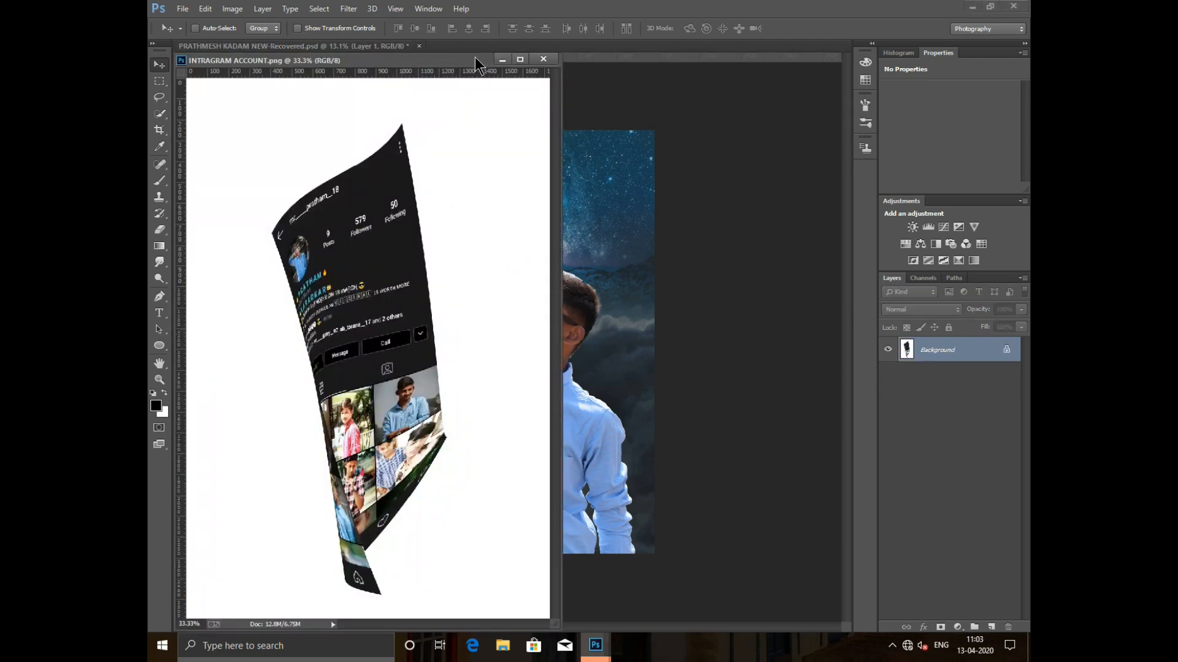
{"action": "left_click_drag", "start_coordinate": [475, 59], "coordinate": [532, 40]}
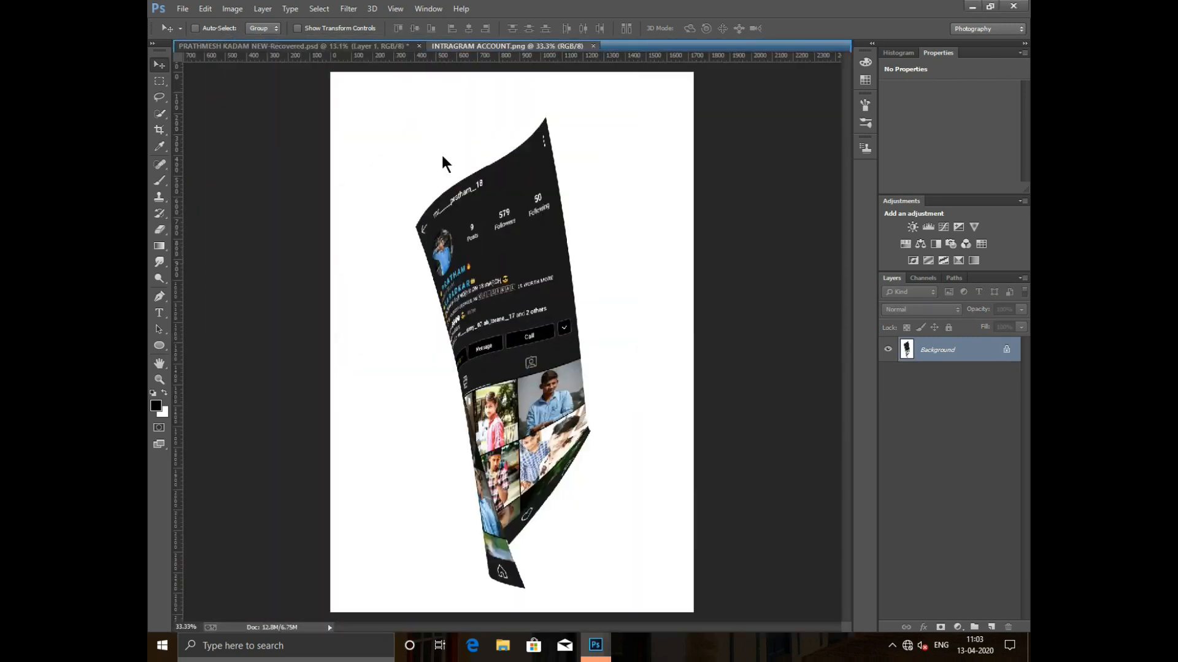
Remove the white background around the curled Instagram profile image with the Magic Eraser
{"action": "left_click", "coordinate": [159, 229]}
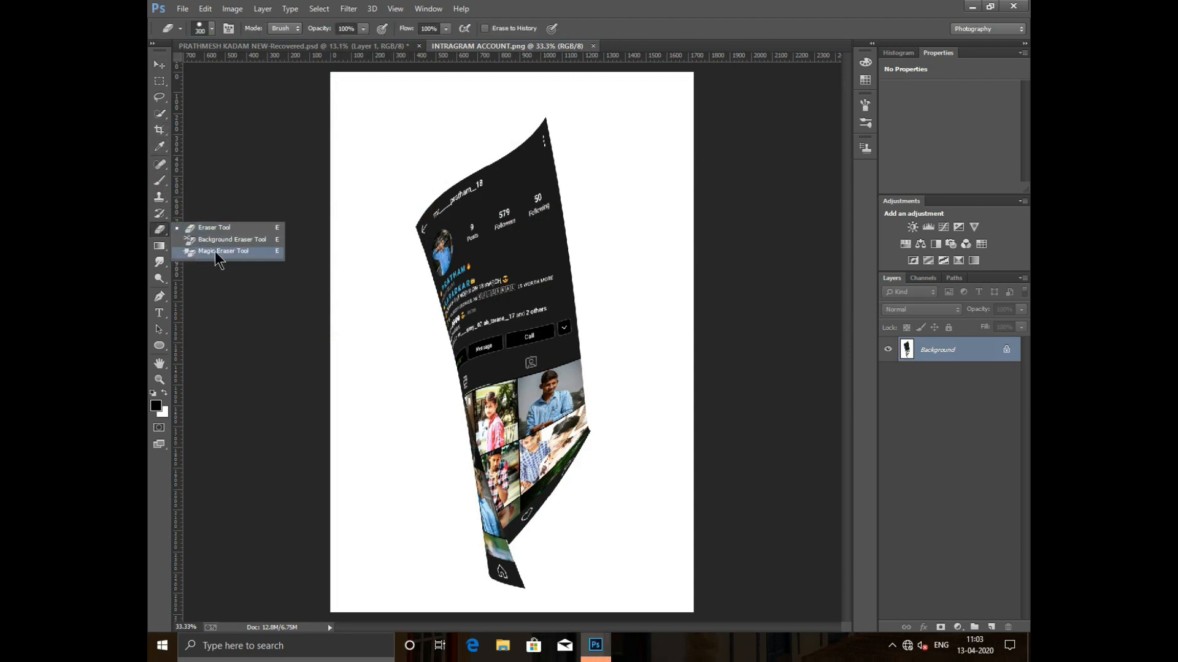
{"action": "left_click", "coordinate": [218, 252]}
{"action": "left_click", "coordinate": [423, 124]}
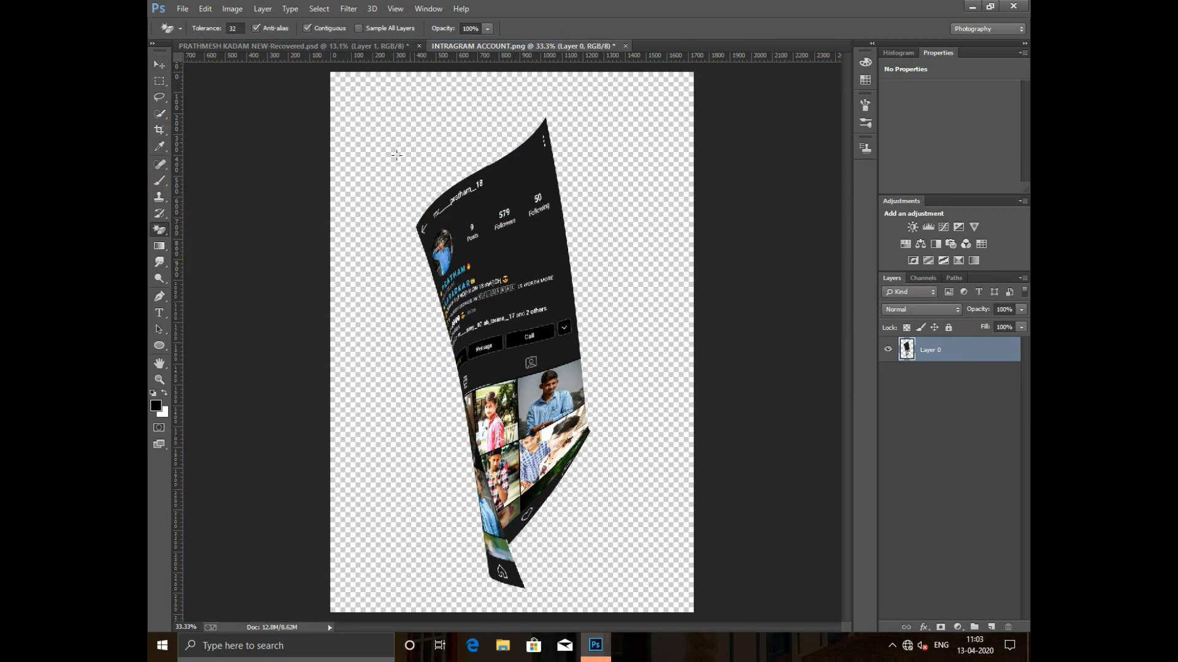
Copy the curled Instagram profile into the portrait document as a layer over the raised arm
{"action": "left_click", "coordinate": [159, 64]}
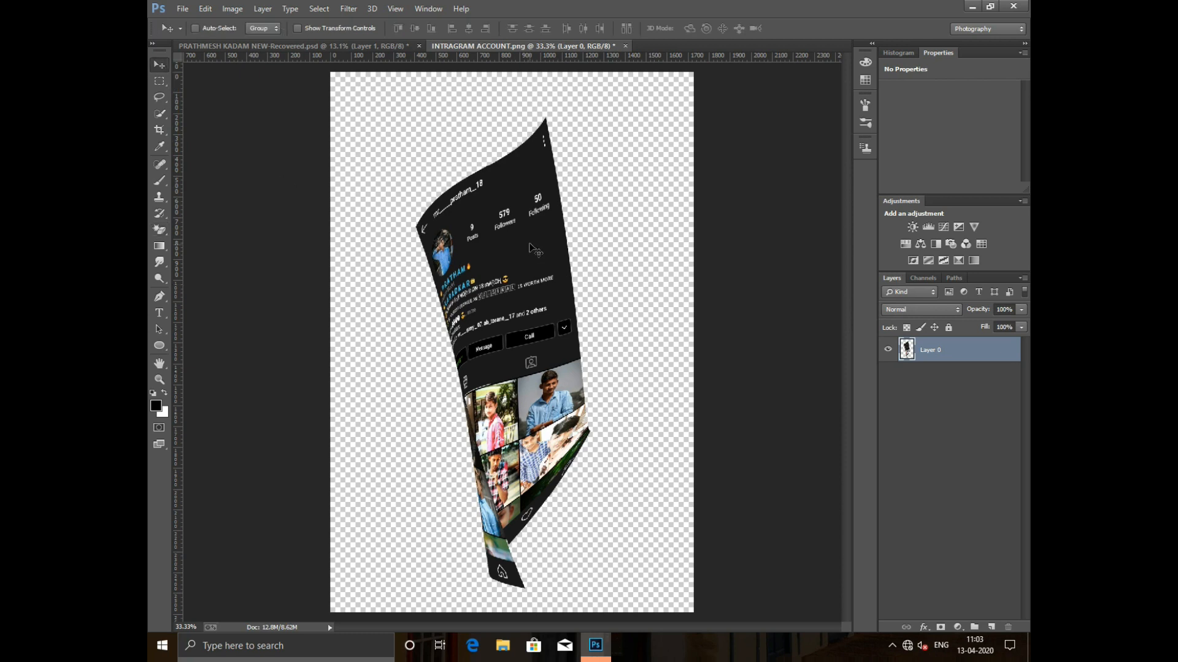
{"action": "left_click_drag", "start_coordinate": [530, 248], "coordinate": [418, 152]}
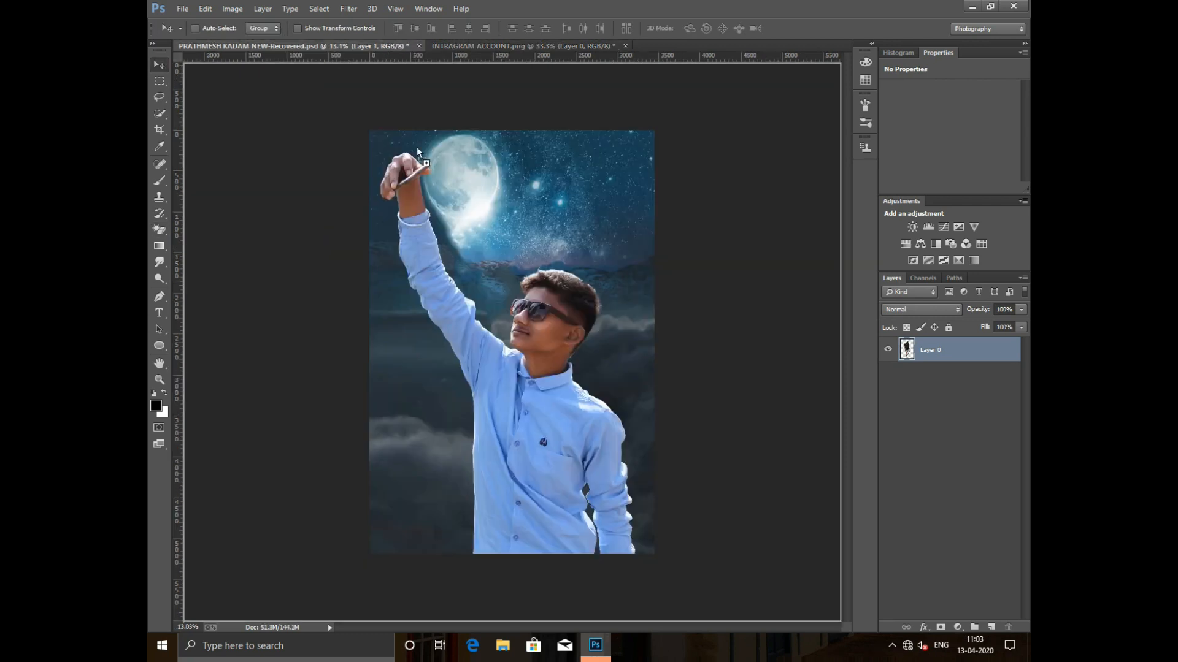
{"action": "left_click_drag", "start_coordinate": [458, 247], "coordinate": [502, 246]}
Transform the Instagram profile layer with linked proportions, scaling it to 89.33% and rotating it 22.84°
{"action": "key", "text": "ctrl+t"}
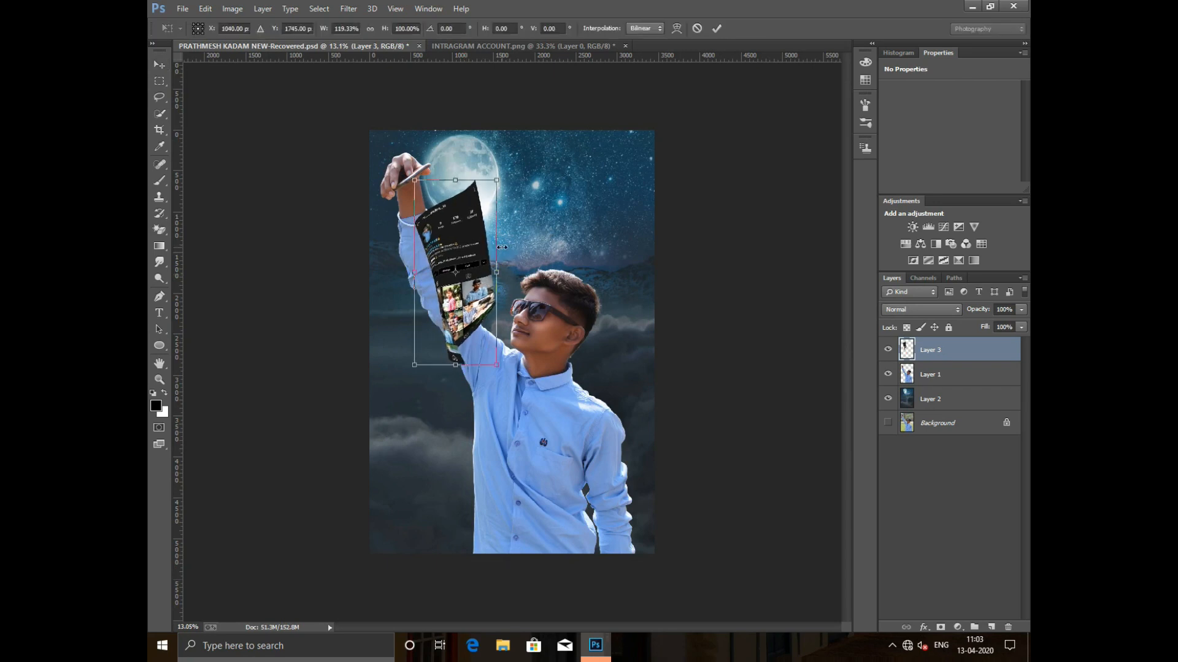
{"action": "left_click", "coordinate": [370, 28]}
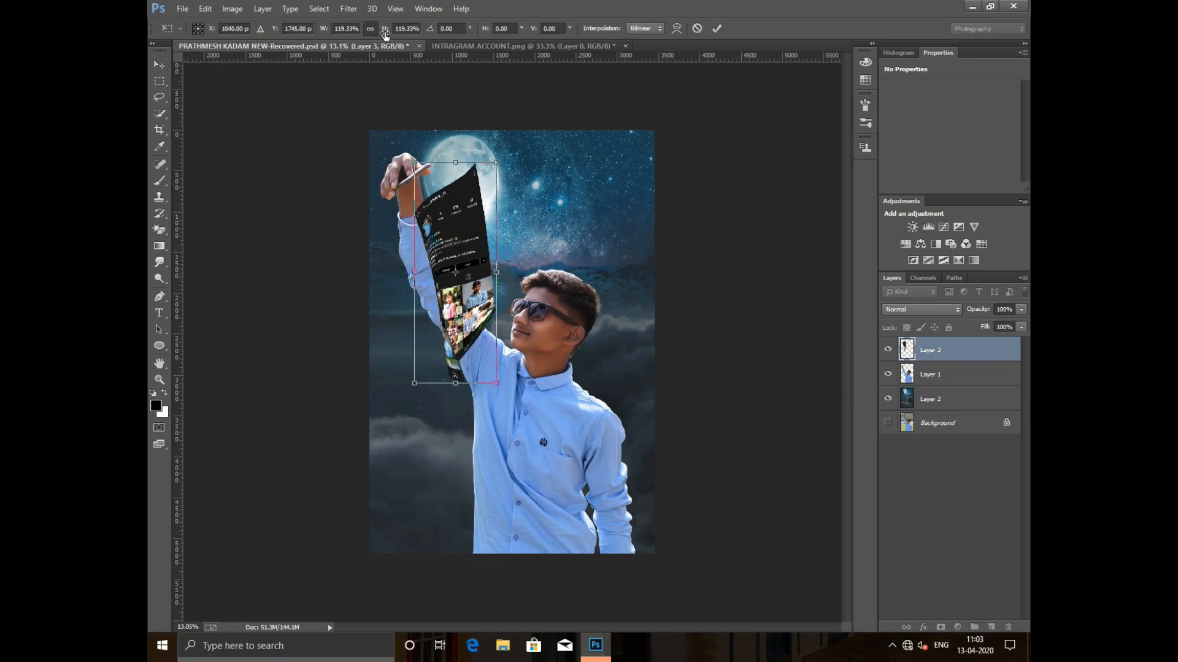
{"action": "left_click_drag", "start_coordinate": [385, 30], "coordinate": [367, 31]}
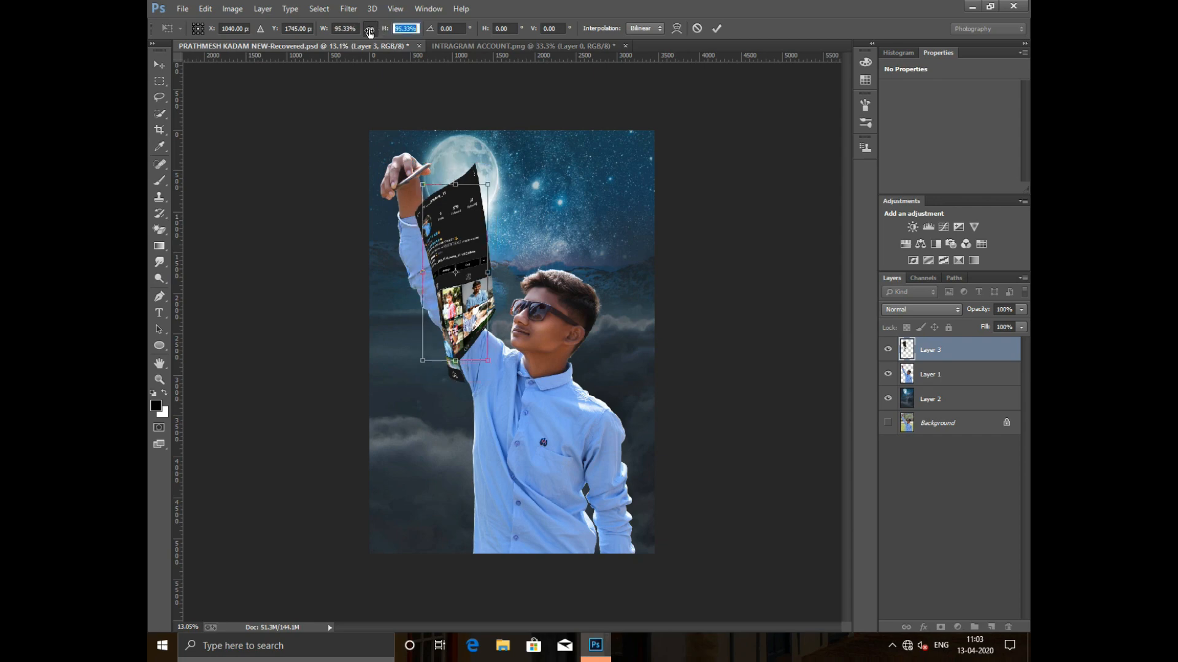
{"action": "left_click_drag", "start_coordinate": [478, 131], "coordinate": [510, 140]}
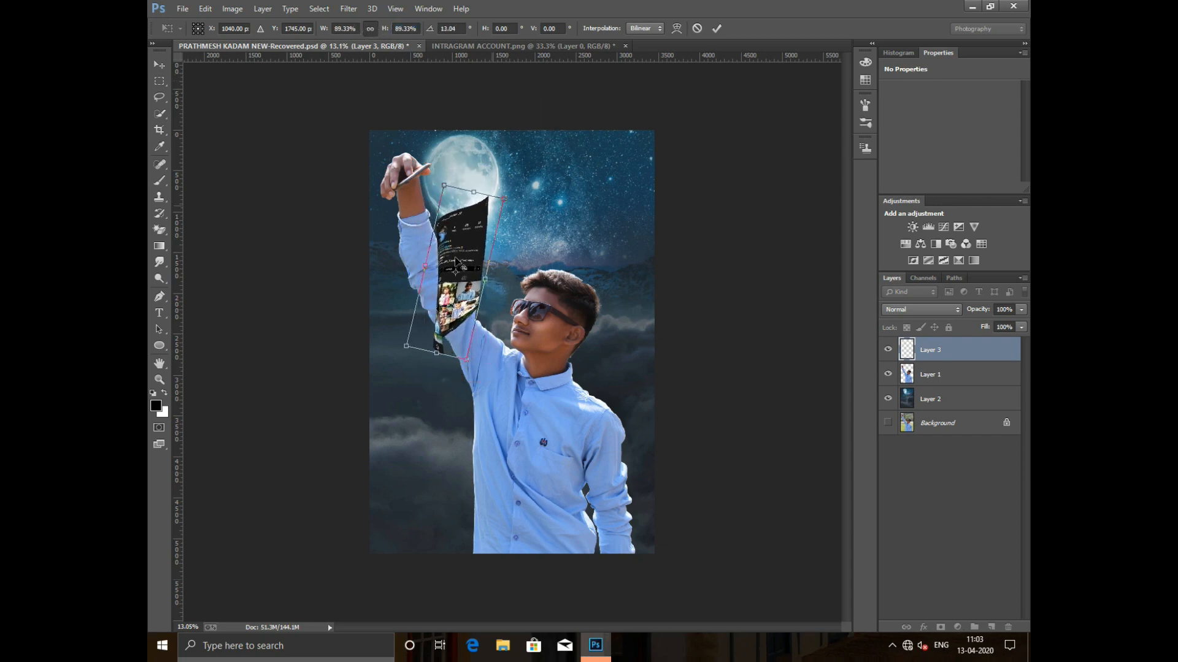
{"action": "scroll", "coordinate": [463, 261], "scroll_direction": "up", "scroll_amount": 5}
{"action": "left_click_drag", "start_coordinate": [599, 130], "coordinate": [621, 161]}
{"action": "scroll", "coordinate": [540, 176], "scroll_direction": "down", "scroll_amount": 5}
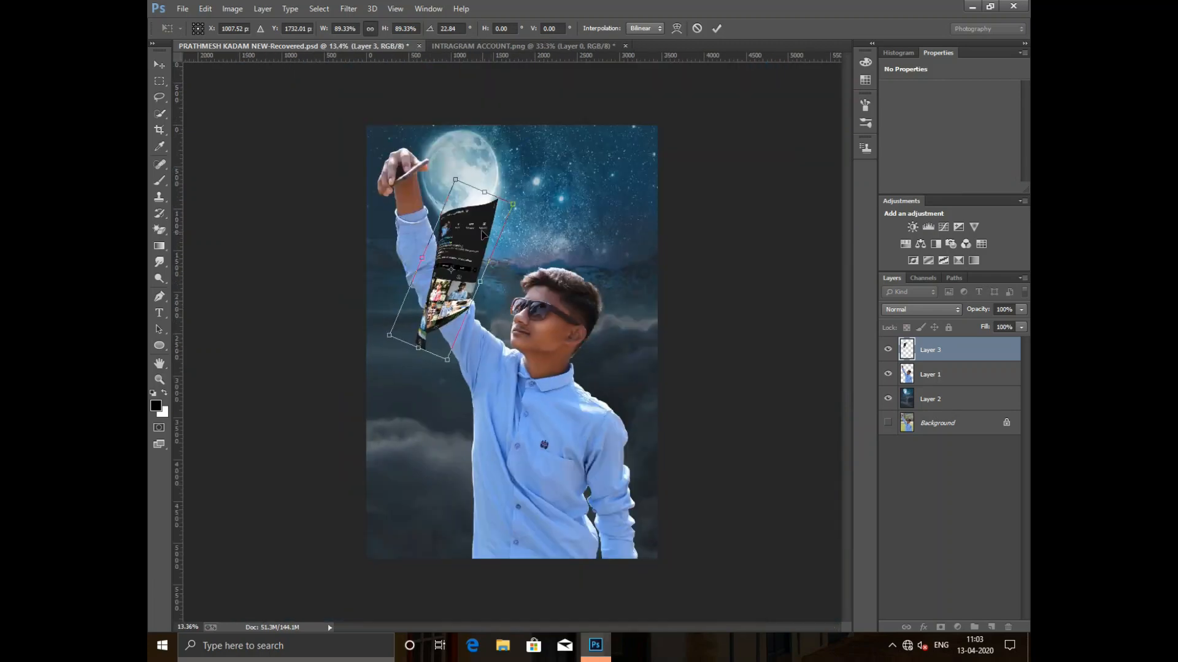
Shift the Instagram profile up toward the phone in the raised hand, scale it to 81.33%, and apply the transform
{"action": "left_click_drag", "start_coordinate": [485, 195], "coordinate": [481, 182]}
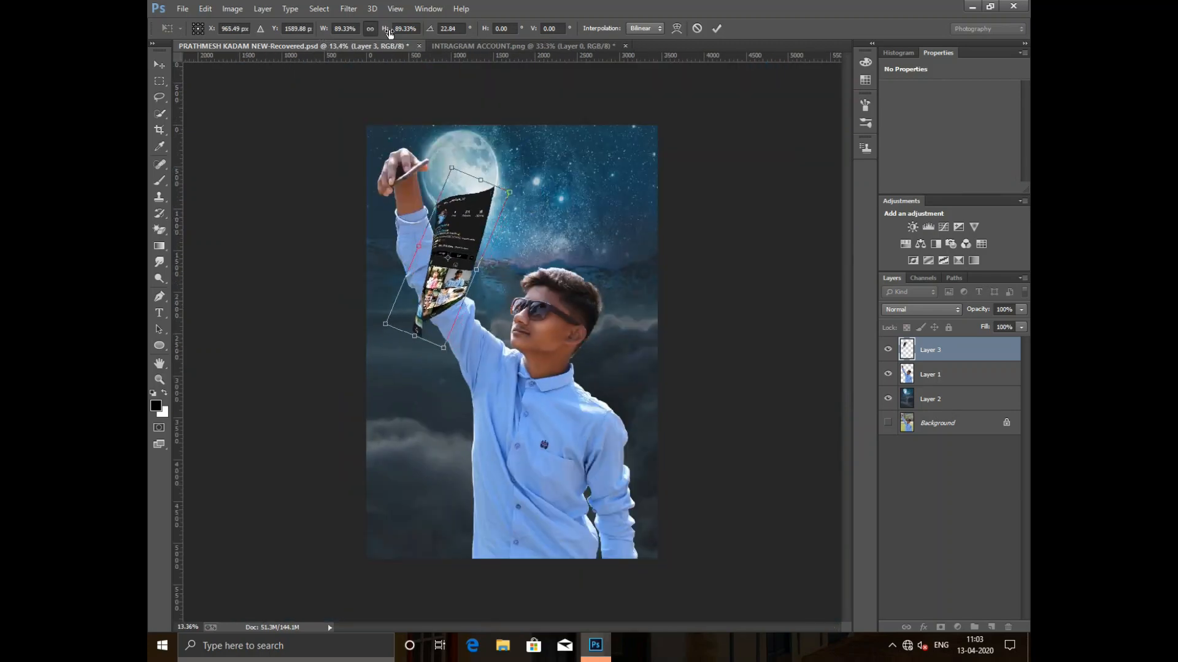
{"action": "left_click_drag", "start_coordinate": [389, 29], "coordinate": [382, 32]}
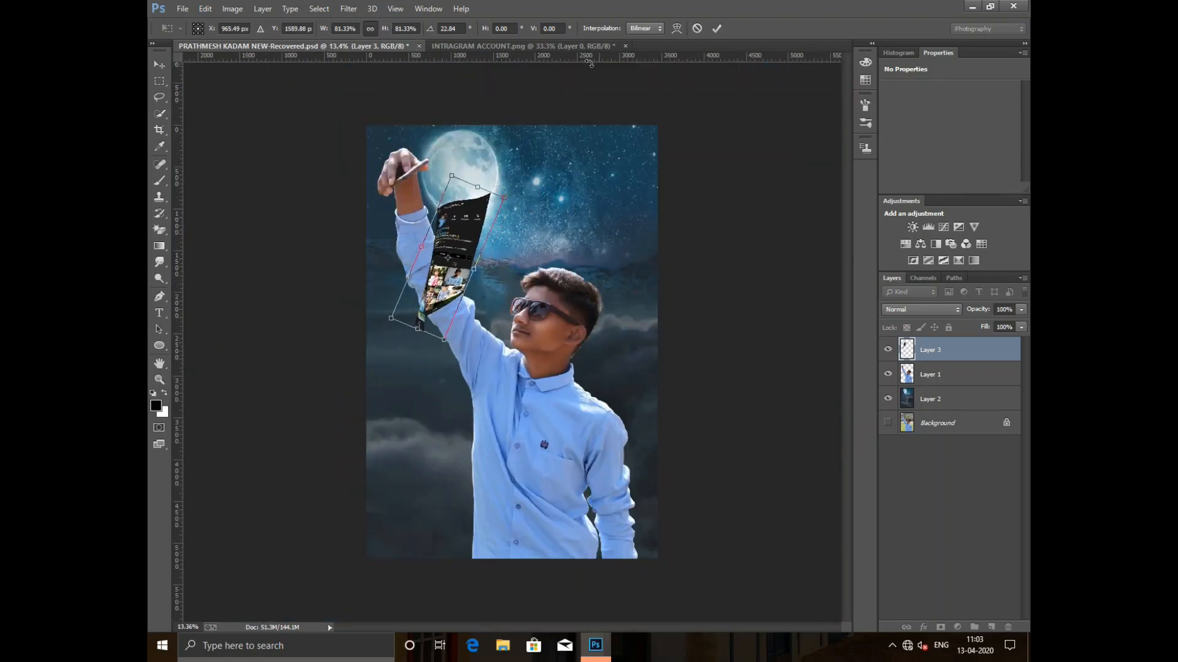
{"action": "left_click", "coordinate": [716, 28]}
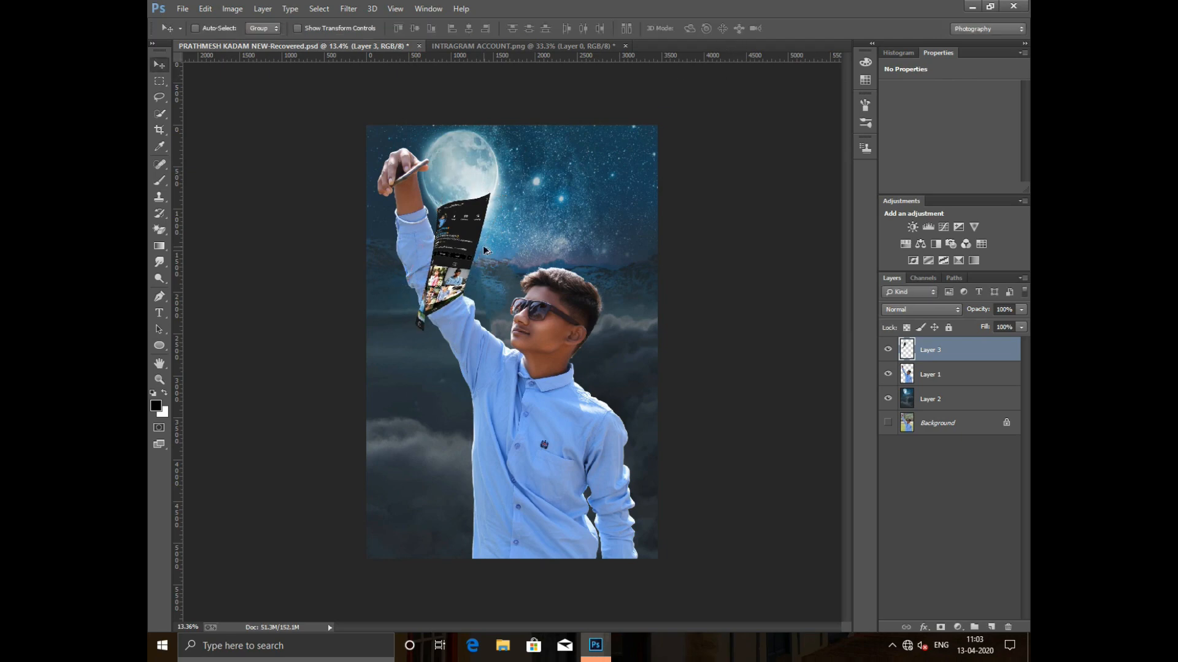
Open the light-beam image 2312-v8.jpg from the instagram viral folder
{"action": "scroll", "coordinate": [483, 245], "scroll_direction": "up", "scroll_amount": 4}
{"action": "scroll", "coordinate": [425, 240], "scroll_direction": "down", "scroll_amount": 4}
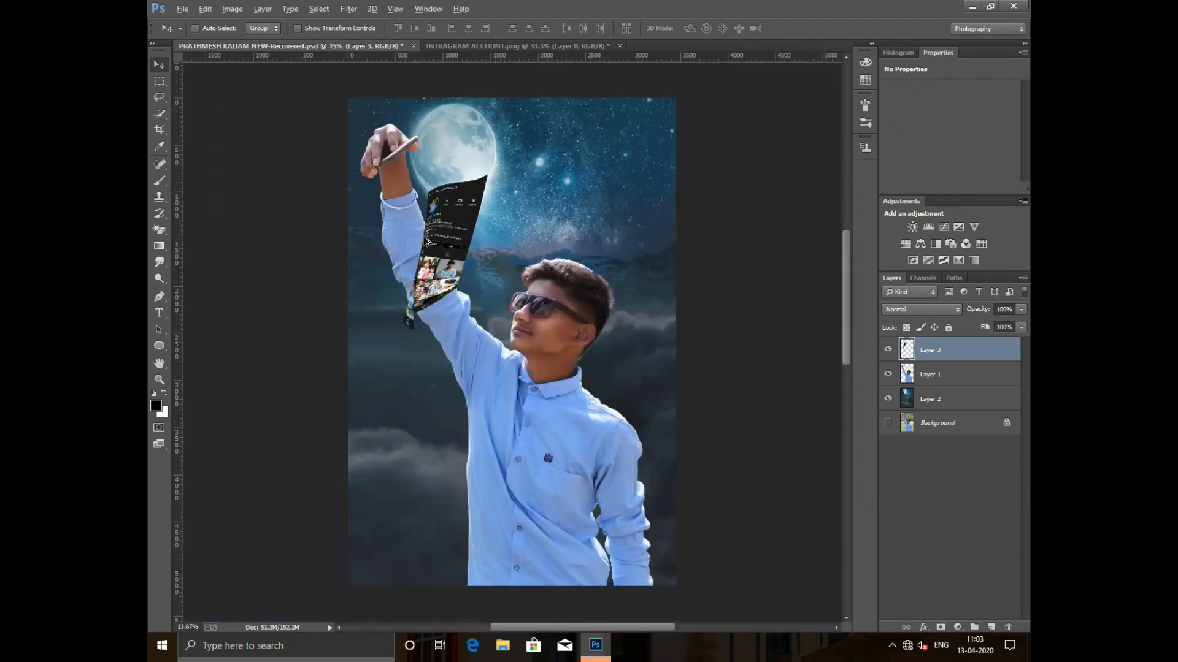
{"action": "left_click", "coordinate": [182, 9]}
{"action": "left_click", "coordinate": [204, 37]}
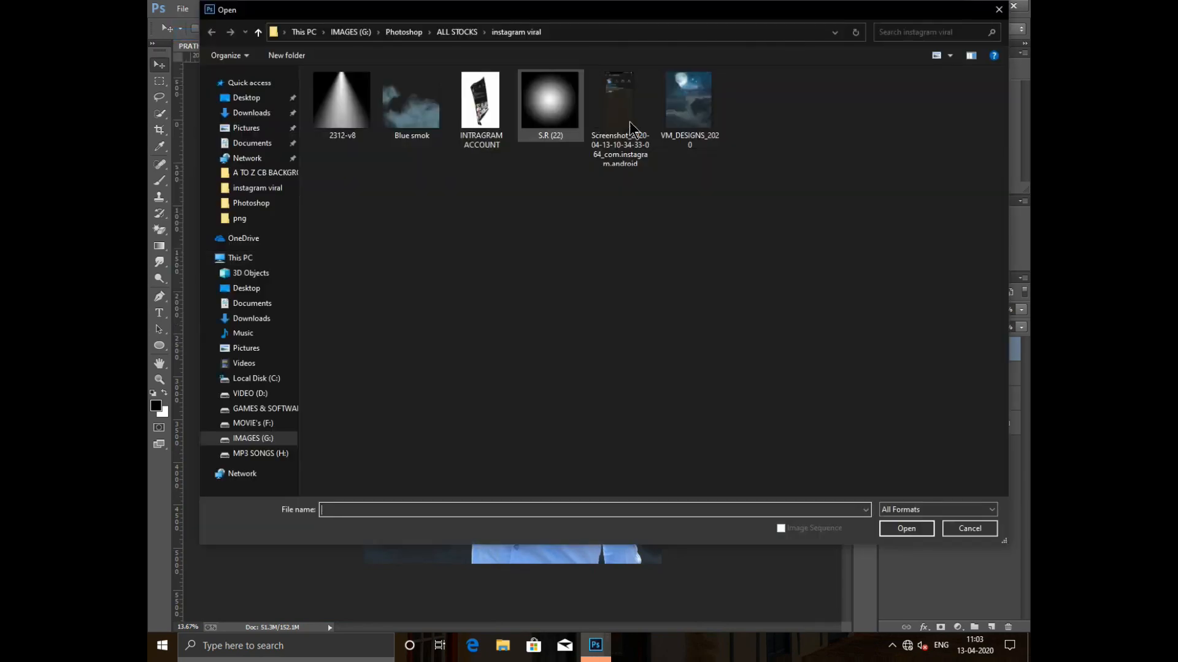
{"action": "double_click", "coordinate": [357, 92]}
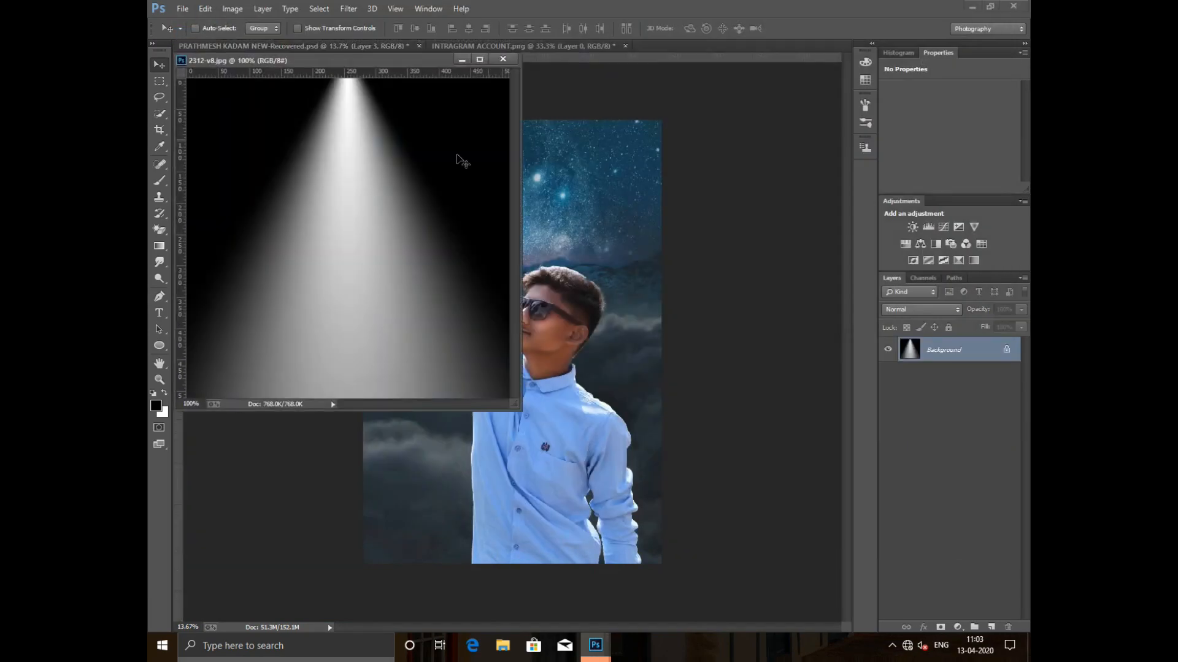
Copy the light beam into the portrait document, close its source image, and rotate the beam -31.69° beneath the phone
{"action": "left_click_drag", "start_coordinate": [232, 117], "coordinate": [401, 155]}
{"action": "left_click", "coordinate": [503, 59]}
{"action": "key", "text": "ctrl+t"}
{"action": "scroll", "coordinate": [457, 245], "scroll_direction": "up", "scroll_amount": 3}
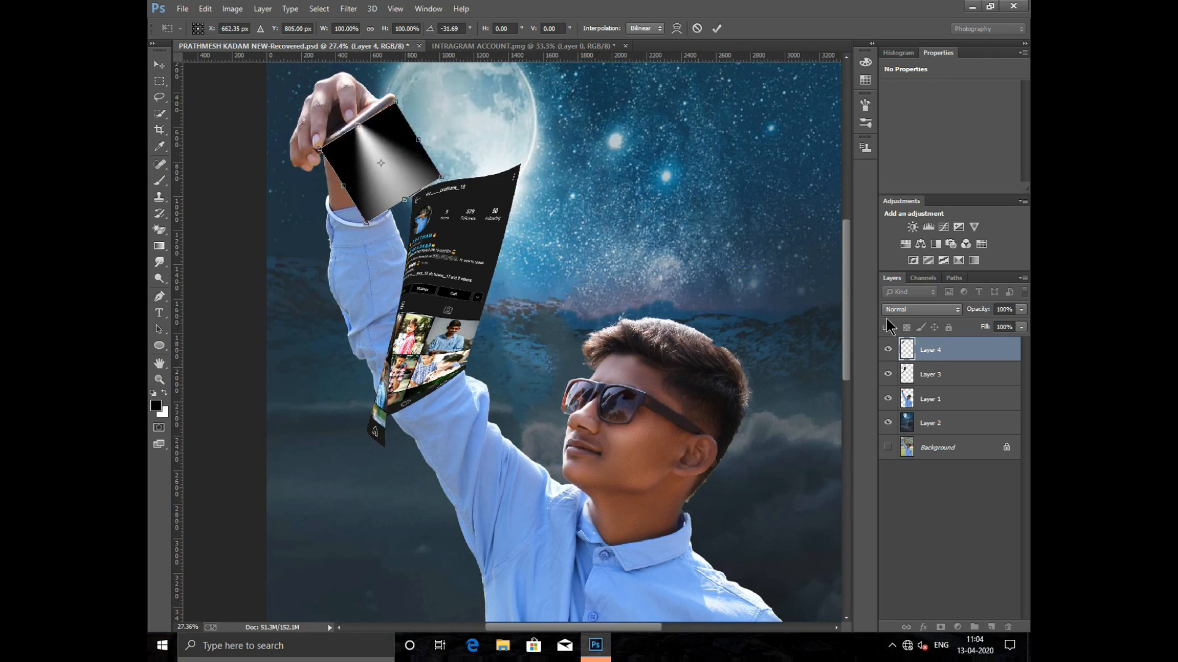
{"action": "left_click", "coordinate": [716, 29]}
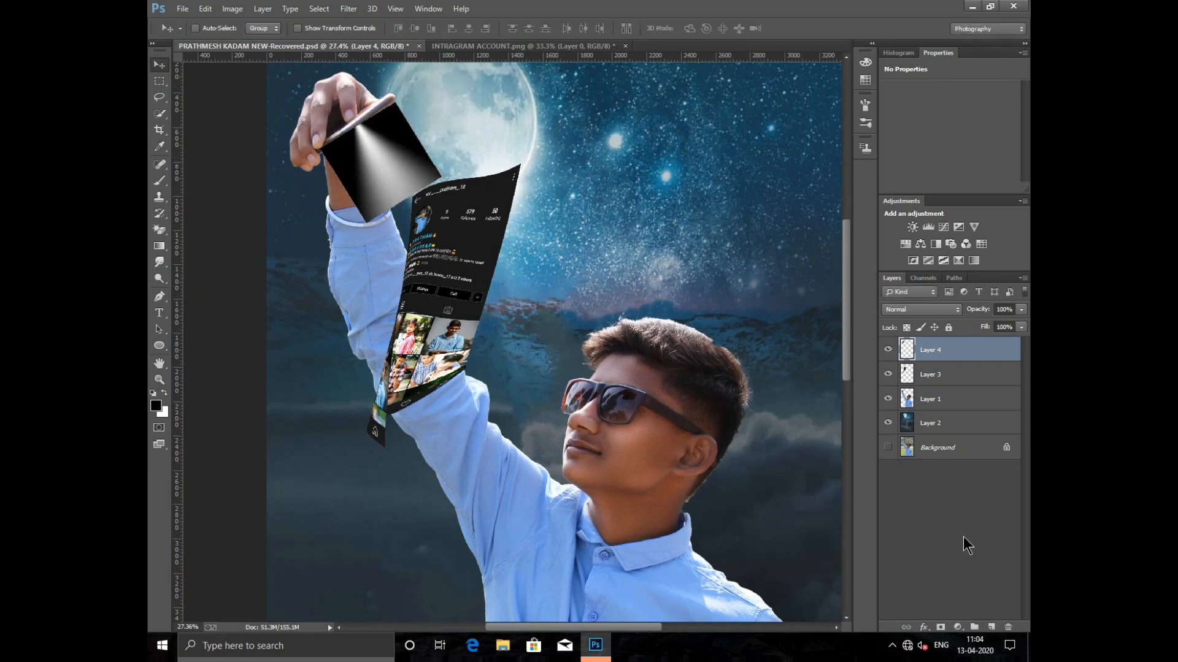
Add a Color Balance adjustment clipped to the light-beam layer, with midtones Cyan-Red at -48 and Yellow-Blue at +25
{"action": "left_click", "coordinate": [956, 626]}
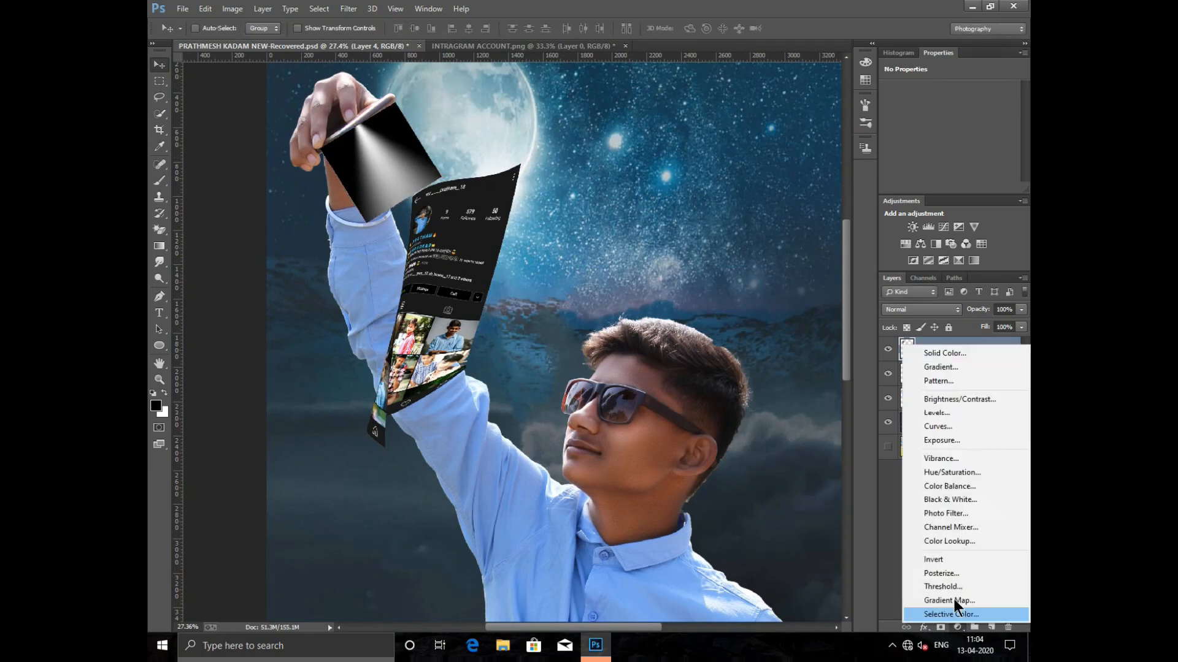
{"action": "left_click", "coordinate": [945, 485]}
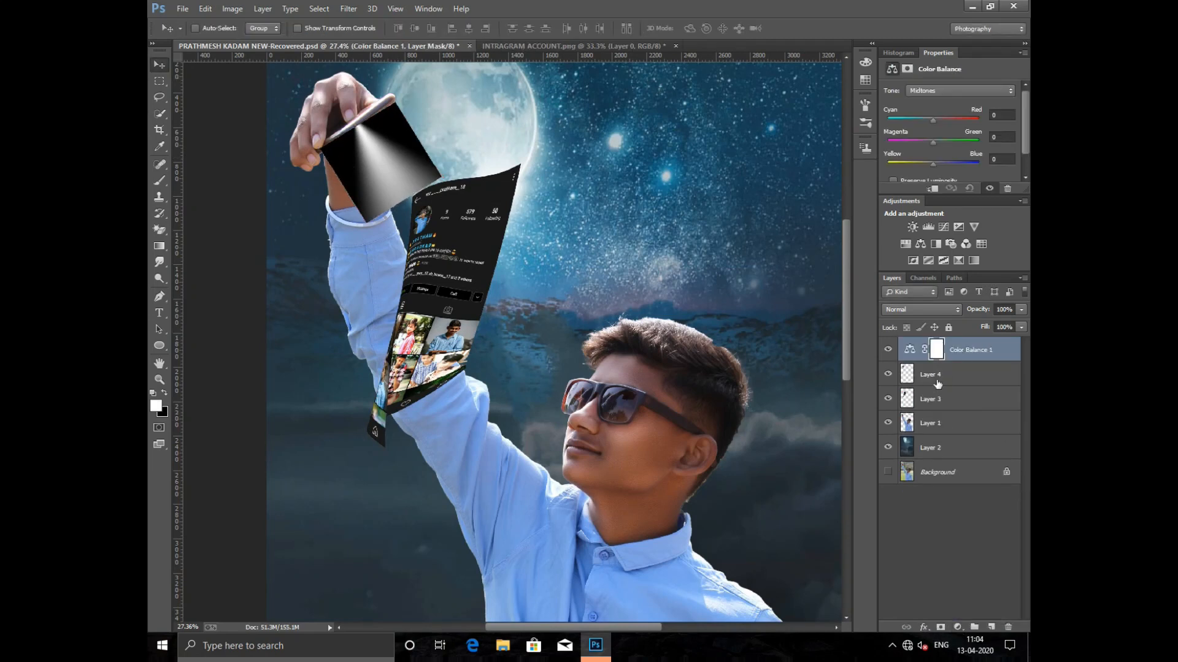
{"action": "left_click", "coordinate": [933, 190]}
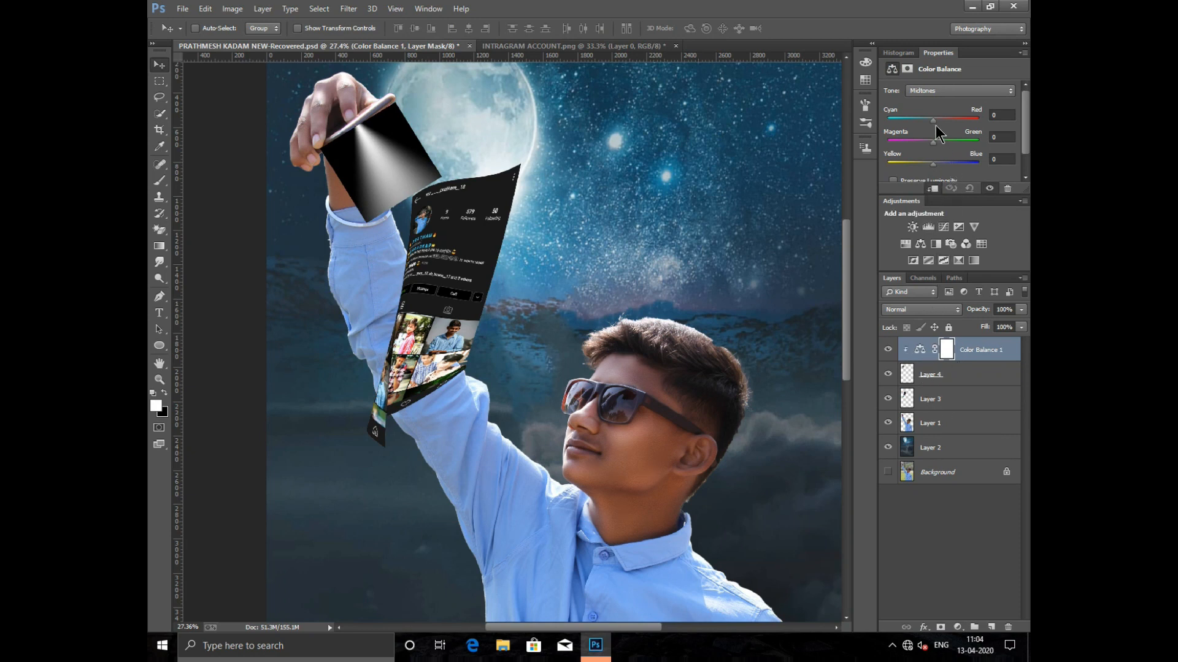
{"action": "left_click_drag", "start_coordinate": [933, 121], "coordinate": [911, 121]}
{"action": "left_click", "coordinate": [941, 162]}
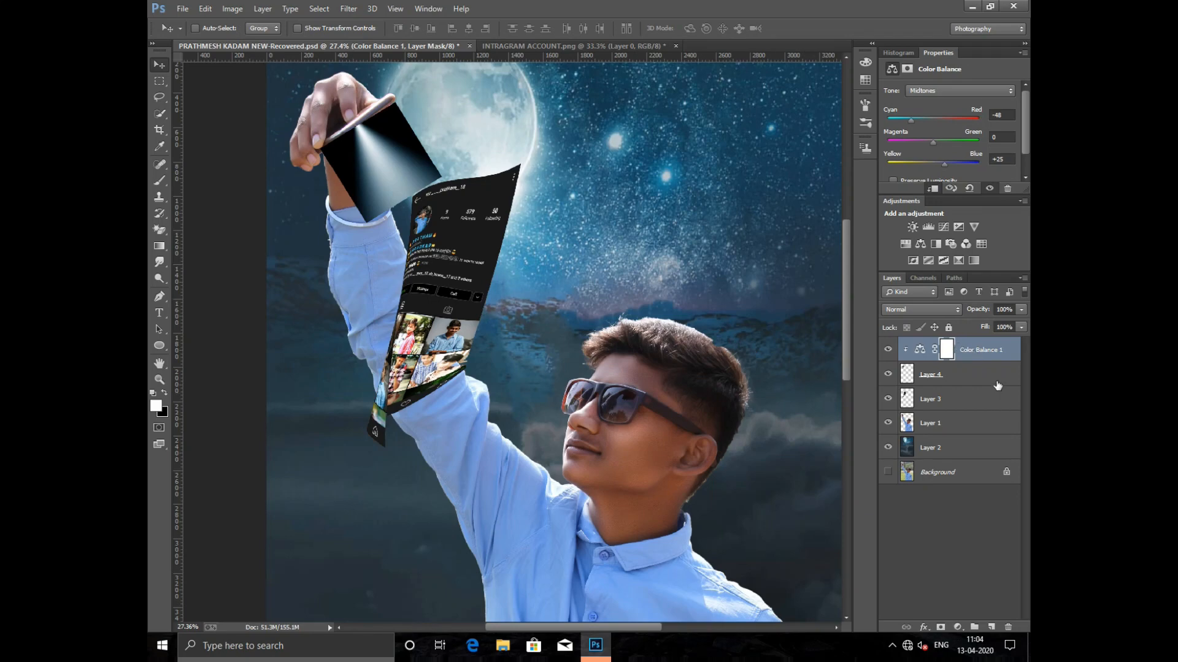
Merge the Color Balance adjustment down into the light-beam layer and set the layer's blend mode to Screen
{"action": "right_click", "coordinate": [977, 351]}
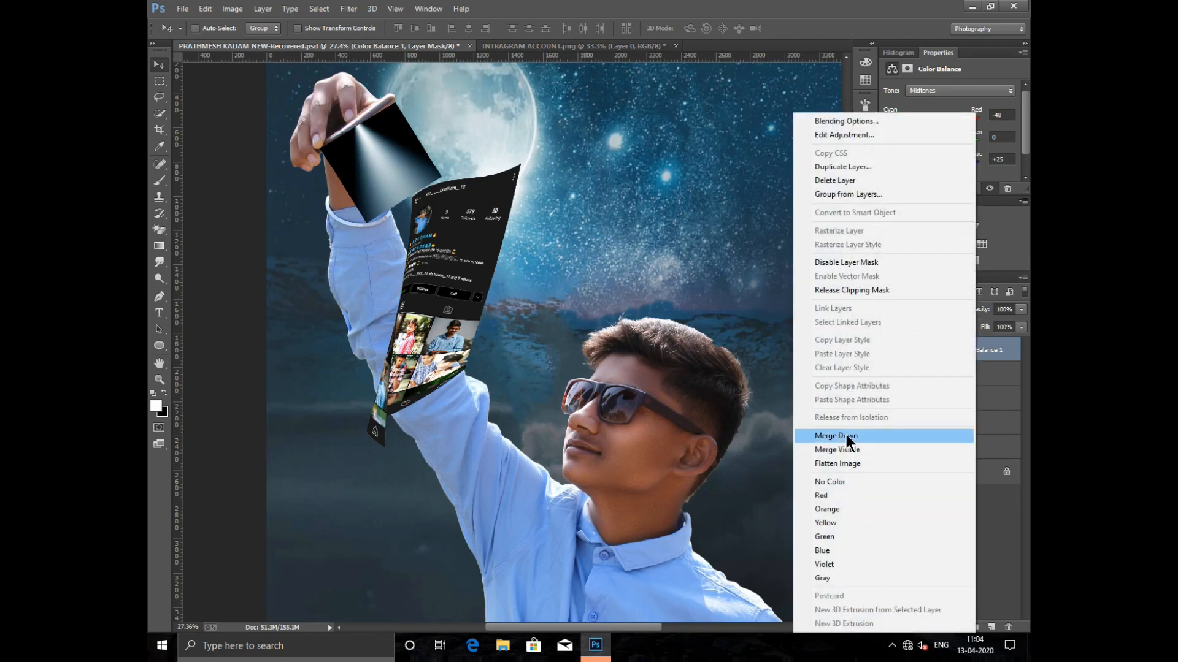
{"action": "left_click", "coordinate": [846, 437]}
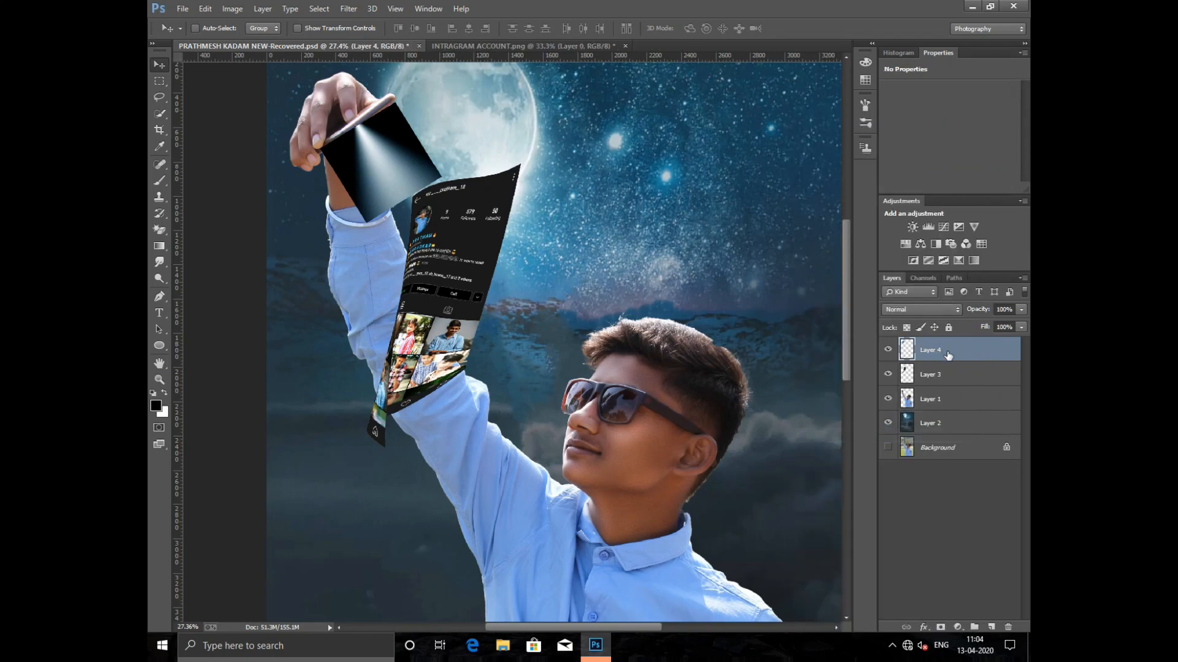
{"action": "left_click", "coordinate": [926, 309]}
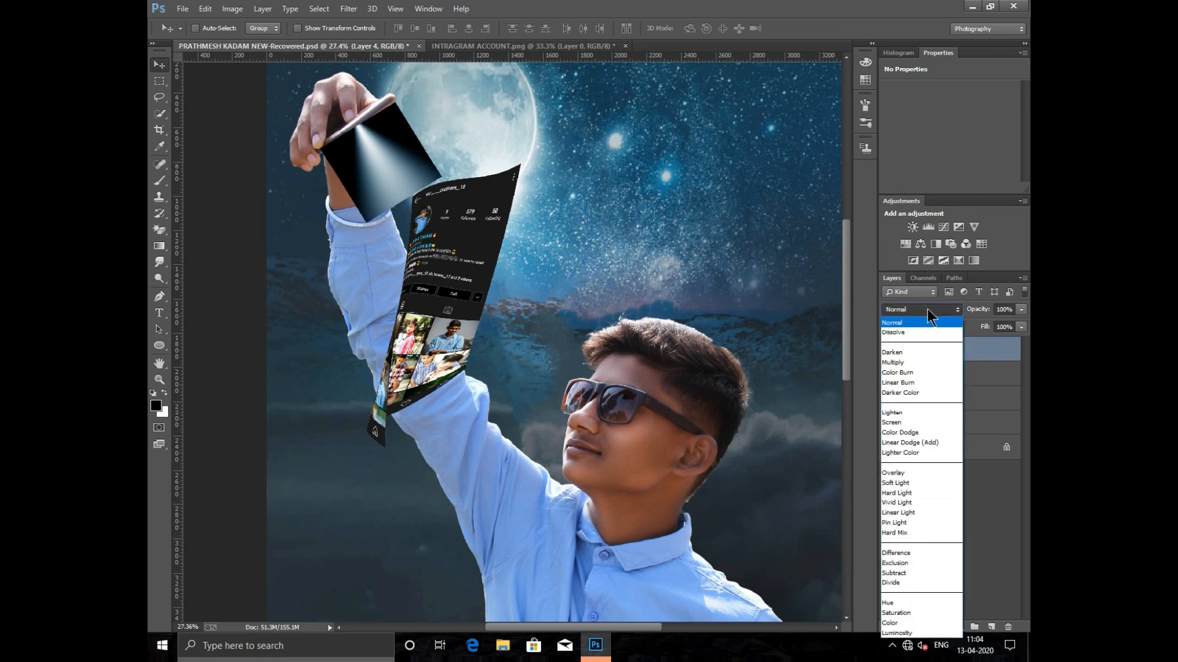
{"action": "left_click", "coordinate": [898, 422]}
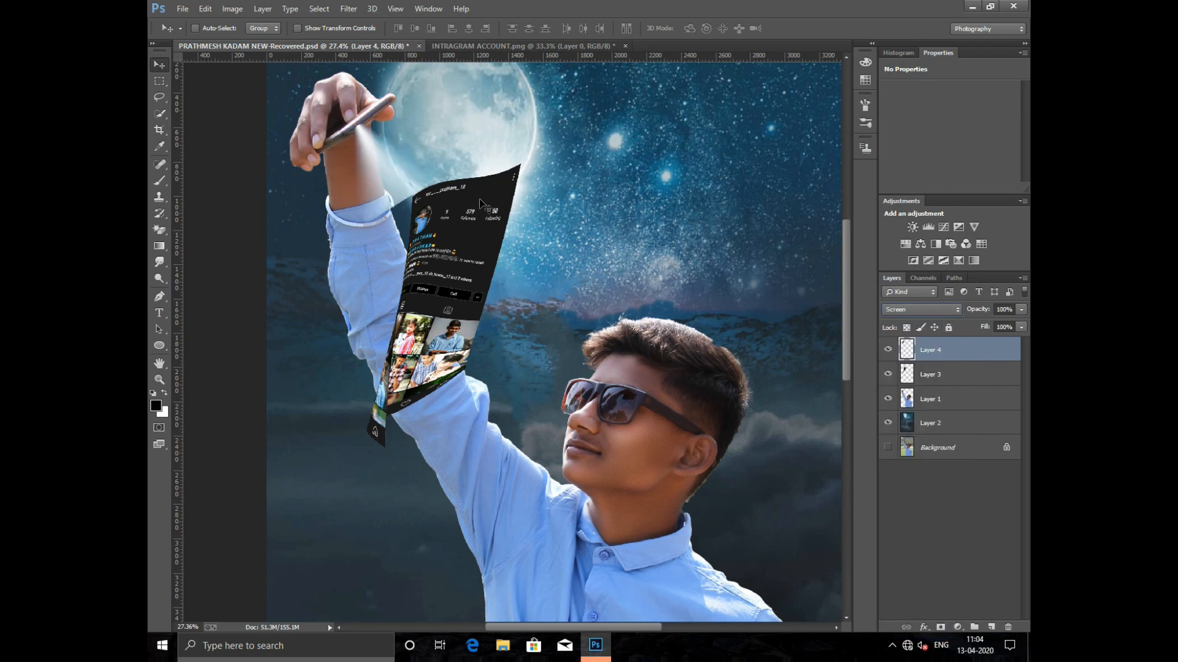
Warp the light beam so it spreads from the phone over the forearm and Instagram profile, and apply the warp
{"action": "key", "text": "ctrl+t"}
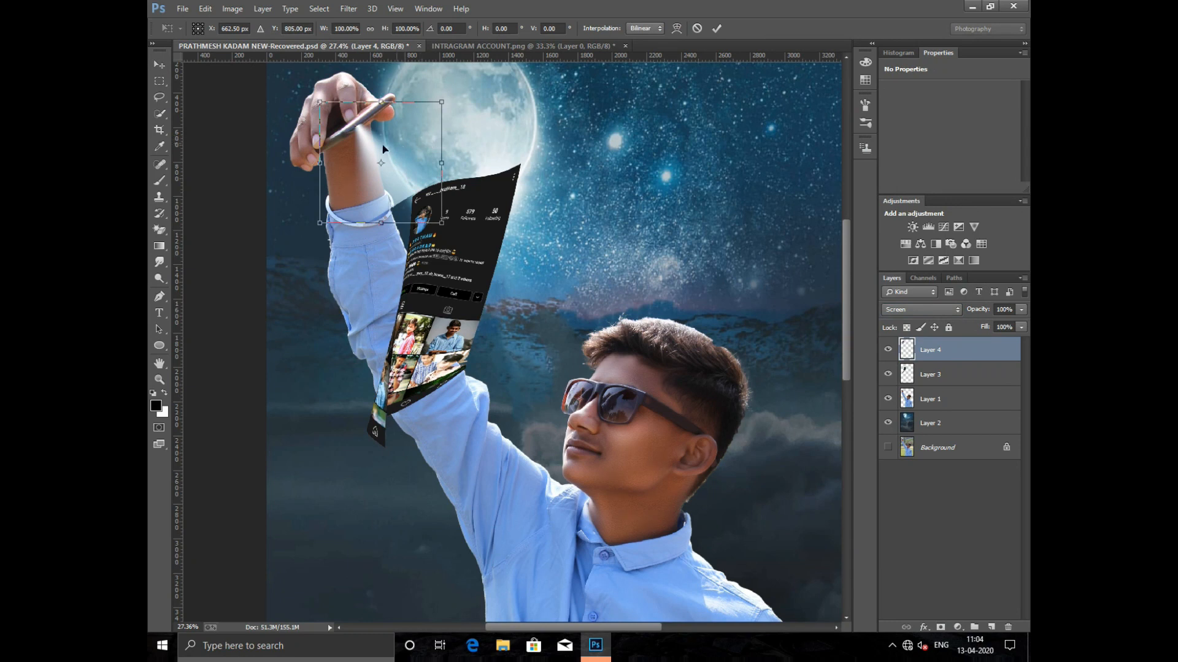
{"action": "right_click", "coordinate": [414, 157]}
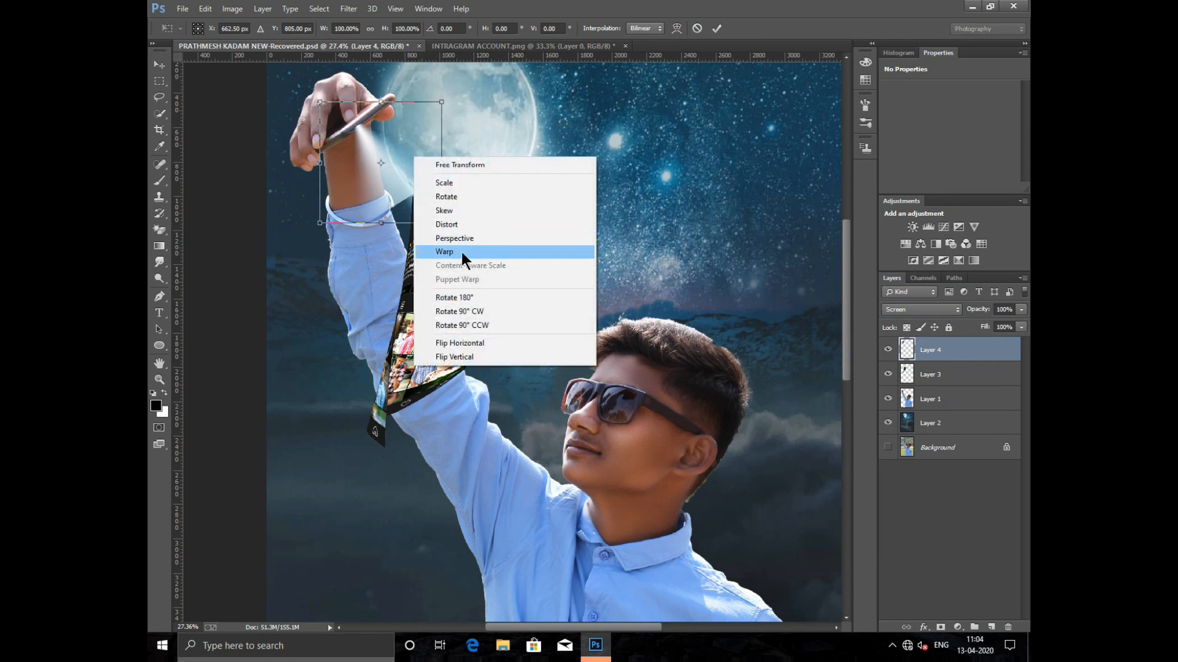
{"action": "left_click", "coordinate": [444, 252]}
{"action": "left_click_drag", "start_coordinate": [393, 161], "coordinate": [319, 263]}
{"action": "left_click_drag", "start_coordinate": [378, 157], "coordinate": [455, 114]}
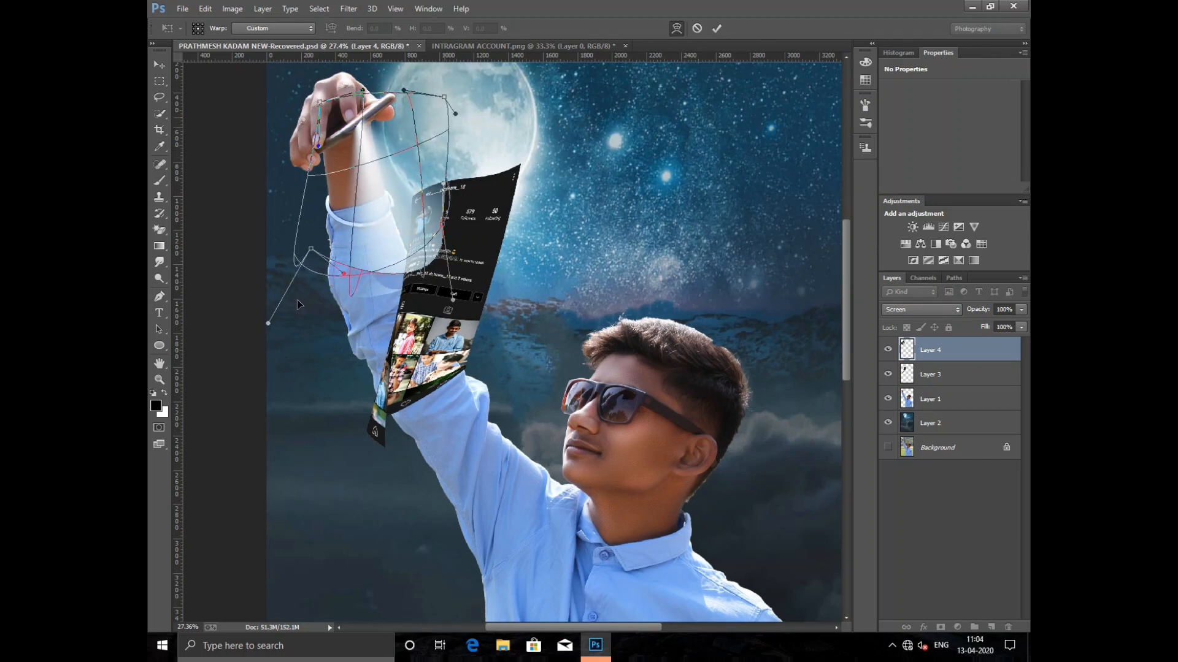
{"action": "left_click_drag", "start_coordinate": [330, 259], "coordinate": [324, 274]}
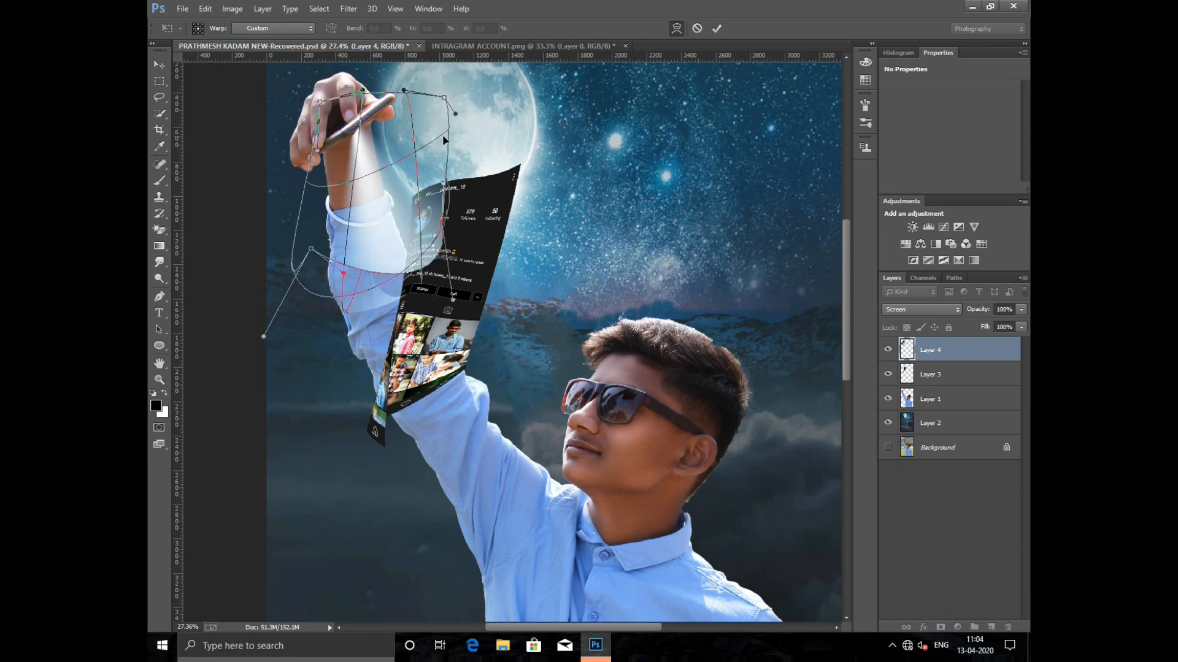
{"action": "left_click_drag", "start_coordinate": [443, 134], "coordinate": [450, 109]}
{"action": "left_click_drag", "start_coordinate": [370, 132], "coordinate": [369, 143]}
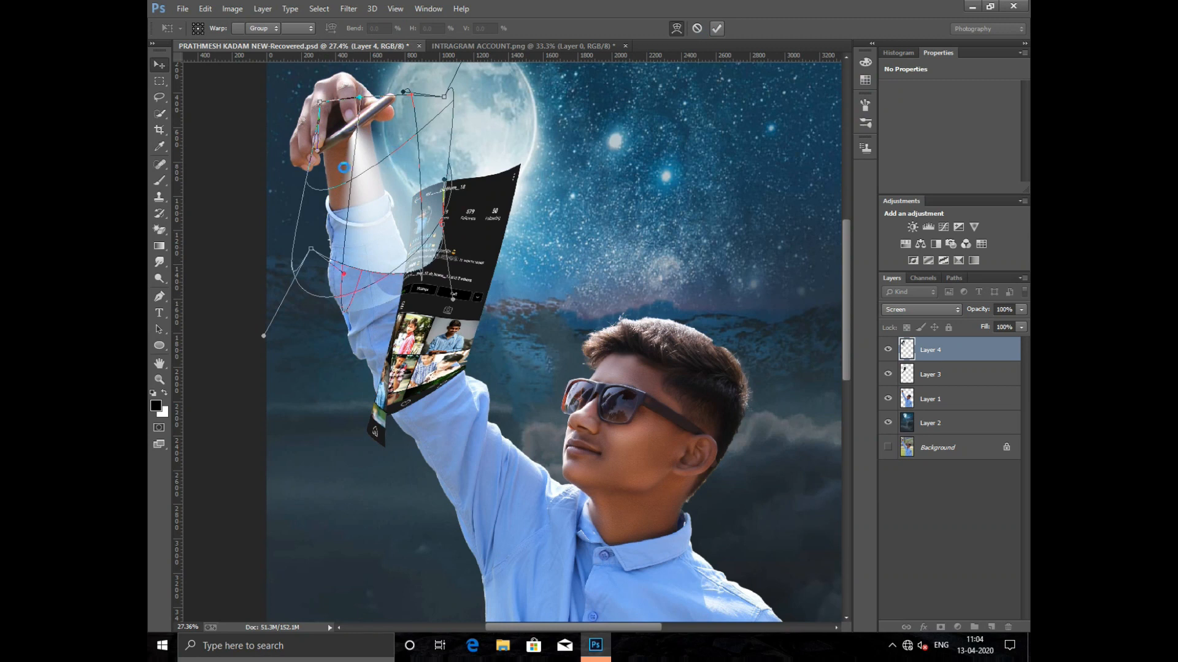
Scale the warped light beam to 119.13% with linked proportions and shift it slightly down under the phone
{"action": "key", "text": "ctrl+t"}
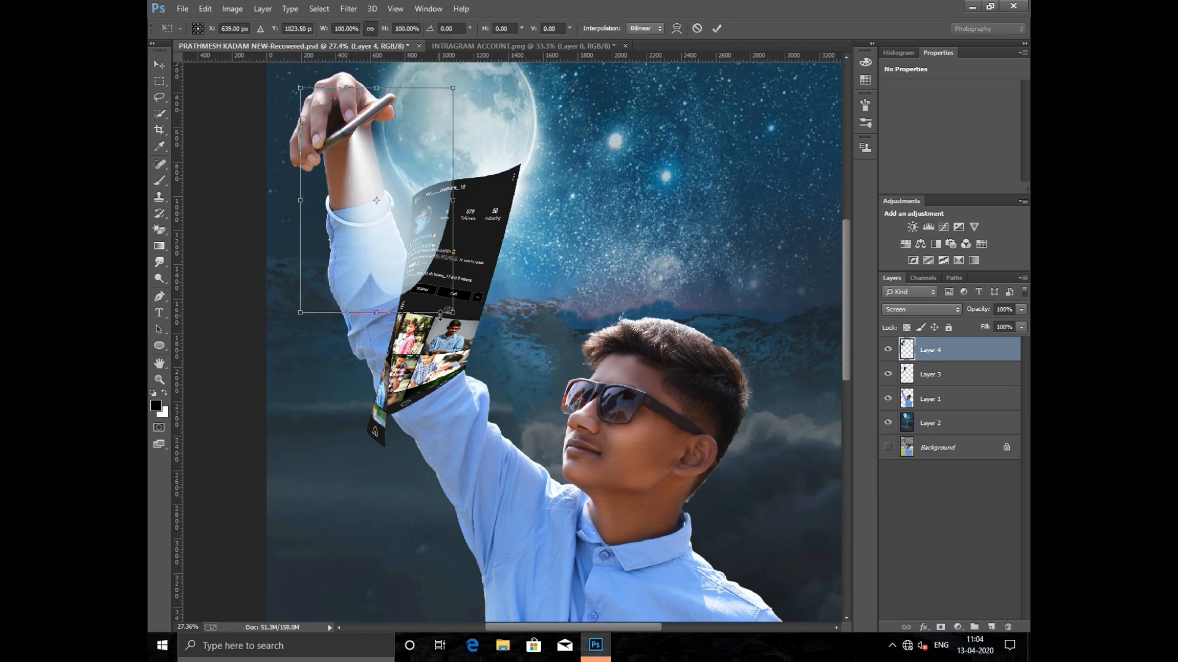
{"action": "left_click_drag", "start_coordinate": [452, 313], "coordinate": [468, 337]}
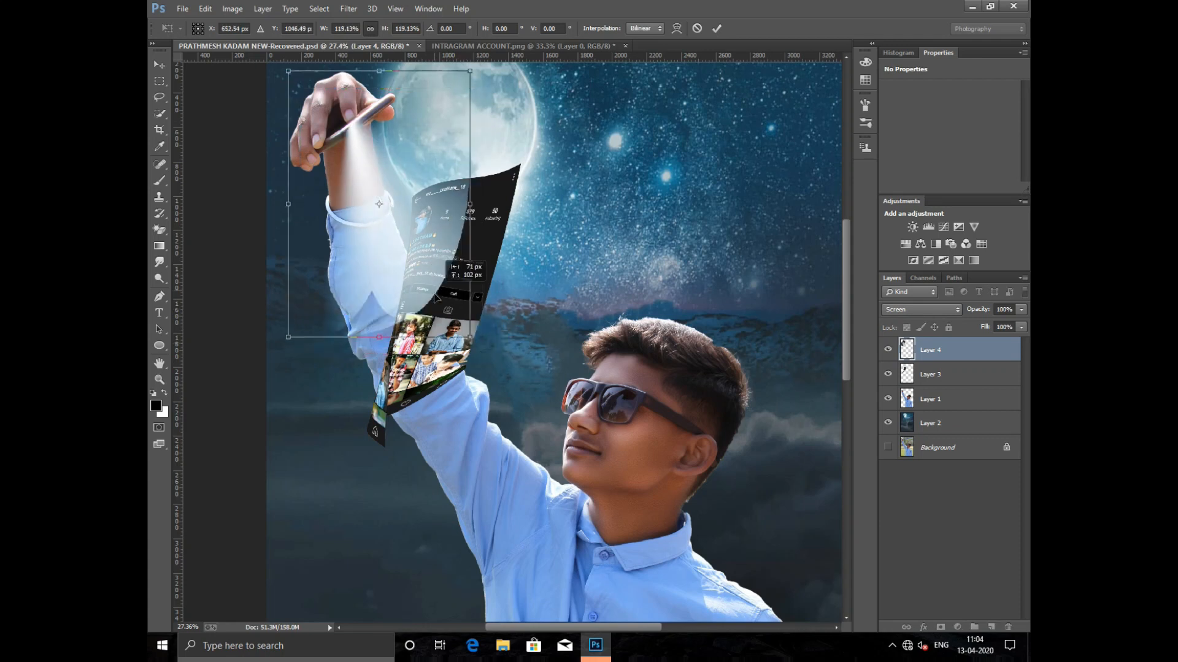
{"action": "left_click_drag", "start_coordinate": [429, 294], "coordinate": [438, 302]}
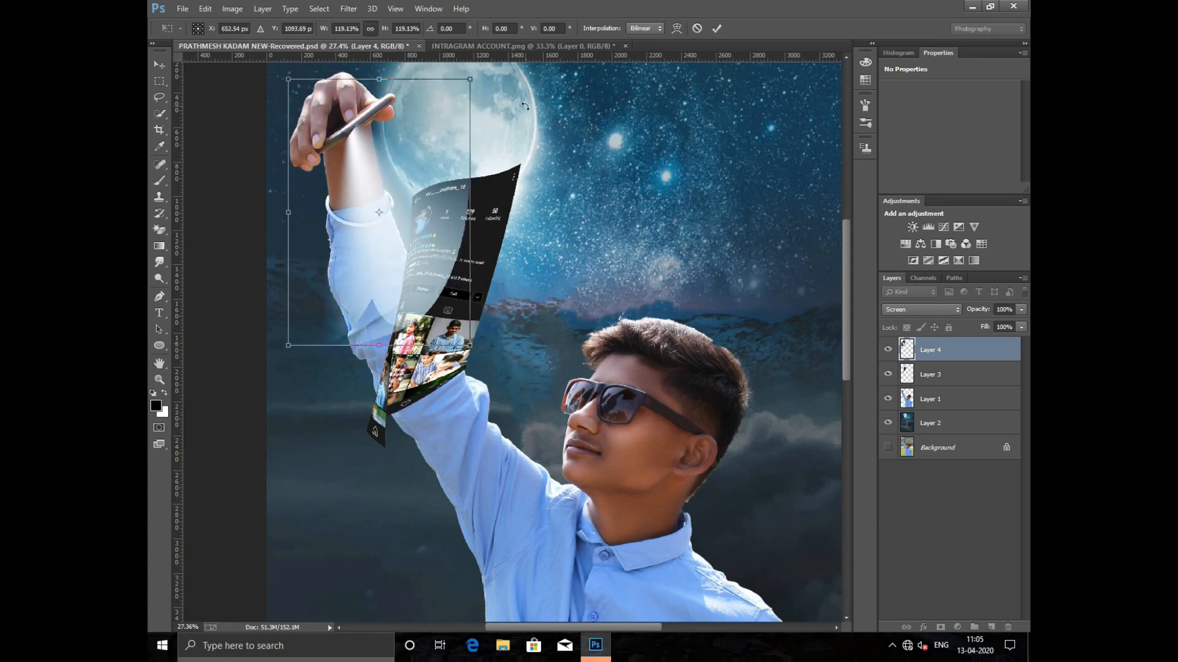
Fine-tune the beam's warp near the phone, apply it, and move the beam layer below the Instagram profile layer
{"action": "right_click", "coordinate": [382, 138]}
{"action": "left_click", "coordinate": [417, 227]}
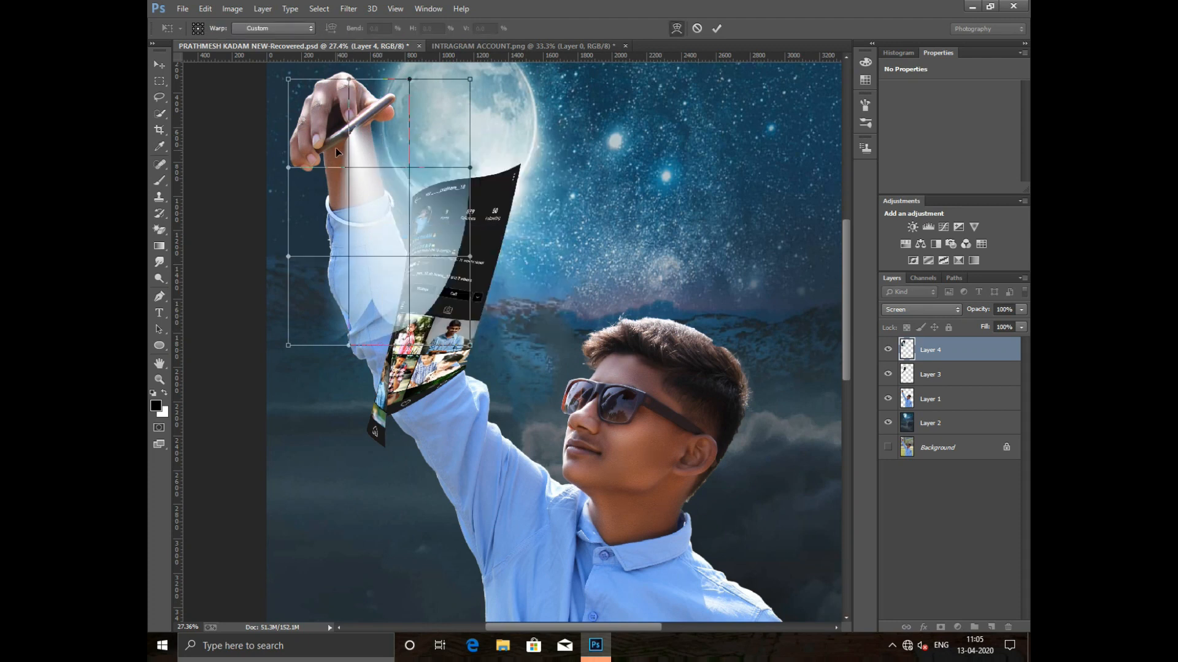
{"action": "left_click_drag", "start_coordinate": [336, 150], "coordinate": [334, 152]}
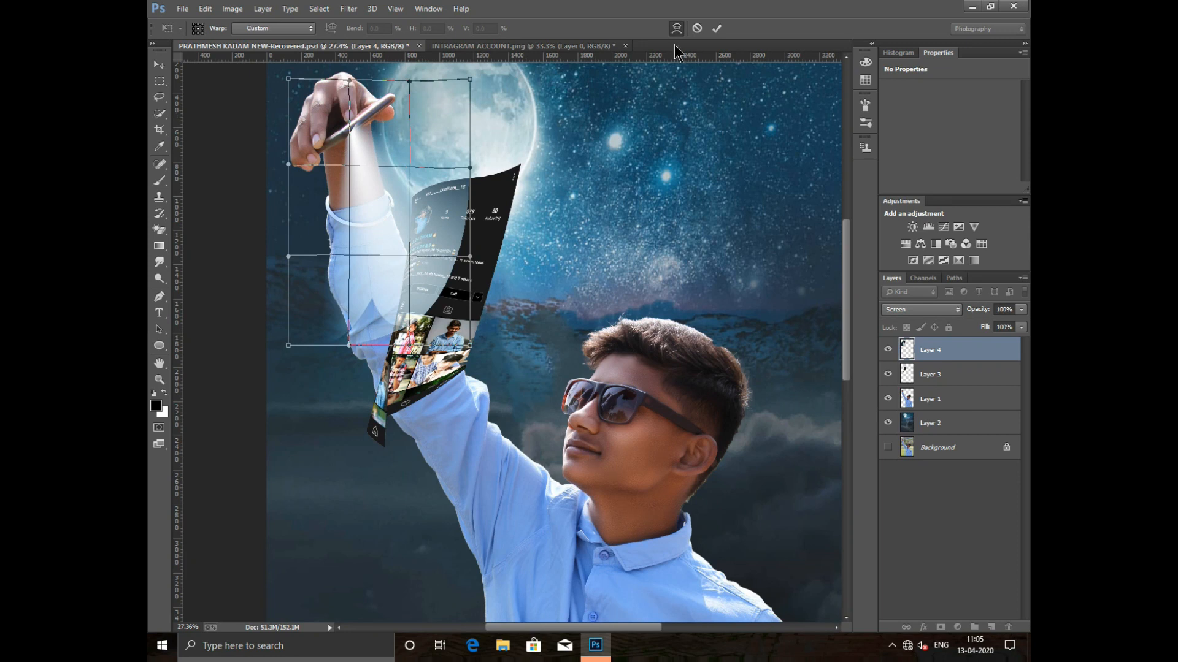
{"action": "left_click", "coordinate": [716, 28]}
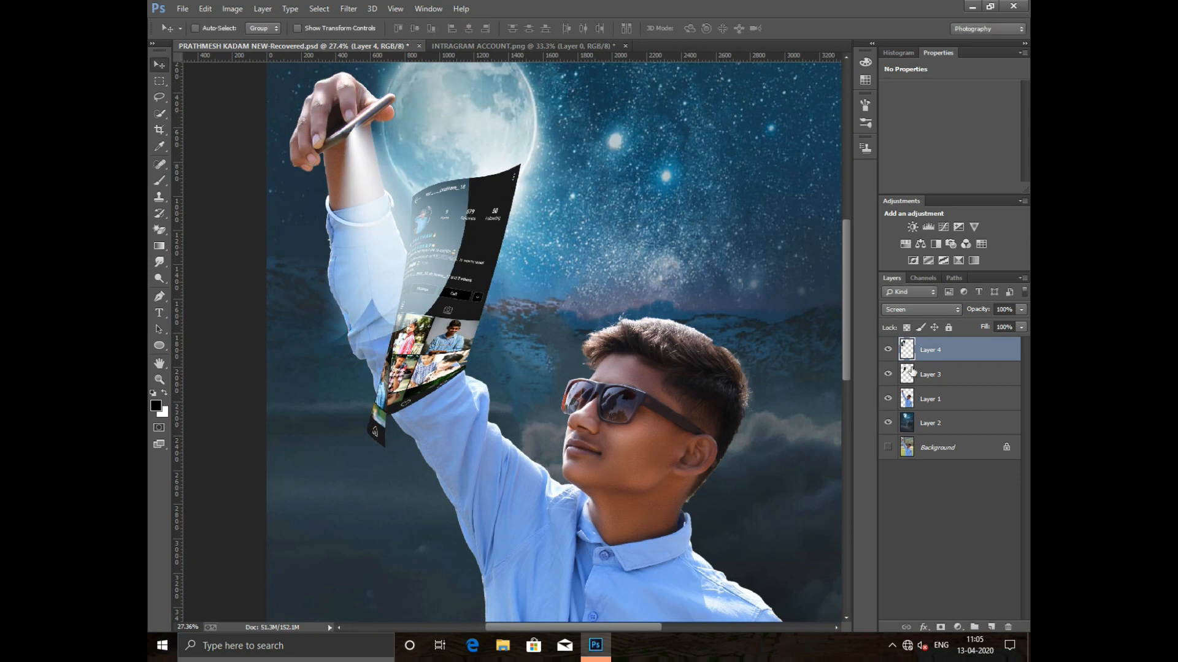
{"action": "left_click_drag", "start_coordinate": [934, 351], "coordinate": [972, 386]}
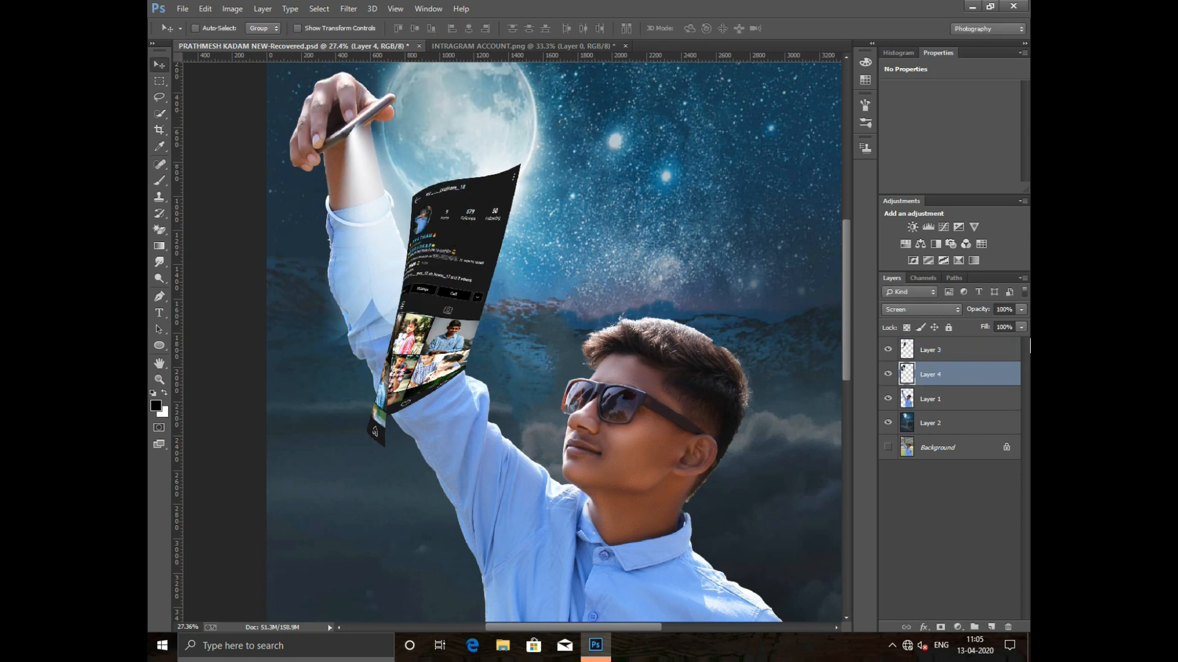
Erase the part of the light beam that overlaps the phone body, using the Eraser at size 45
{"action": "scroll", "coordinate": [387, 80], "scroll_direction": "up", "scroll_amount": 5}
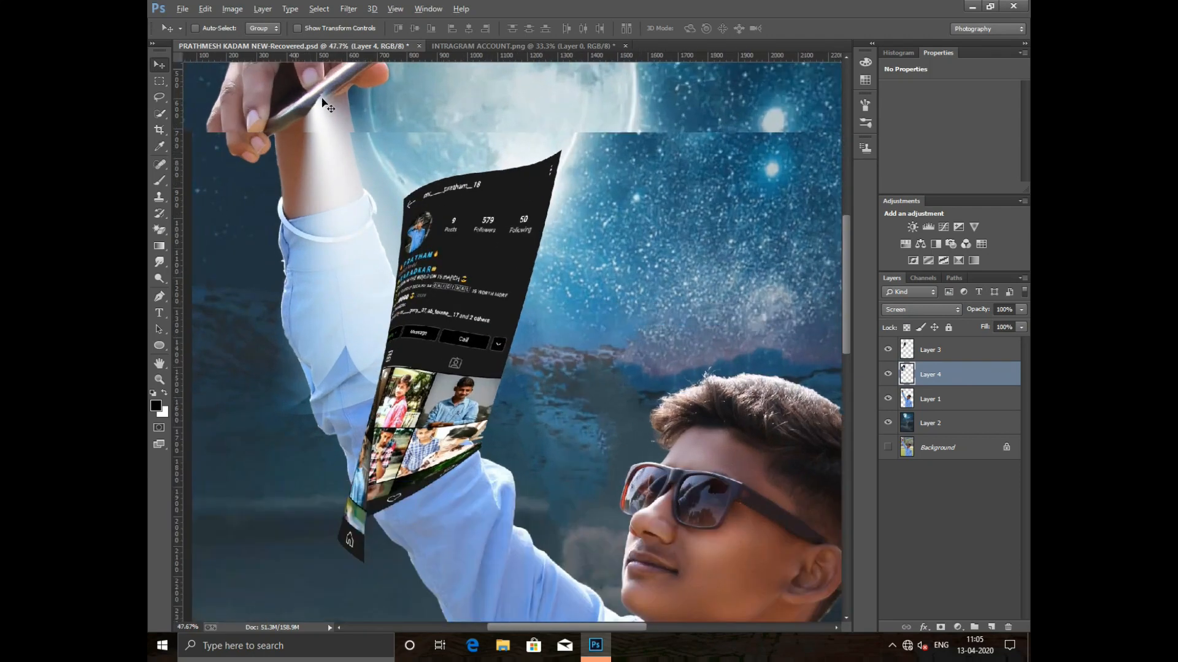
{"action": "scroll", "coordinate": [293, 116], "scroll_direction": "up", "scroll_amount": 5}
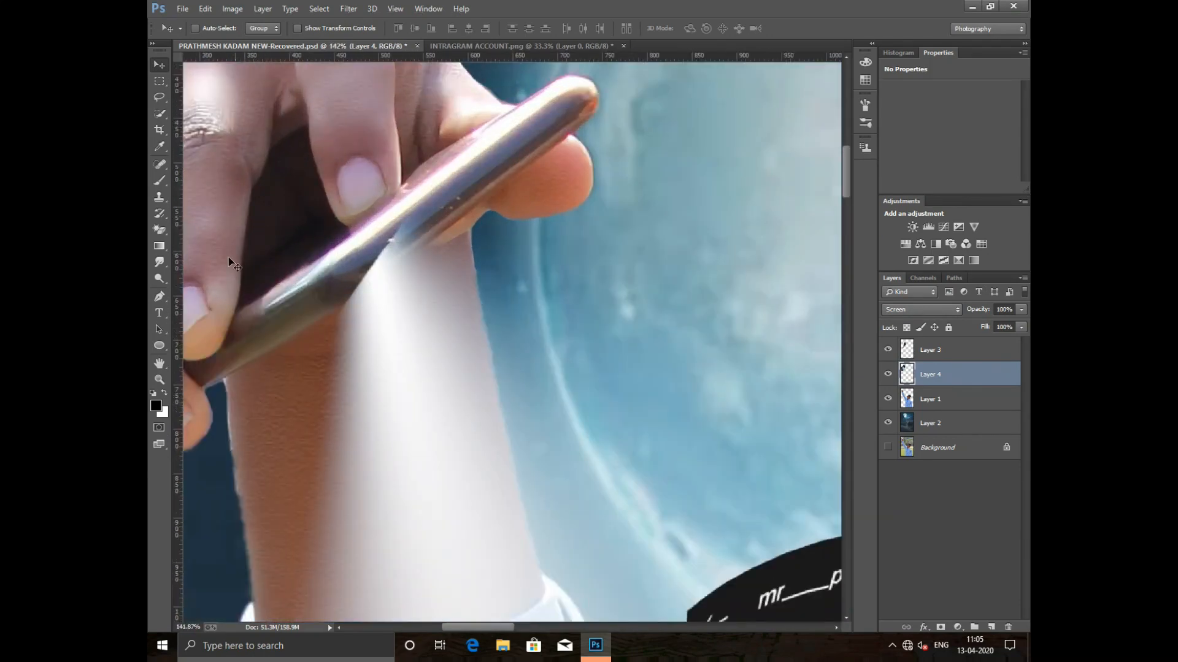
{"action": "left_click", "coordinate": [163, 233]}
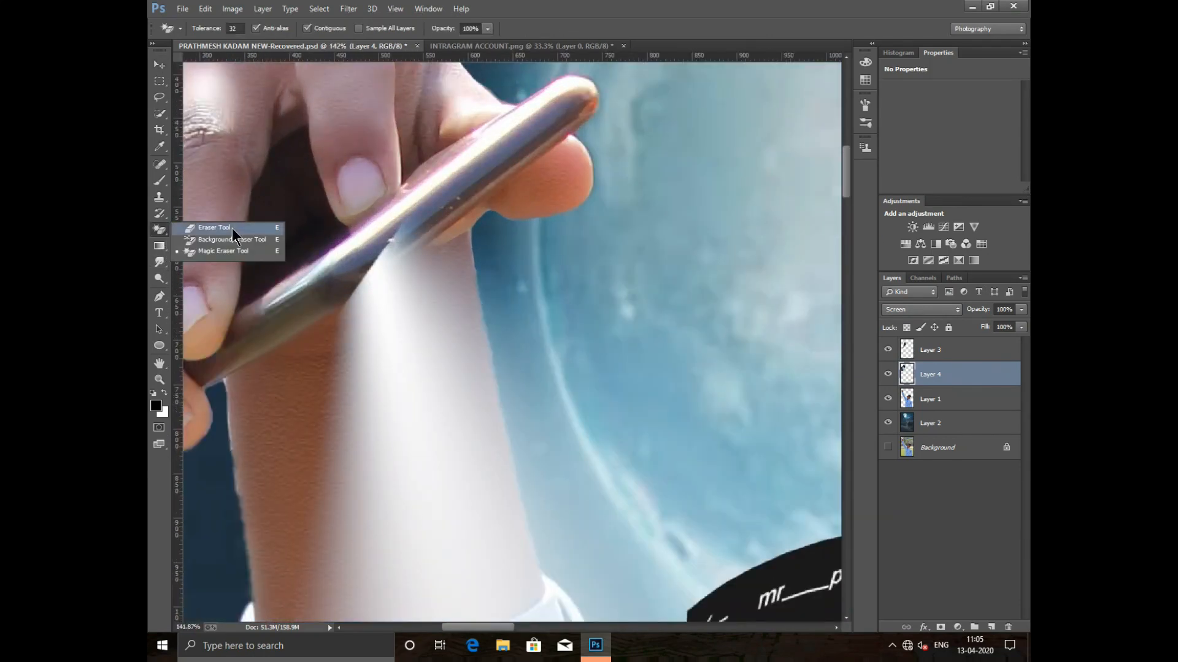
{"action": "left_click", "coordinate": [215, 228]}
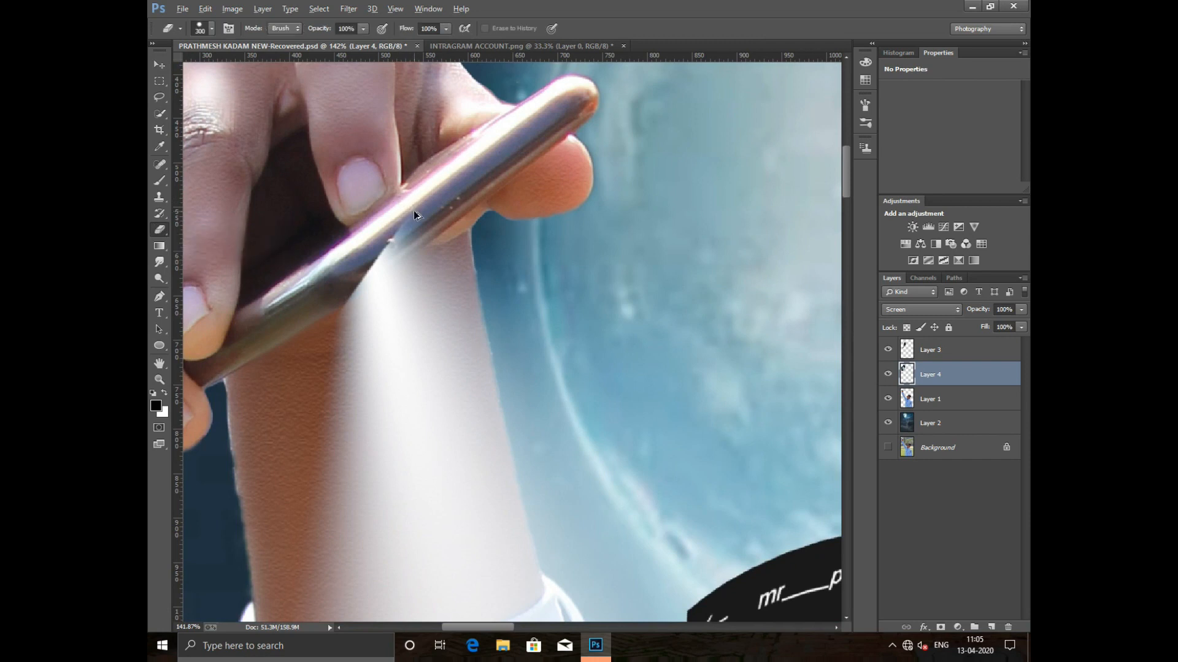
{"action": "scroll", "coordinate": [413, 211], "scroll_direction": "down", "scroll_amount": 3}
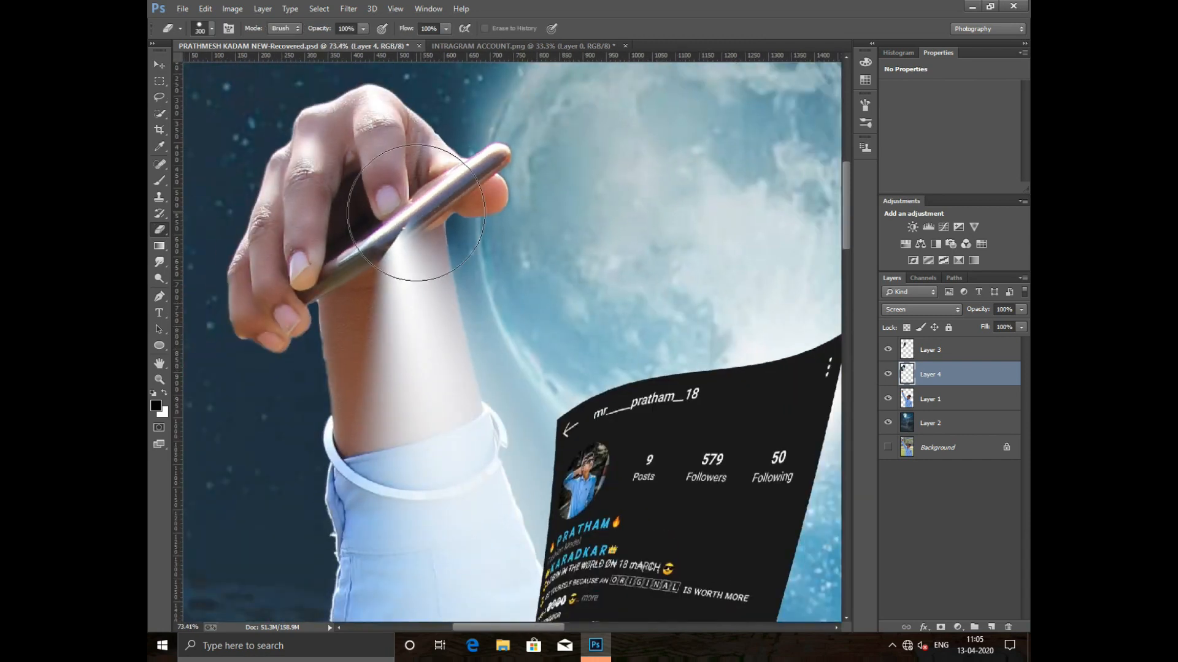
{"action": "key", "text": "o"}
{"action": "scroll", "coordinate": [416, 212], "scroll_direction": "up", "scroll_amount": 3}
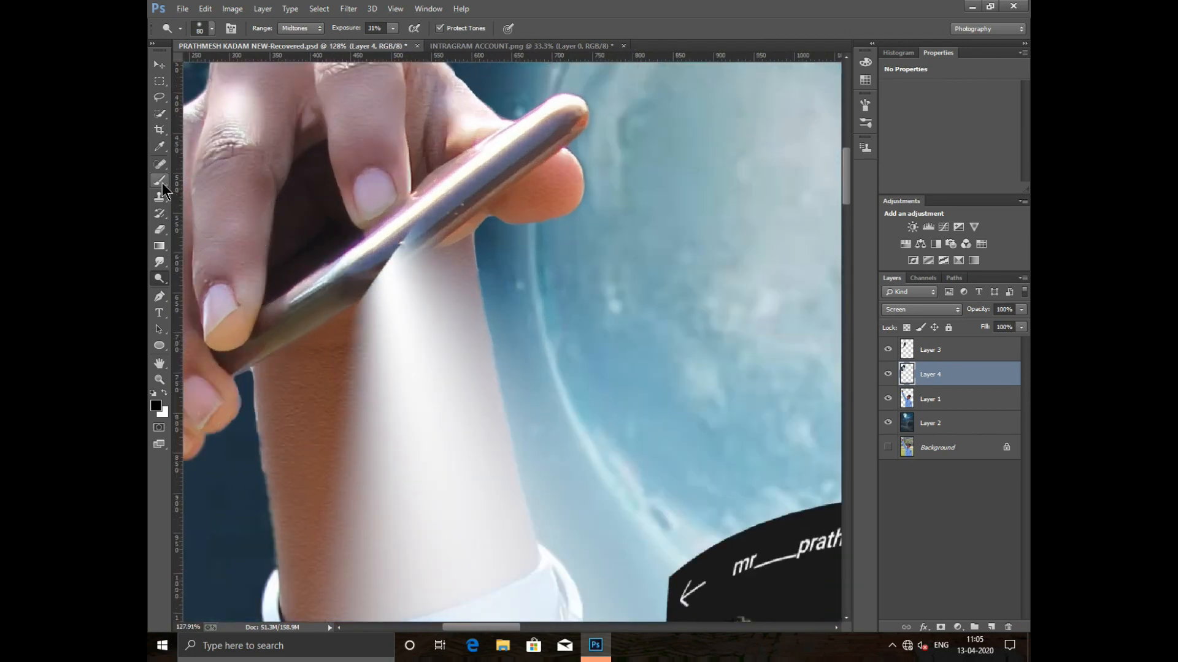
{"action": "left_click", "coordinate": [160, 229]}
{"action": "key", "text": "bracketleft"}
{"action": "key", "text": "bracketleft"}
{"action": "key", "text": "bracketleft"}
{"action": "key", "text": "bracketleft"}
{"action": "key", "text": "bracketleft"}
{"action": "key", "text": "bracketleft"}
{"action": "key", "text": "bracketleft"}
{"action": "key", "text": "bracketleft"}
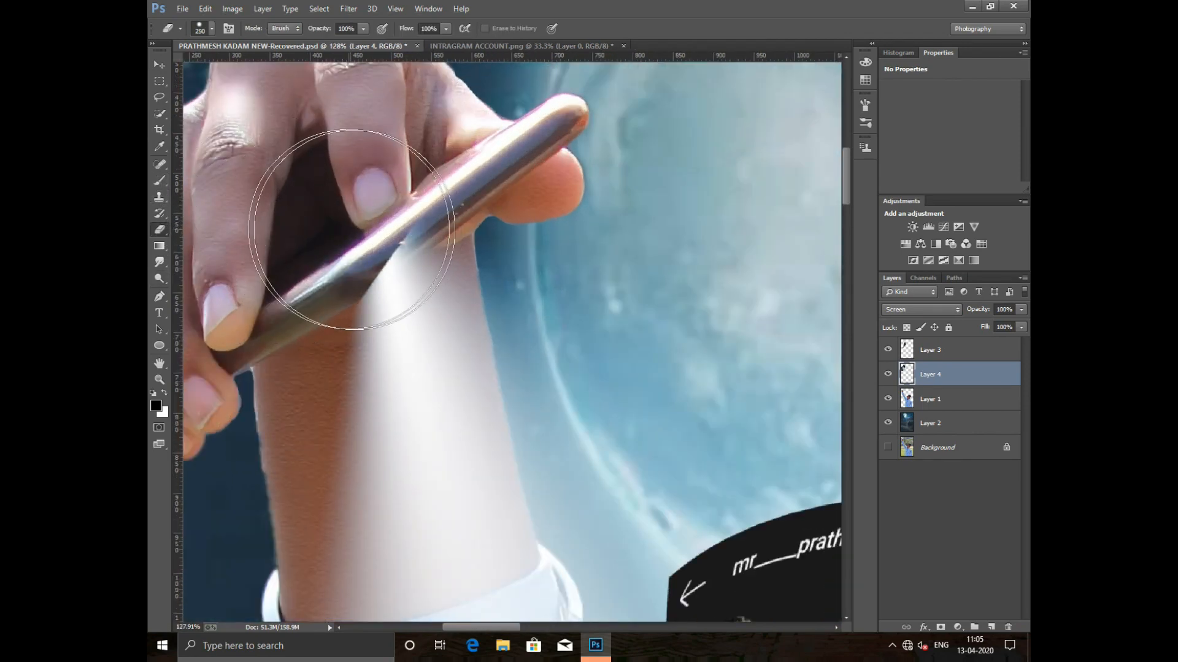
{"action": "scroll", "coordinate": [382, 238], "scroll_direction": "up", "scroll_amount": 2}
{"action": "scroll", "coordinate": [382, 238], "scroll_direction": "up", "scroll_amount": 1}
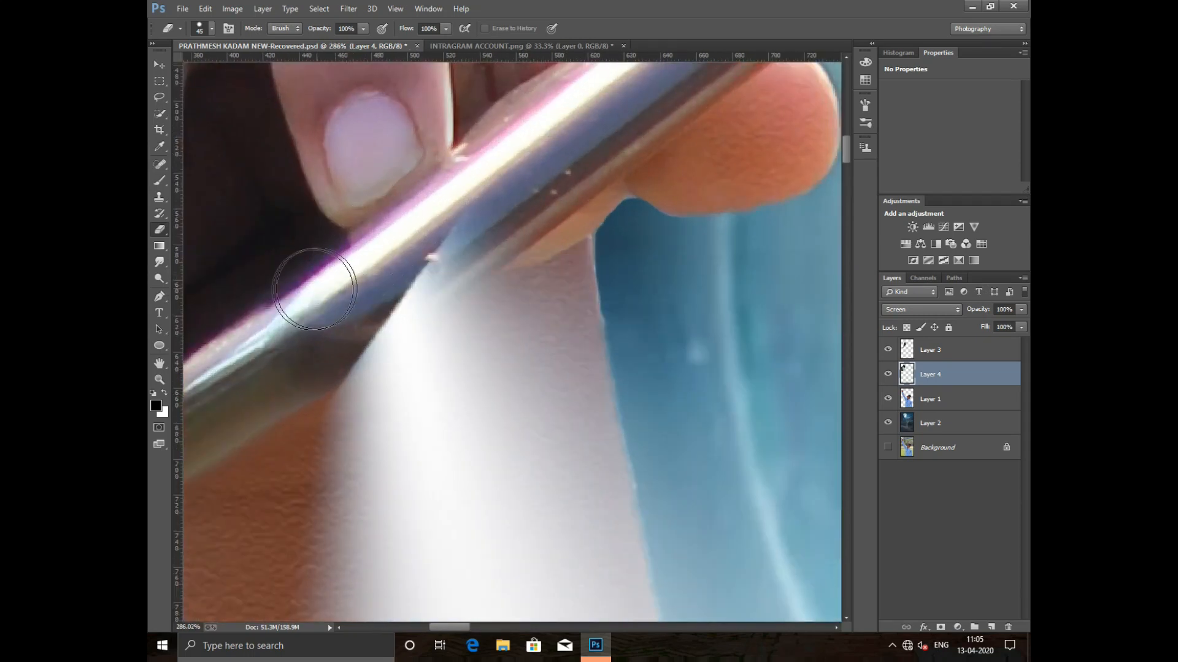
{"action": "mouse_move", "coordinate": [386, 273]}
{"action": "left_mouse_down"}
{"action": "mouse_move", "coordinate": [276, 328]}
{"action": "mouse_move", "coordinate": [342, 316]}
{"action": "mouse_move", "coordinate": [569, 190]}
{"action": "mouse_move", "coordinate": [294, 330]}
{"action": "mouse_move", "coordinate": [301, 351]}
{"action": "mouse_move", "coordinate": [429, 319]}
{"action": "mouse_move", "coordinate": [561, 211]}
{"action": "left_mouse_up"}
Erase the remaining traces of the light beam along the phone's side and lower edge
{"action": "scroll", "coordinate": [562, 211], "scroll_direction": "down", "scroll_amount": 5}
{"action": "scroll", "coordinate": [519, 233], "scroll_direction": "down", "scroll_amount": 3}
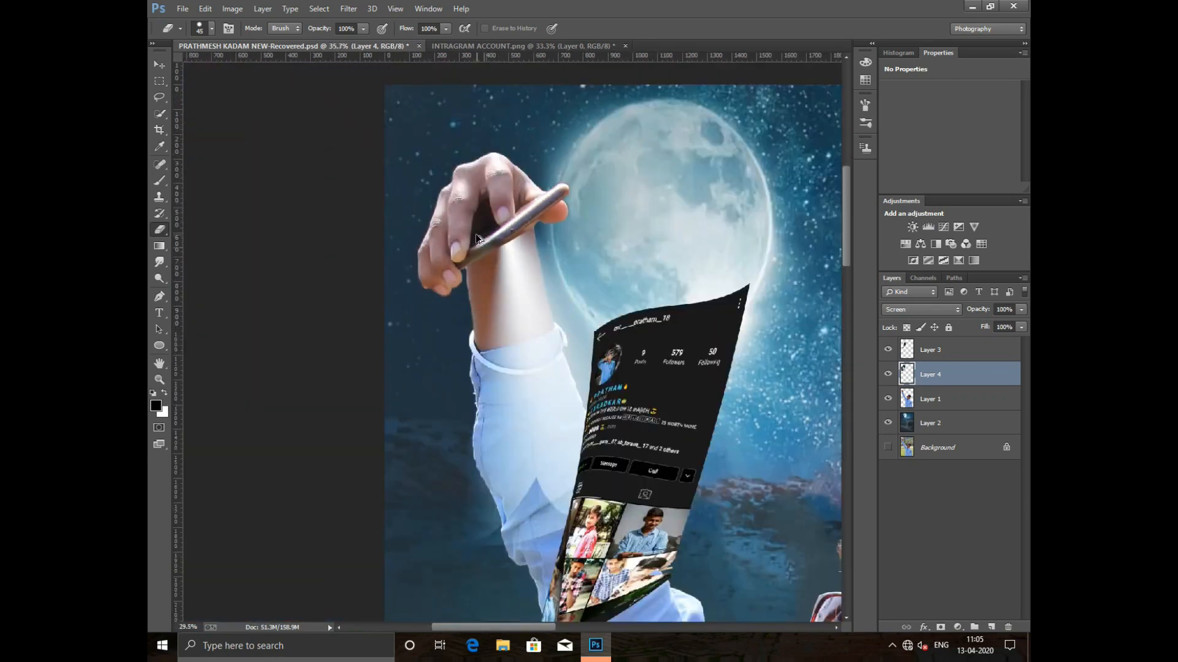
{"action": "scroll", "coordinate": [502, 211], "scroll_direction": "up", "scroll_amount": 6}
{"action": "scroll", "coordinate": [514, 307], "scroll_direction": "up", "scroll_amount": 2}
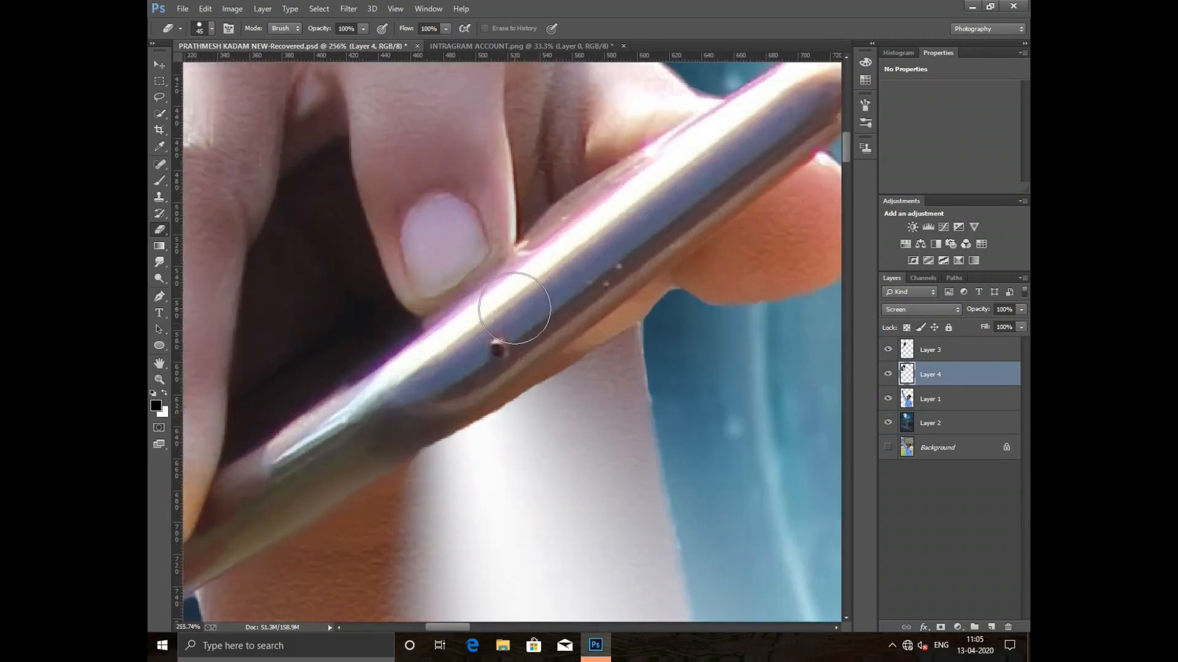
{"action": "left_click_drag", "start_coordinate": [539, 328], "coordinate": [546, 324]}
{"action": "mouse_move", "coordinate": [656, 244]}
{"action": "left_mouse_down"}
{"action": "mouse_move", "coordinate": [620, 233]}
{"action": "mouse_move", "coordinate": [580, 255]}
{"action": "mouse_move", "coordinate": [393, 365]}
{"action": "left_mouse_up"}
{"action": "scroll", "coordinate": [564, 282], "scroll_direction": "down", "scroll_amount": 2}
{"action": "scroll", "coordinate": [559, 281], "scroll_direction": "down", "scroll_amount": 8}
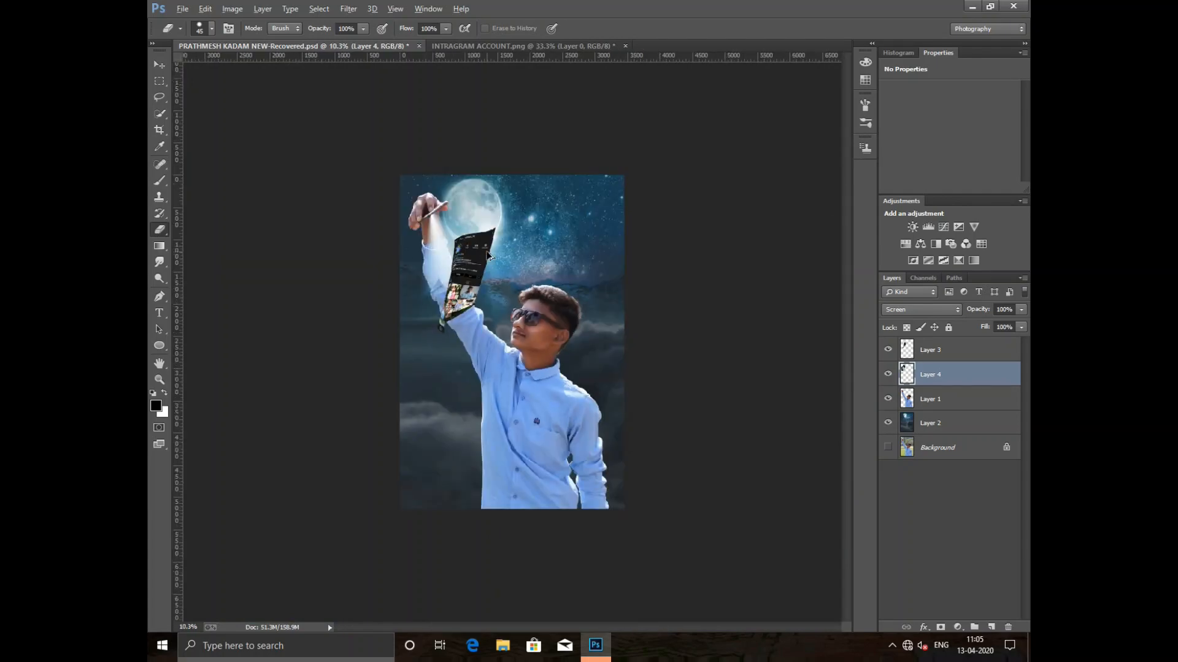
{"action": "scroll", "coordinate": [431, 263], "scroll_direction": "up", "scroll_amount": 3}
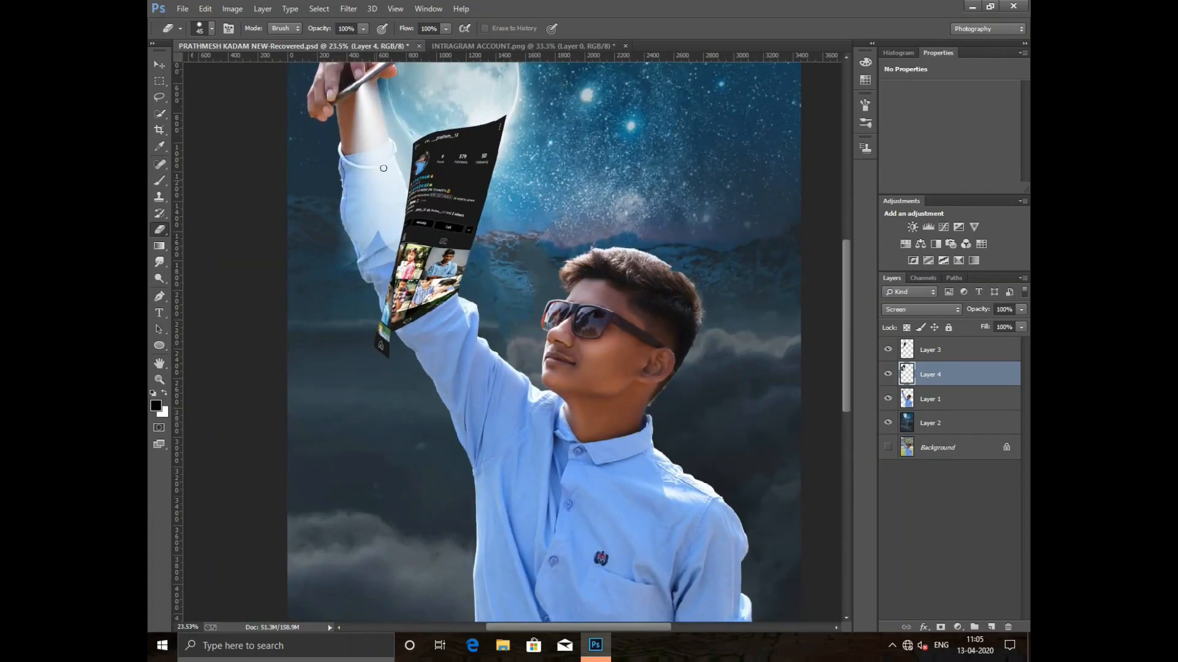
{"action": "scroll", "coordinate": [384, 168], "scroll_direction": "up", "scroll_amount": 2}
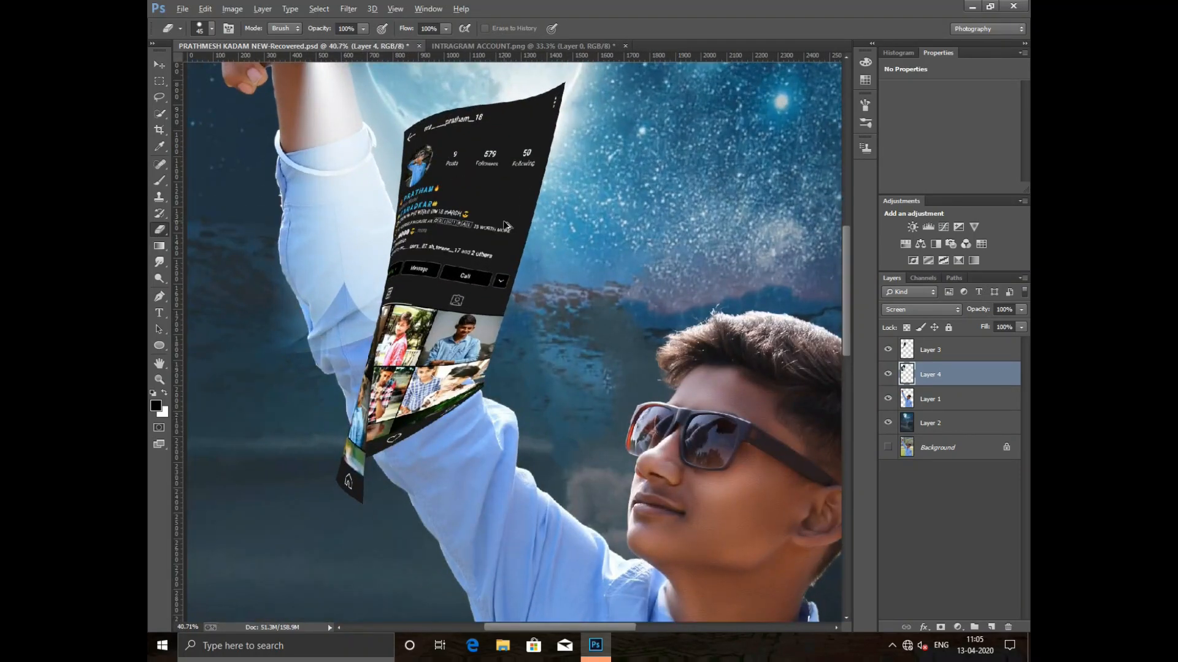
Rotate the Instagram profile layer 15.40° clockwise and shift it up and slightly left beneath the phone
{"action": "scroll", "coordinate": [506, 226], "scroll_direction": "down", "scroll_amount": 1}
{"action": "scroll", "coordinate": [592, 204], "scroll_direction": "down", "scroll_amount": 2}
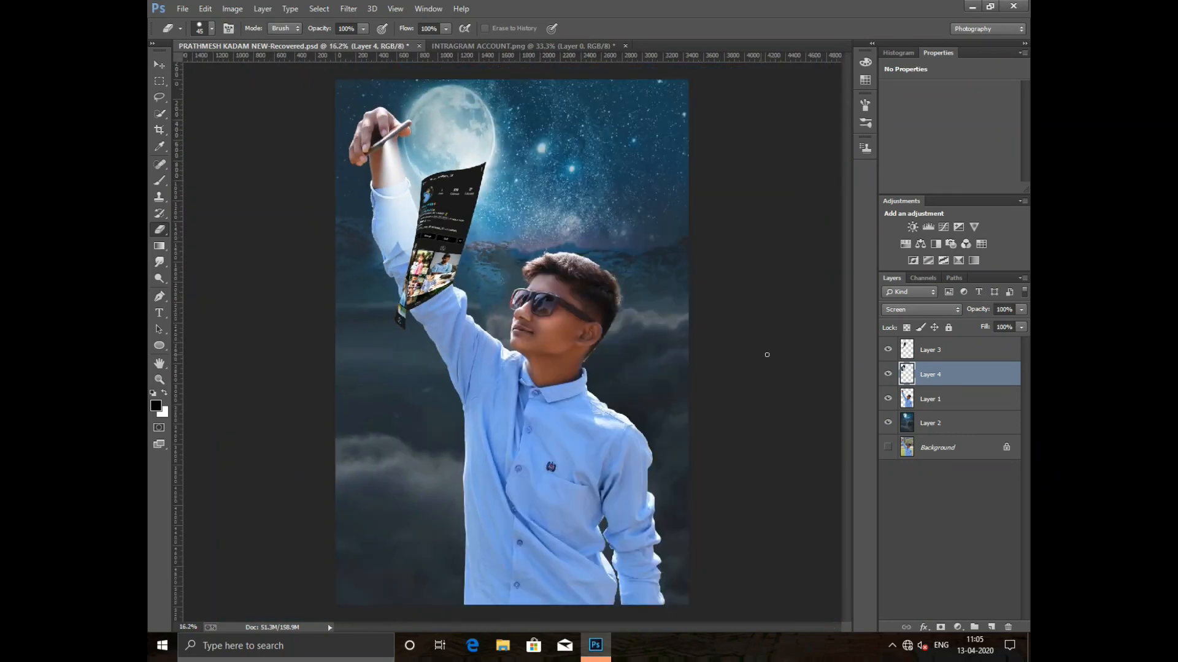
{"action": "left_click", "coordinate": [888, 376]}
{"action": "left_click", "coordinate": [888, 376]}
{"action": "scroll", "coordinate": [363, 205], "scroll_direction": "up", "scroll_amount": 1}
{"action": "left_click", "coordinate": [917, 353]}
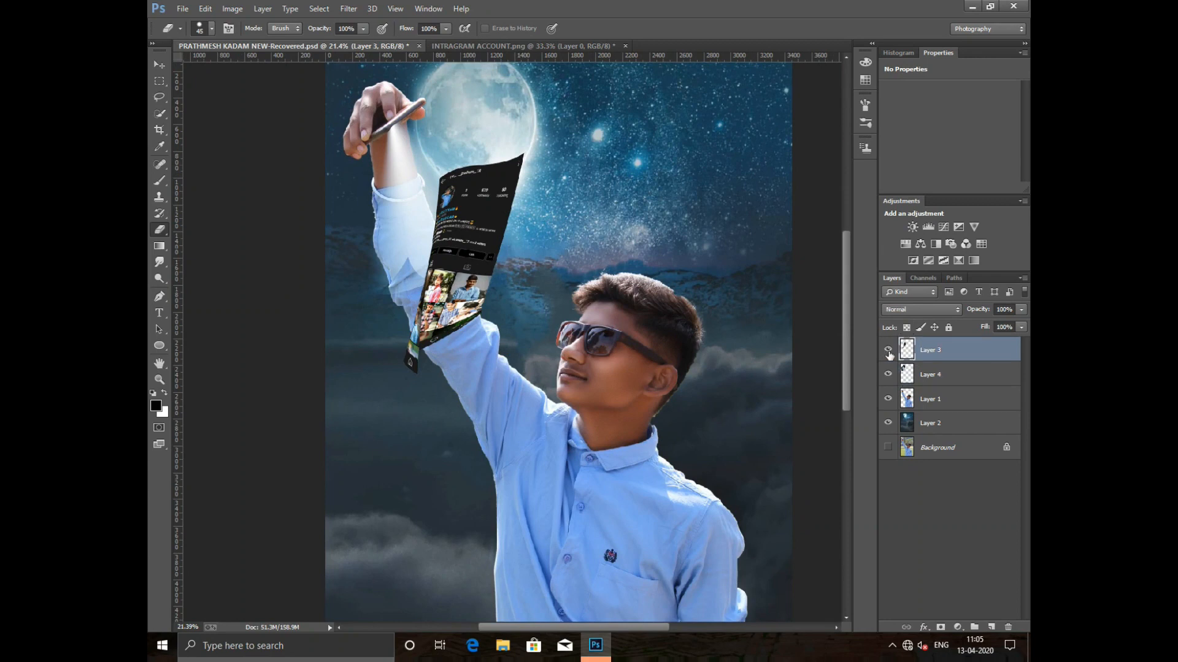
{"action": "key", "text": "ctrl+t"}
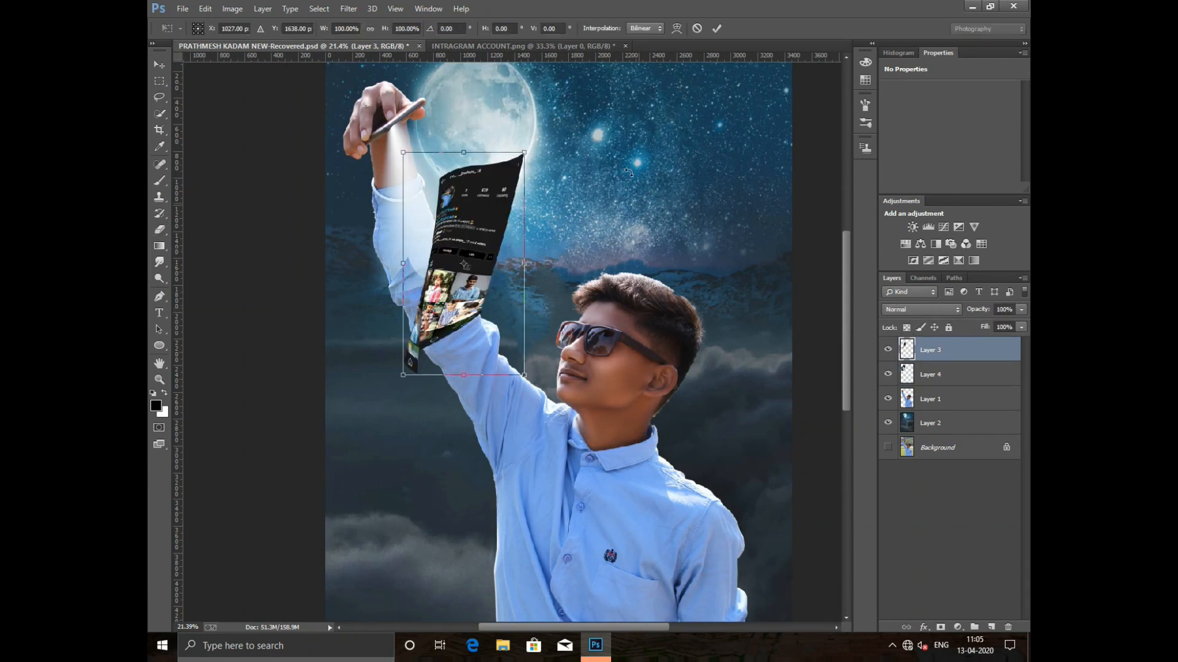
{"action": "left_click_drag", "start_coordinate": [630, 173], "coordinate": [623, 144]}
{"action": "left_click_drag", "start_coordinate": [516, 179], "coordinate": [555, 130]}
{"action": "left_click_drag", "start_coordinate": [479, 228], "coordinate": [491, 237]}
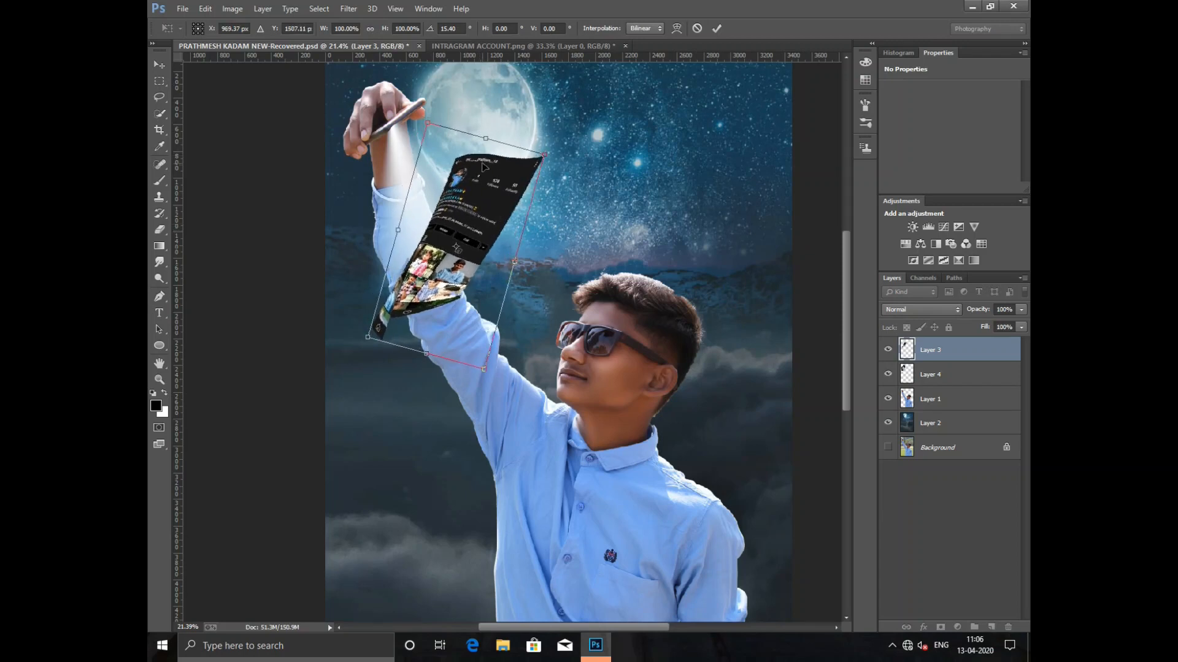
{"action": "left_click", "coordinate": [717, 28]}
{"action": "key", "text": "e"}
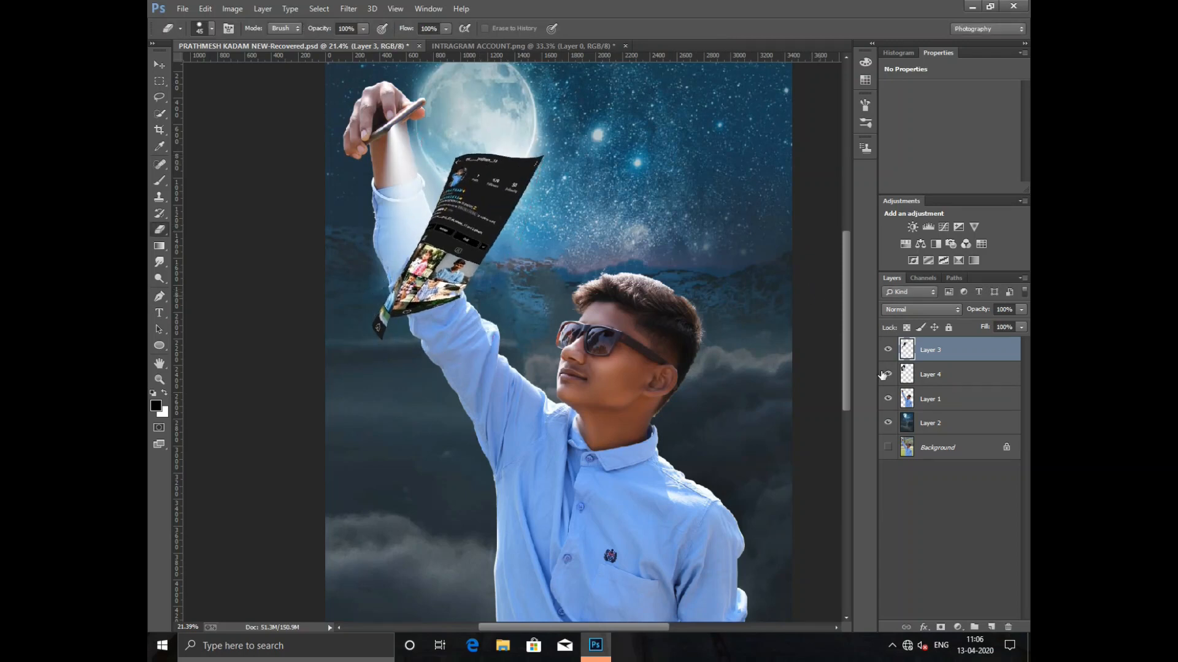
Duplicate the Instagram profile layer, Layer 3
{"action": "left_click", "coordinate": [888, 350]}
{"action": "left_click", "coordinate": [887, 350]}
{"action": "left_click_drag", "start_coordinate": [967, 348], "coordinate": [991, 627]}
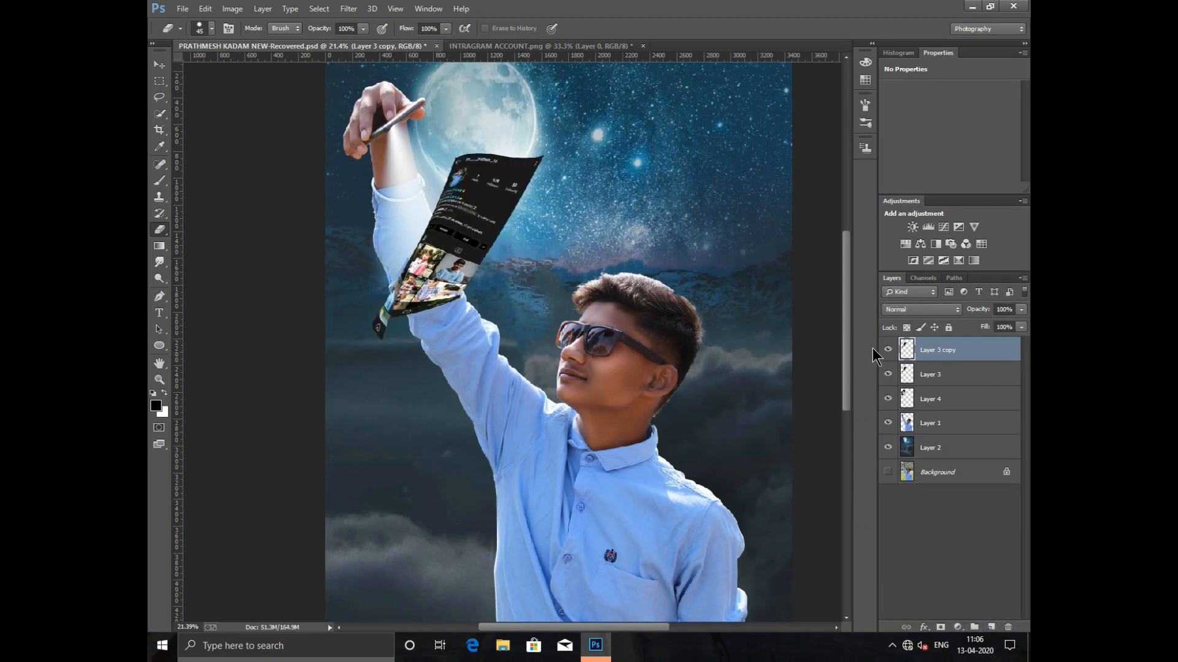
Turn the duplicated profile layer pure white with Hue/Saturation by setting its lightness to +100
{"action": "scroll", "coordinate": [576, 276], "scroll_direction": "down", "scroll_amount": 2}
{"action": "scroll", "coordinate": [465, 233], "scroll_direction": "down", "scroll_amount": 1}
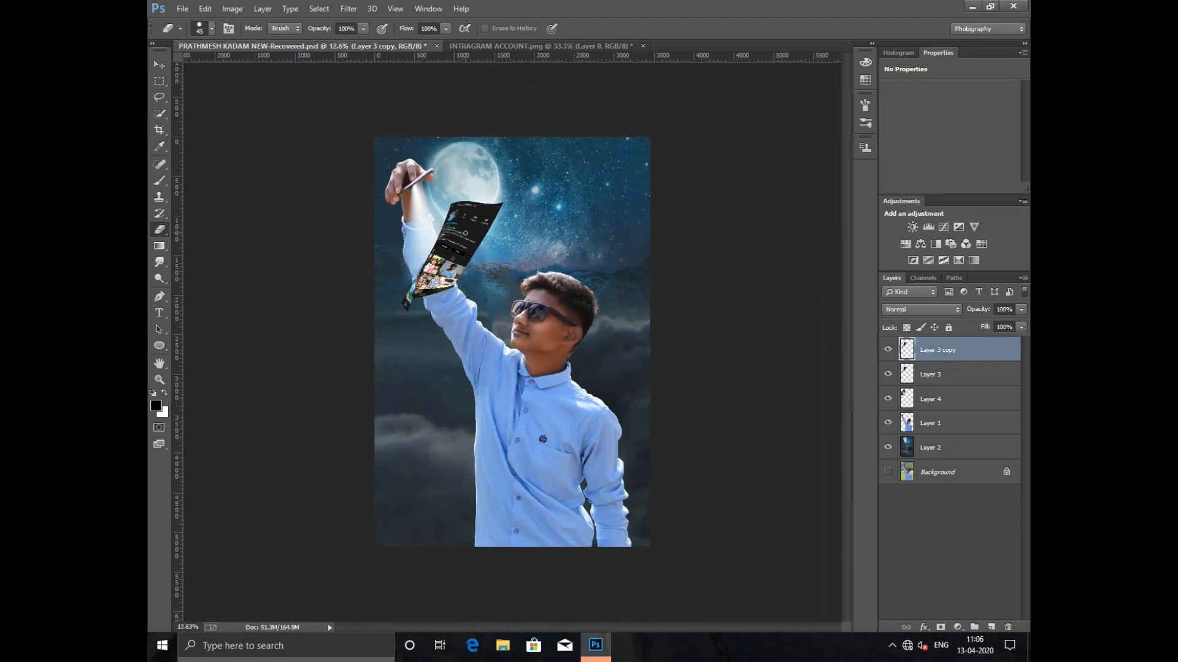
{"action": "left_click", "coordinate": [232, 8]}
{"action": "mouse_move", "coordinate": [255, 40]}
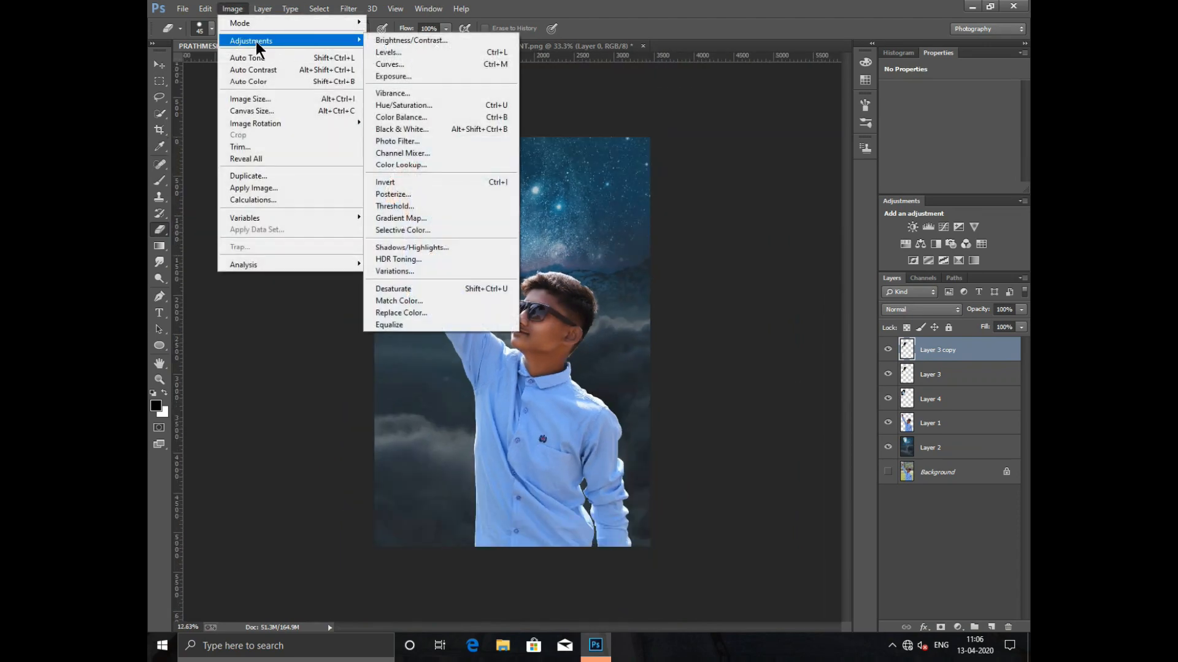
{"action": "left_click", "coordinate": [385, 107]}
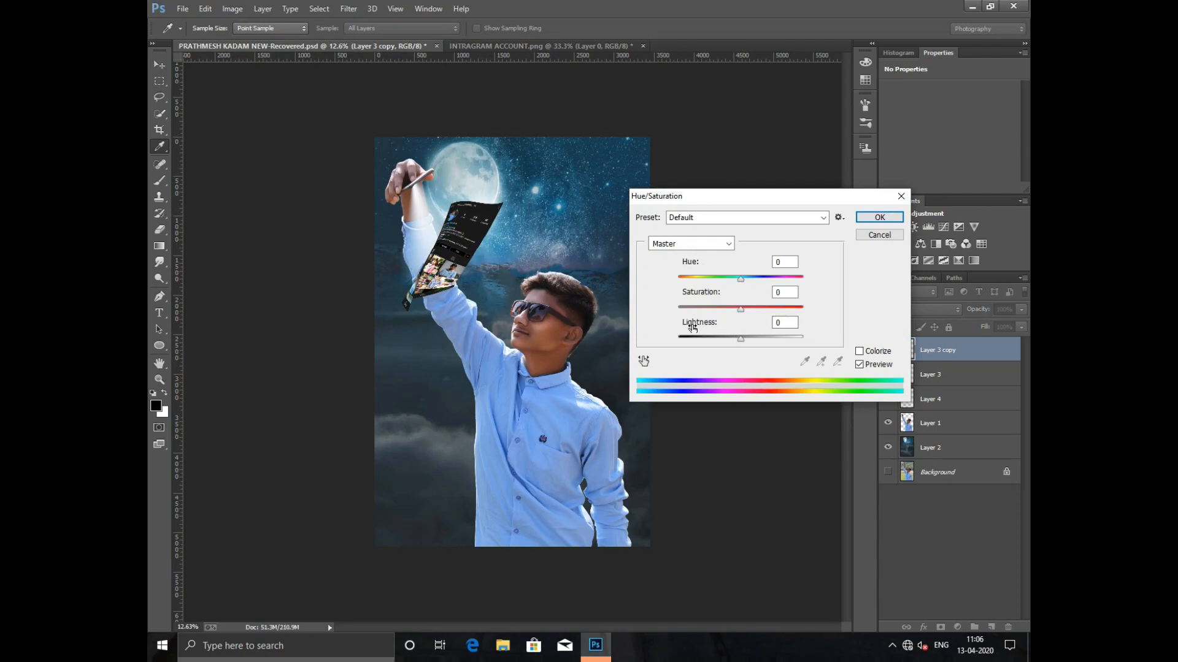
{"action": "left_click_drag", "start_coordinate": [748, 339], "coordinate": [802, 340]}
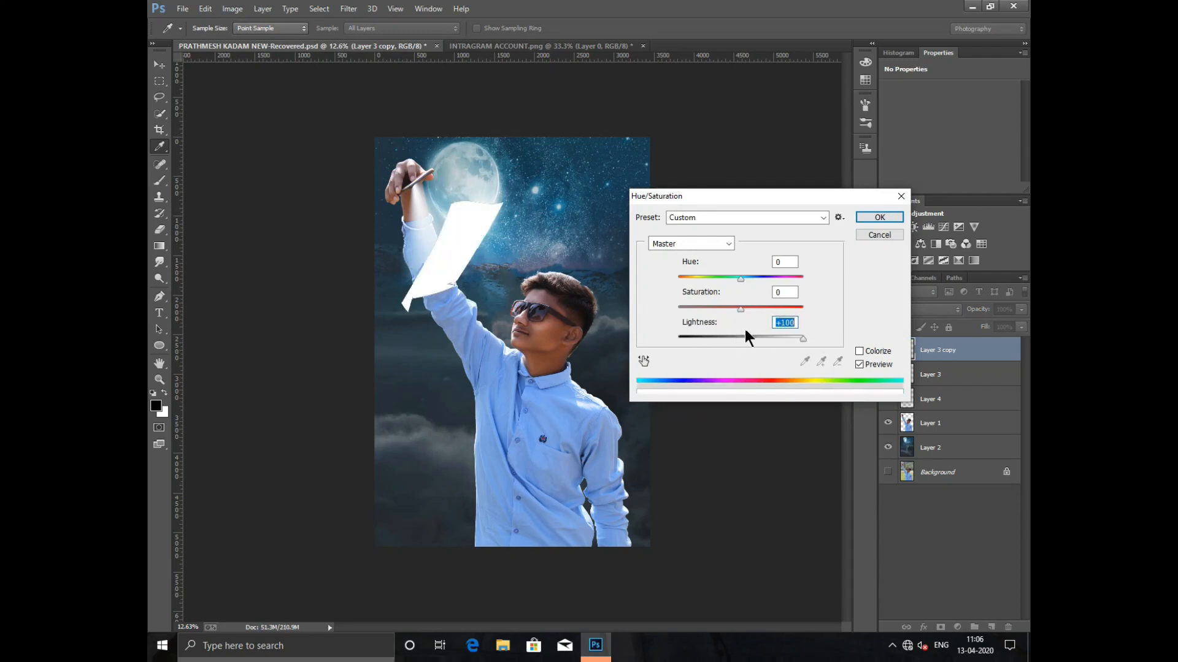
{"action": "left_click", "coordinate": [878, 217]}
{"action": "key", "text": "e"}
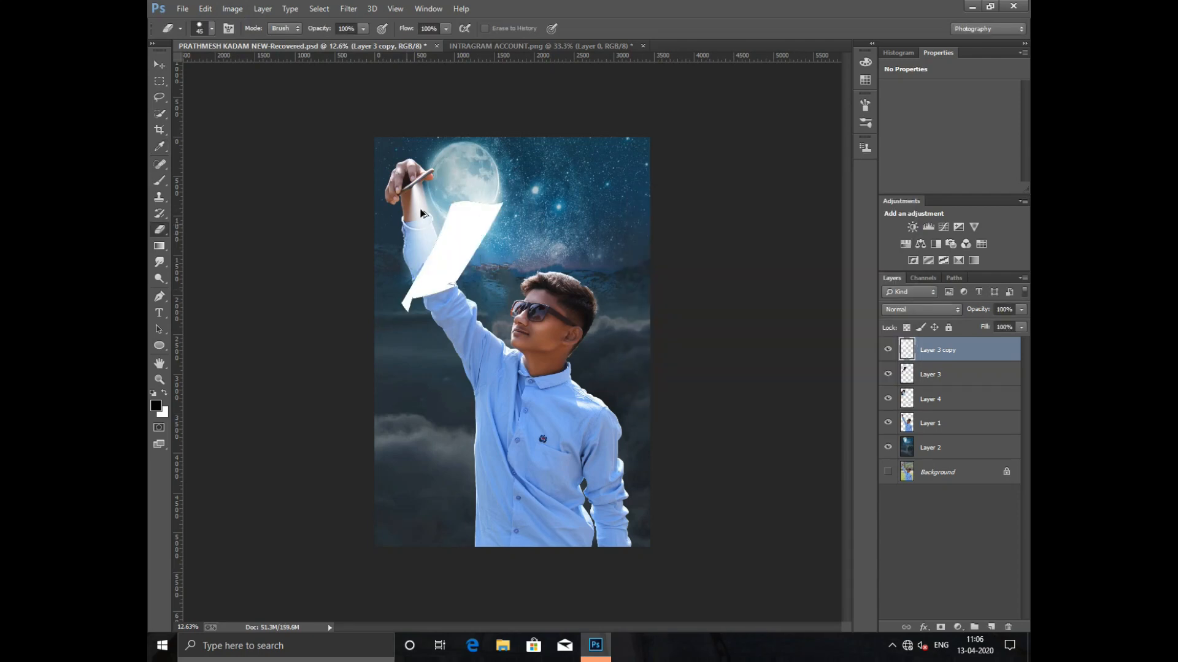
Apply a Gaussian Blur of 36.0 pixels to the white copy and place it below the profile layer as a glow
{"action": "scroll", "coordinate": [422, 213], "scroll_direction": "up", "scroll_amount": 4}
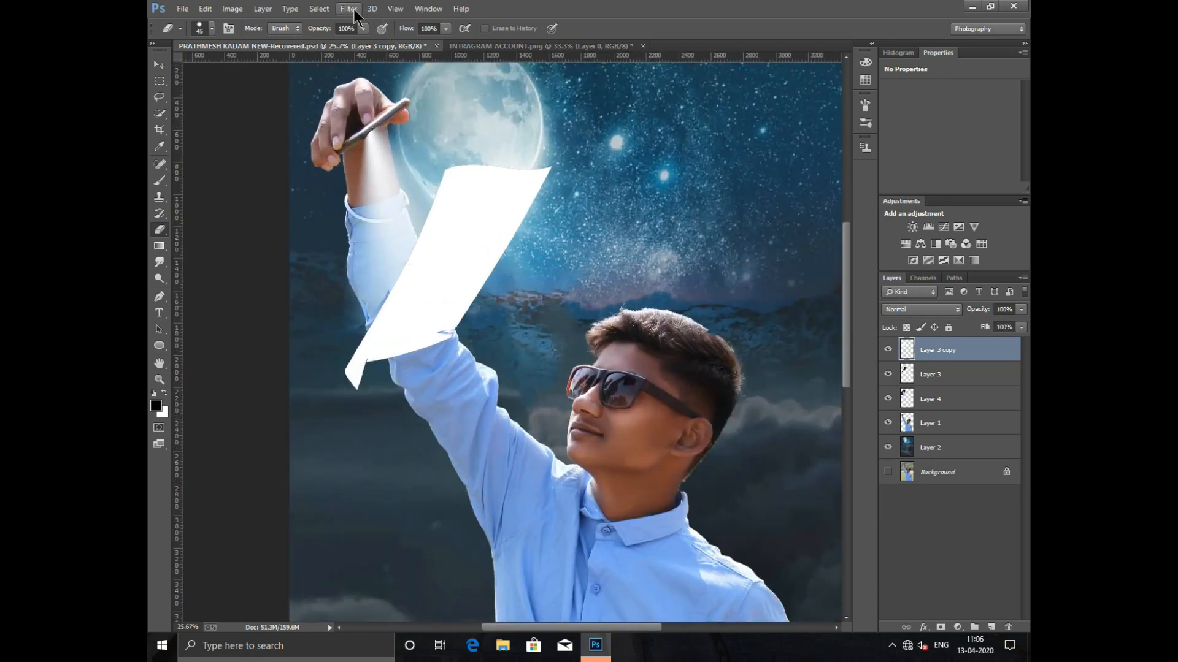
{"action": "left_click", "coordinate": [353, 9]}
{"action": "mouse_move", "coordinate": [373, 160]}
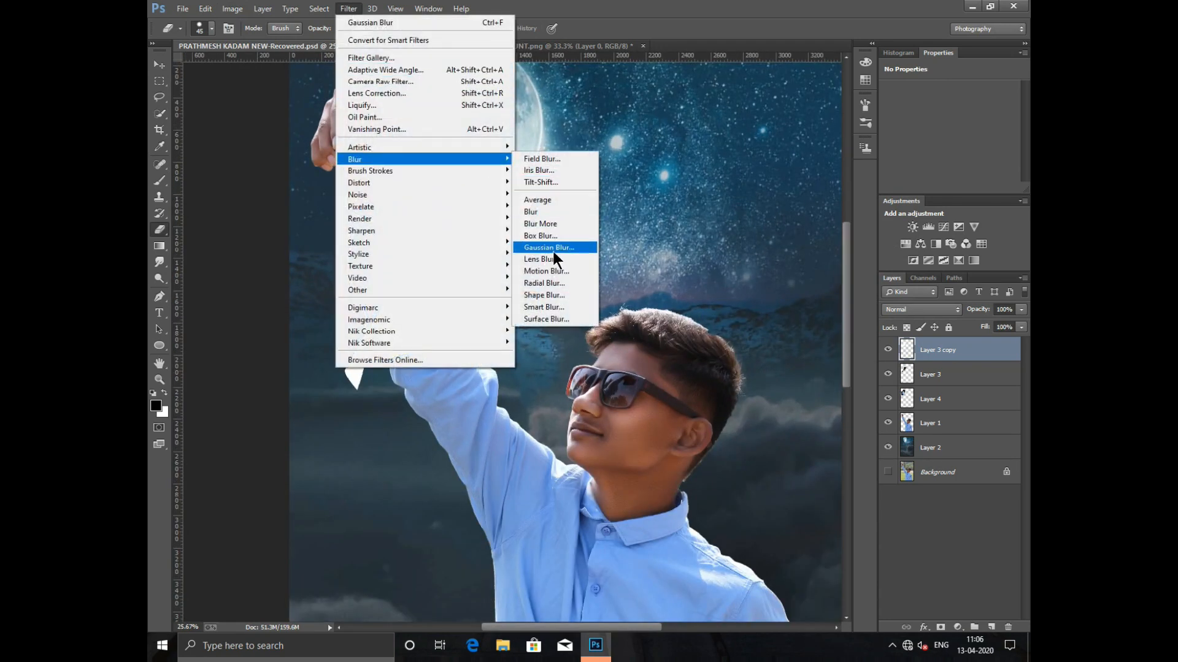
{"action": "left_click", "coordinate": [552, 247]}
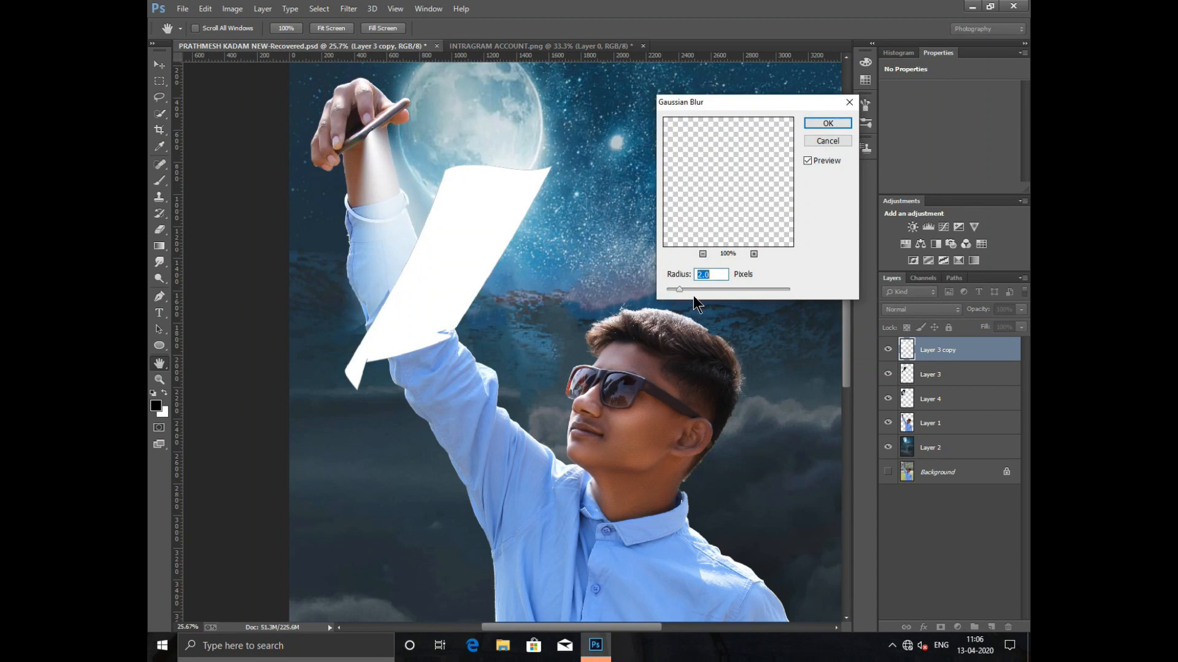
{"action": "left_click_drag", "start_coordinate": [718, 290], "coordinate": [727, 292]}
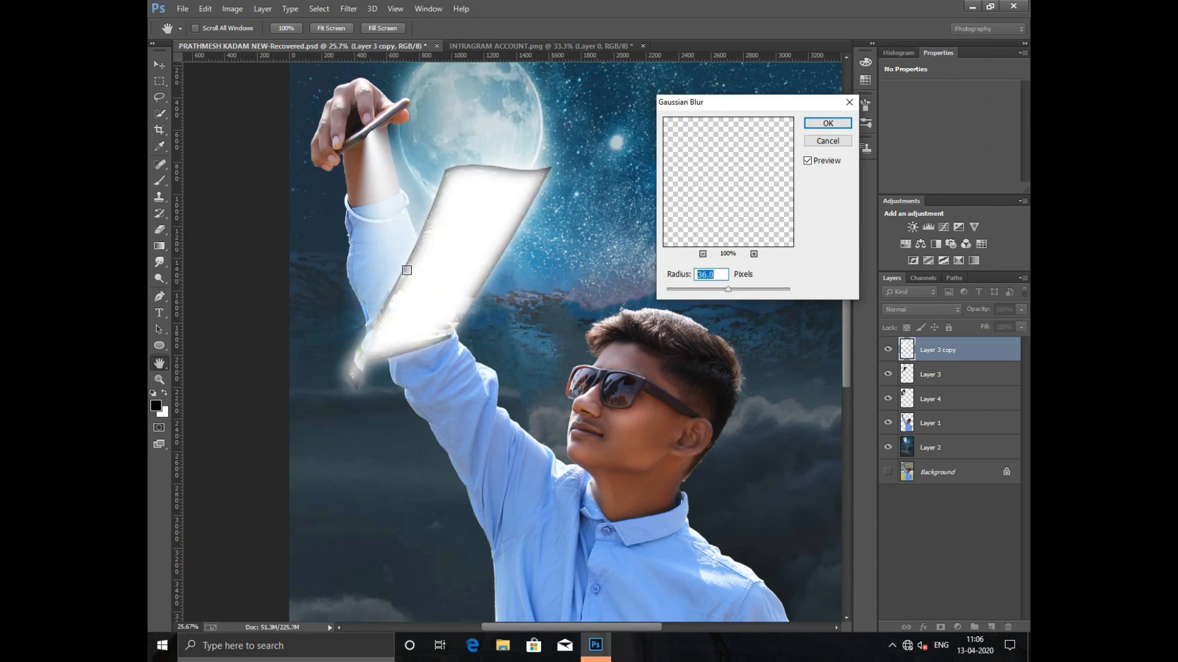
{"action": "left_click", "coordinate": [822, 125]}
{"action": "key", "text": "e"}
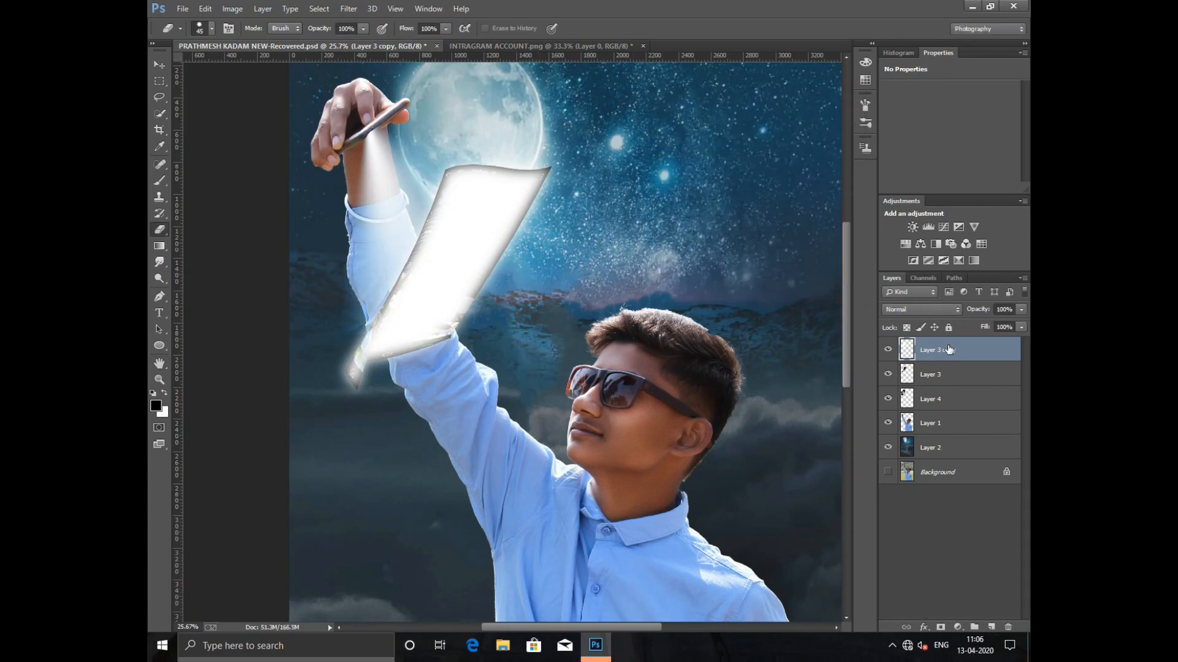
{"action": "left_click_drag", "start_coordinate": [948, 350], "coordinate": [945, 377]}
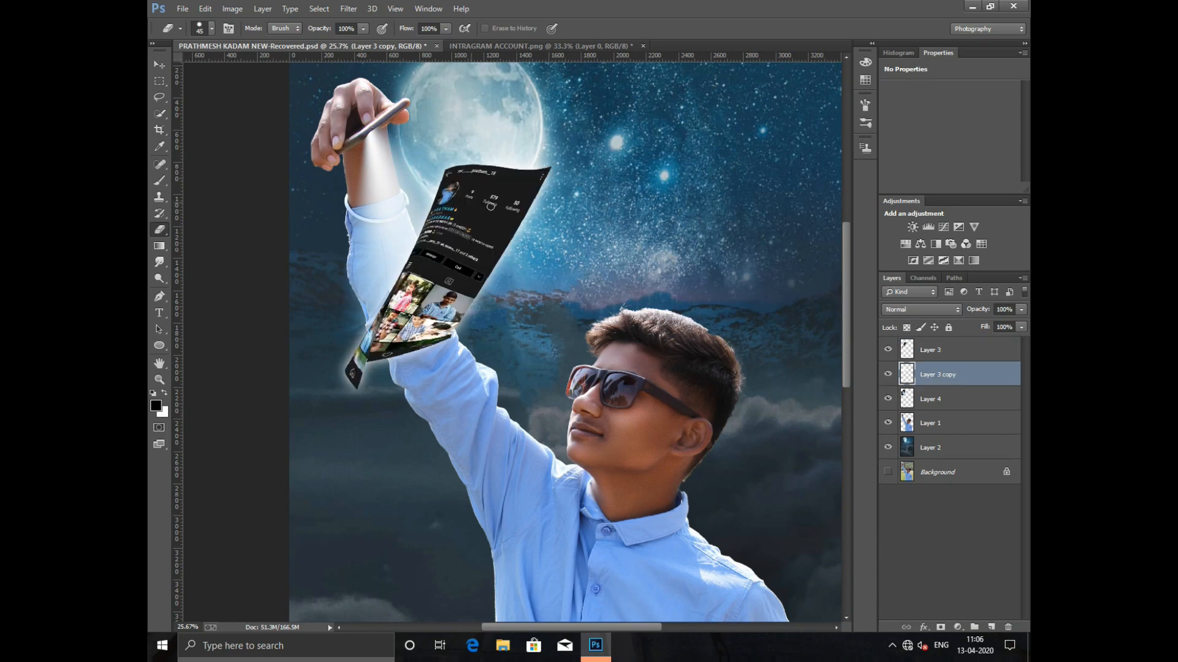
Examine the glow around the curled profile, both close up and in the whole composite
{"action": "scroll", "coordinate": [491, 206], "scroll_direction": "down", "scroll_amount": 3}
{"action": "scroll", "coordinate": [411, 232], "scroll_direction": "up", "scroll_amount": 2}
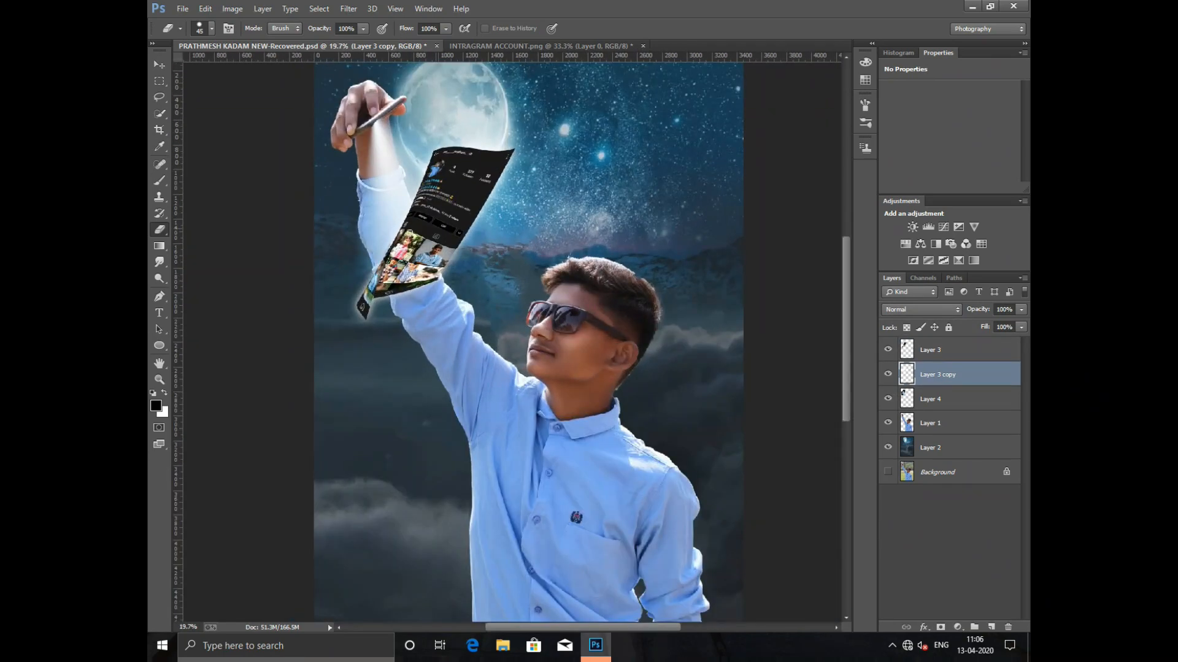
{"action": "scroll", "coordinate": [469, 189], "scroll_direction": "down", "scroll_amount": 2}
{"action": "scroll", "coordinate": [478, 216], "scroll_direction": "up", "scroll_amount": 3}
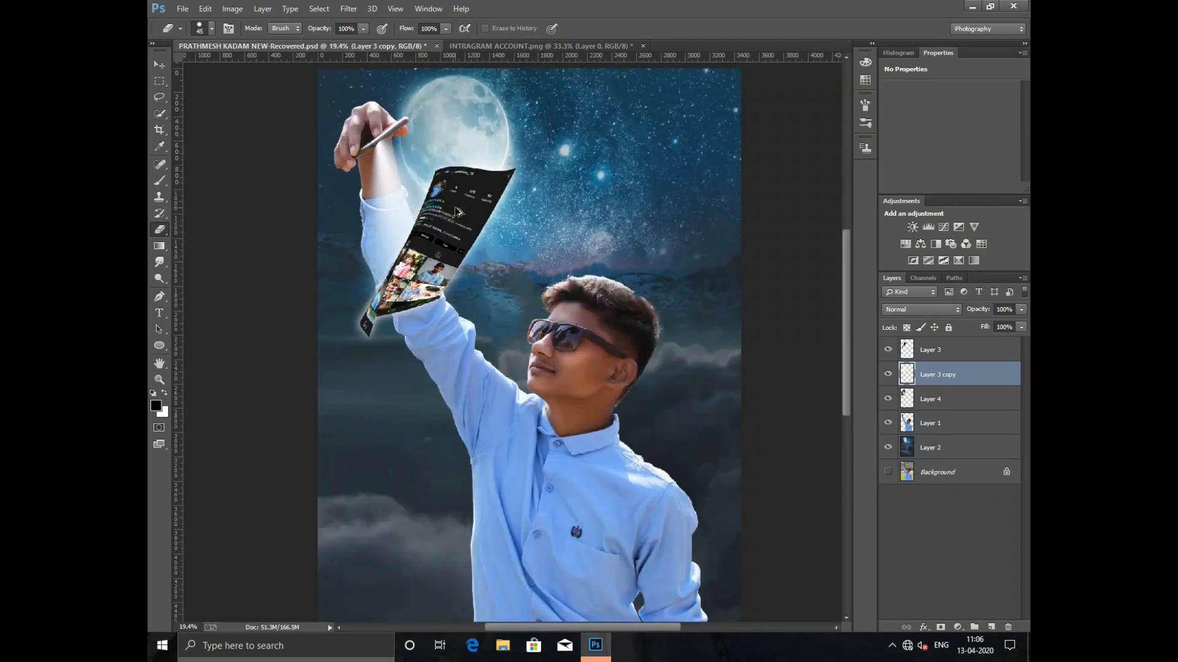
{"action": "scroll", "coordinate": [433, 196], "scroll_direction": "down", "scroll_amount": 3}
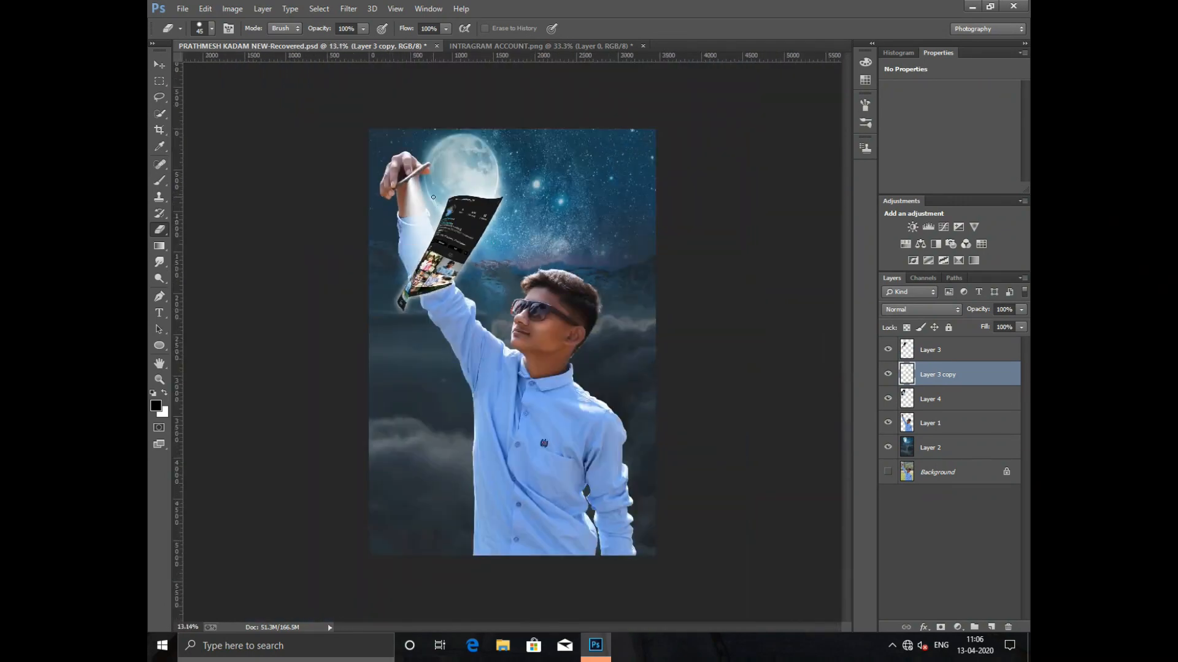
{"action": "scroll", "coordinate": [507, 337], "scroll_direction": "up", "scroll_amount": 1}
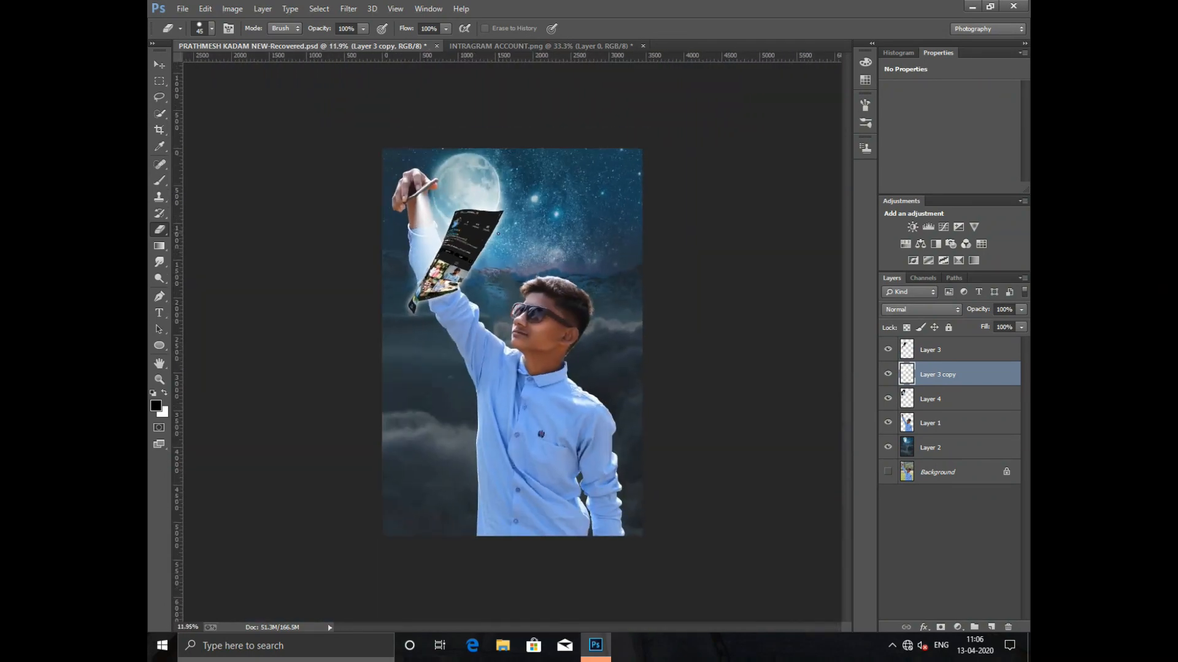
{"action": "scroll", "coordinate": [495, 233], "scroll_direction": "up", "scroll_amount": 3}
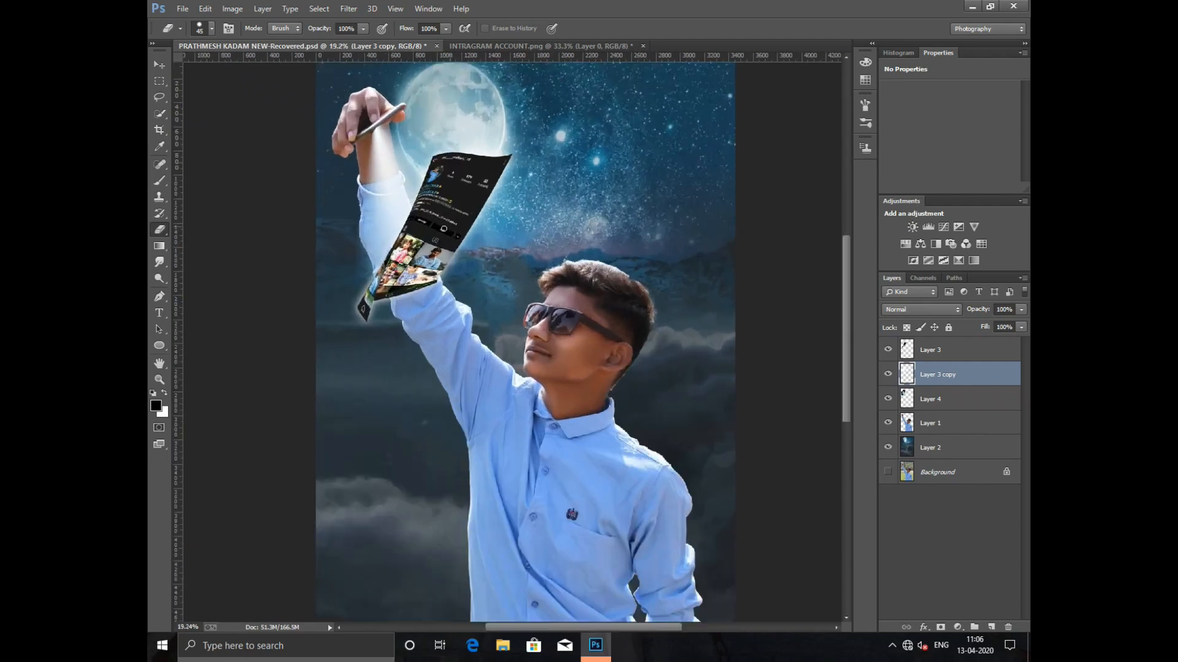
{"action": "scroll", "coordinate": [471, 192], "scroll_direction": "up", "scroll_amount": 4}
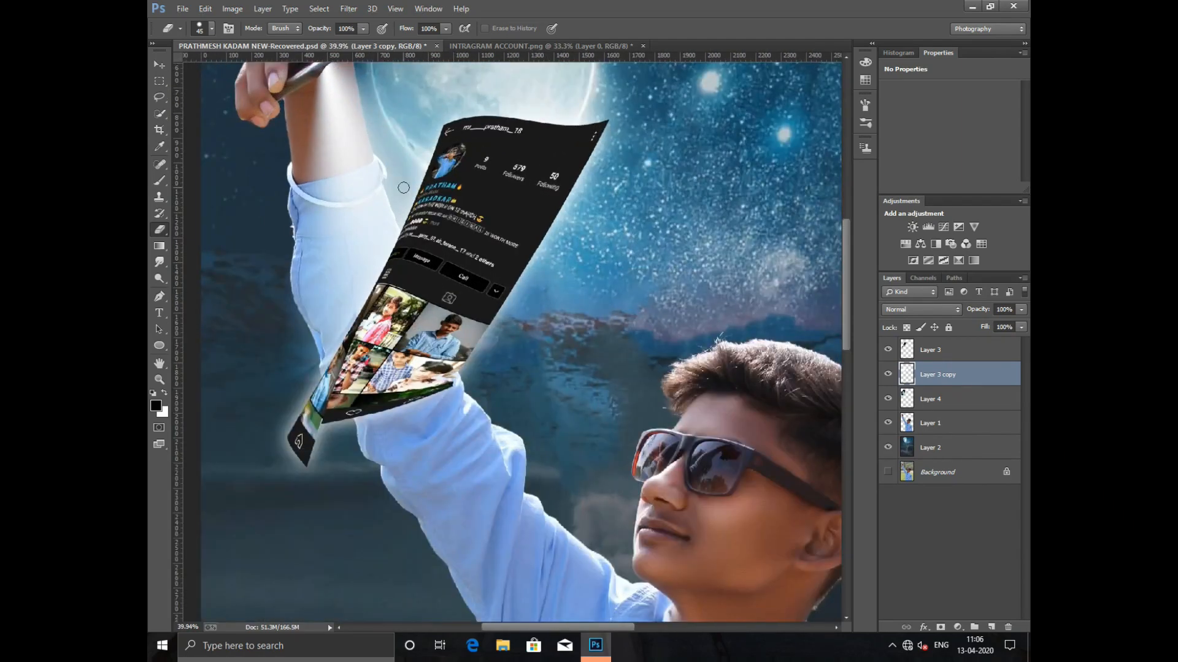
{"action": "scroll", "coordinate": [495, 257], "scroll_direction": "down", "scroll_amount": 6}
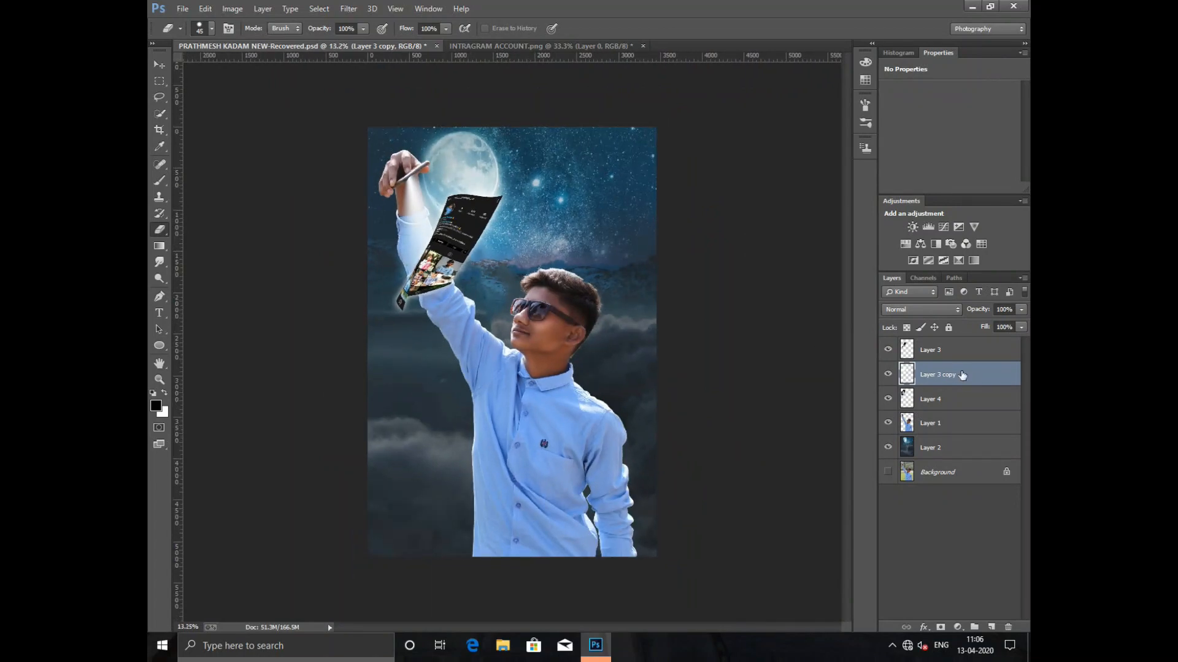
Open the Blue smok image, copy its smoke into the composite as a new layer, and close the source file
{"action": "left_click", "coordinate": [182, 9]}
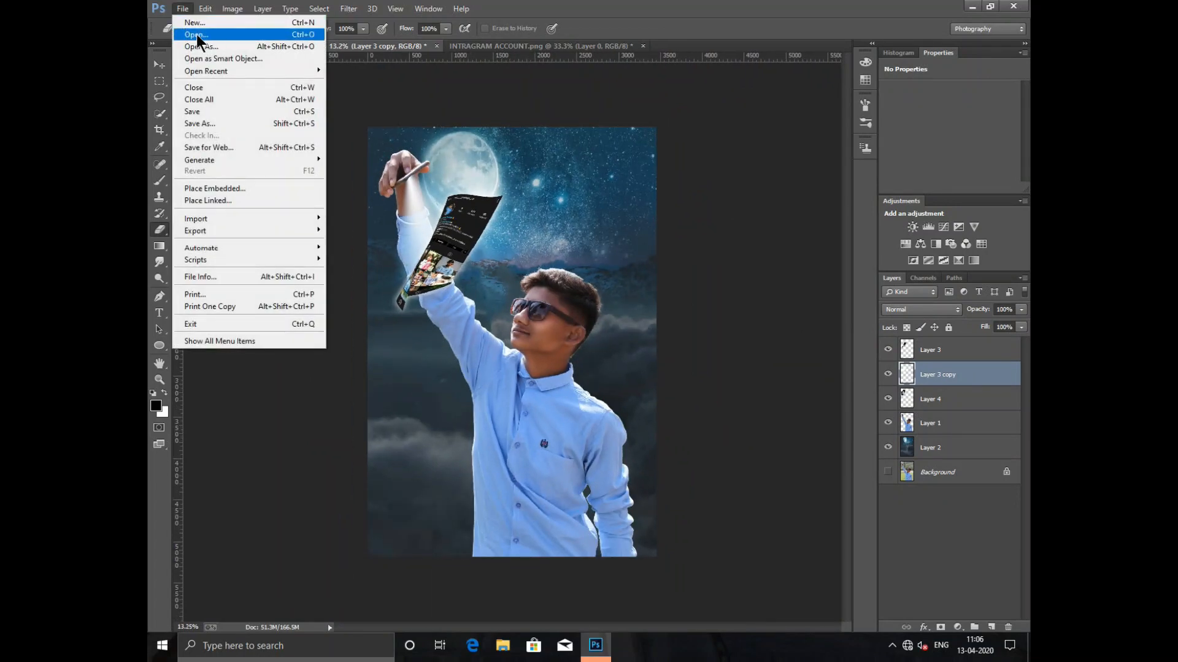
{"action": "left_click", "coordinate": [196, 36]}
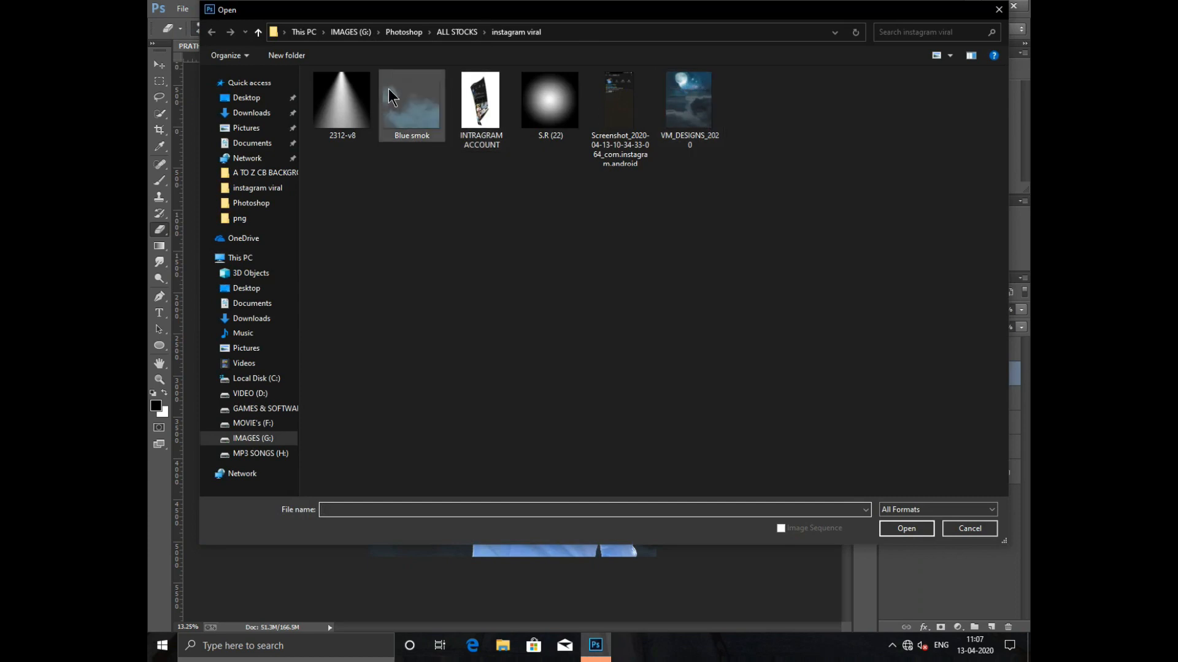
{"action": "double_click", "coordinate": [394, 99]}
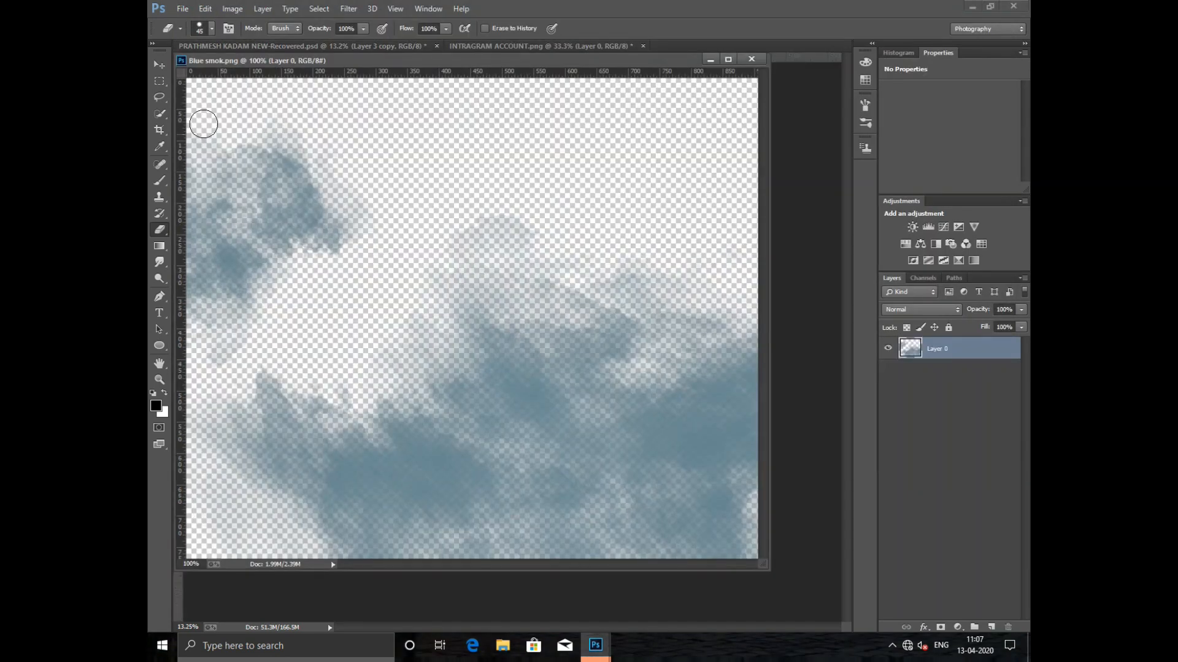
{"action": "left_click", "coordinate": [159, 64]}
{"action": "left_click_drag", "start_coordinate": [616, 320], "coordinate": [795, 466]}
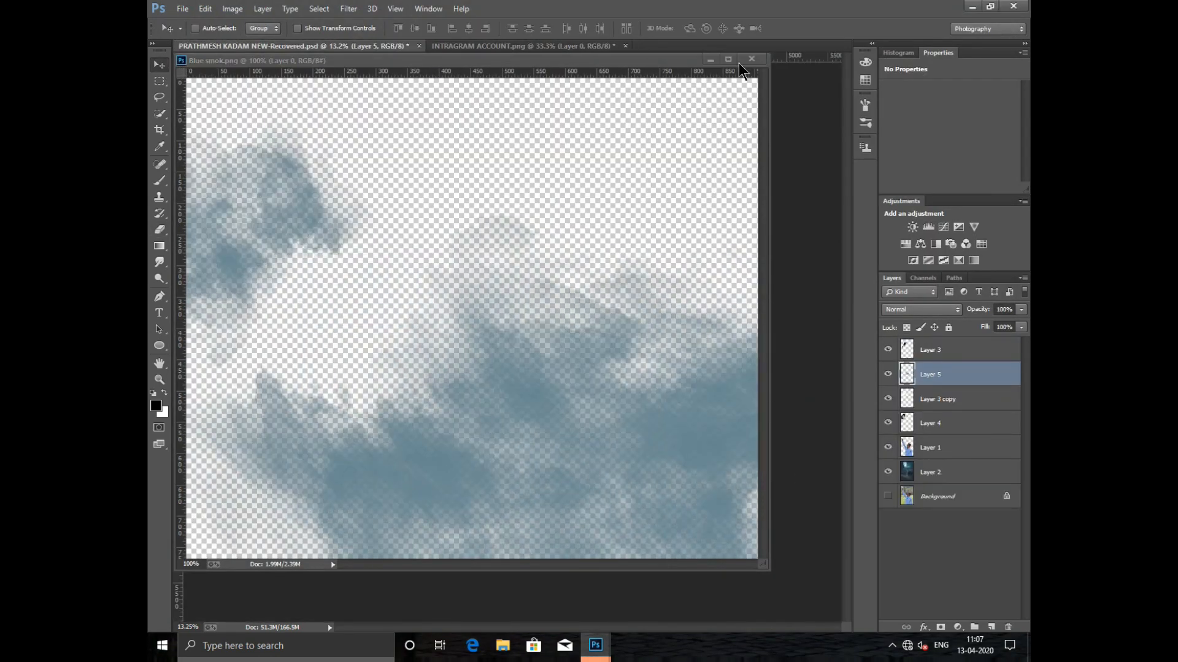
{"action": "left_click", "coordinate": [751, 59]}
Enlarge the smoke layer to 407% with linked proportions and position it across the lower part of the photo
{"action": "left_click_drag", "start_coordinate": [516, 363], "coordinate": [512, 482]}
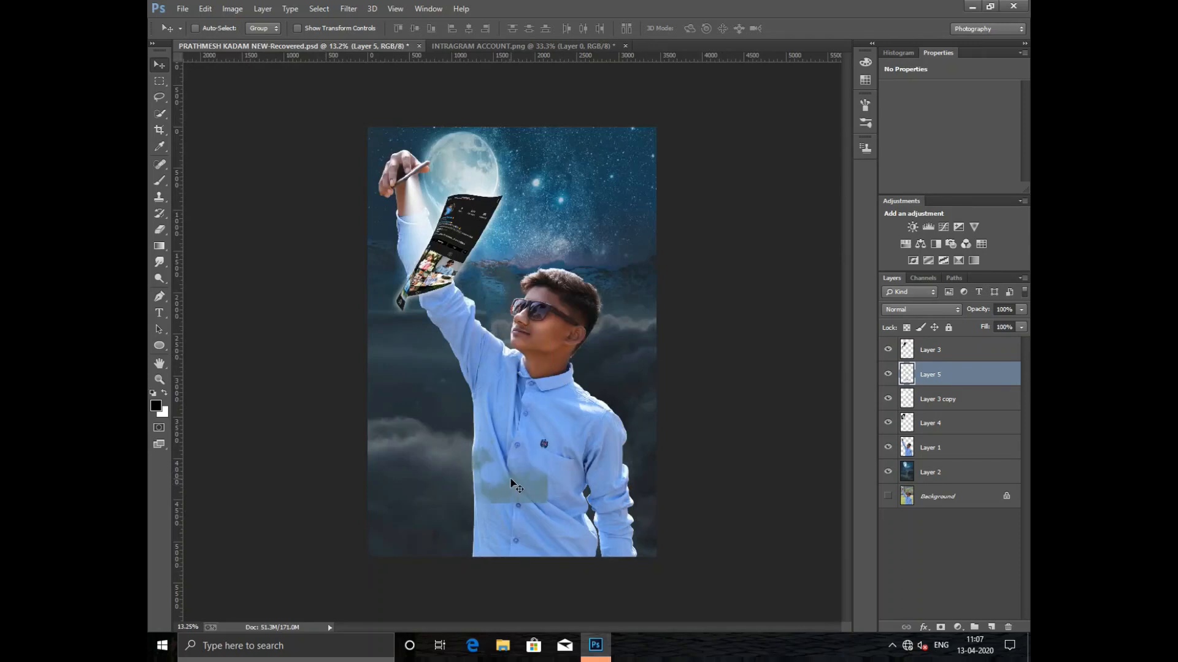
{"action": "key", "text": "ctrl+t"}
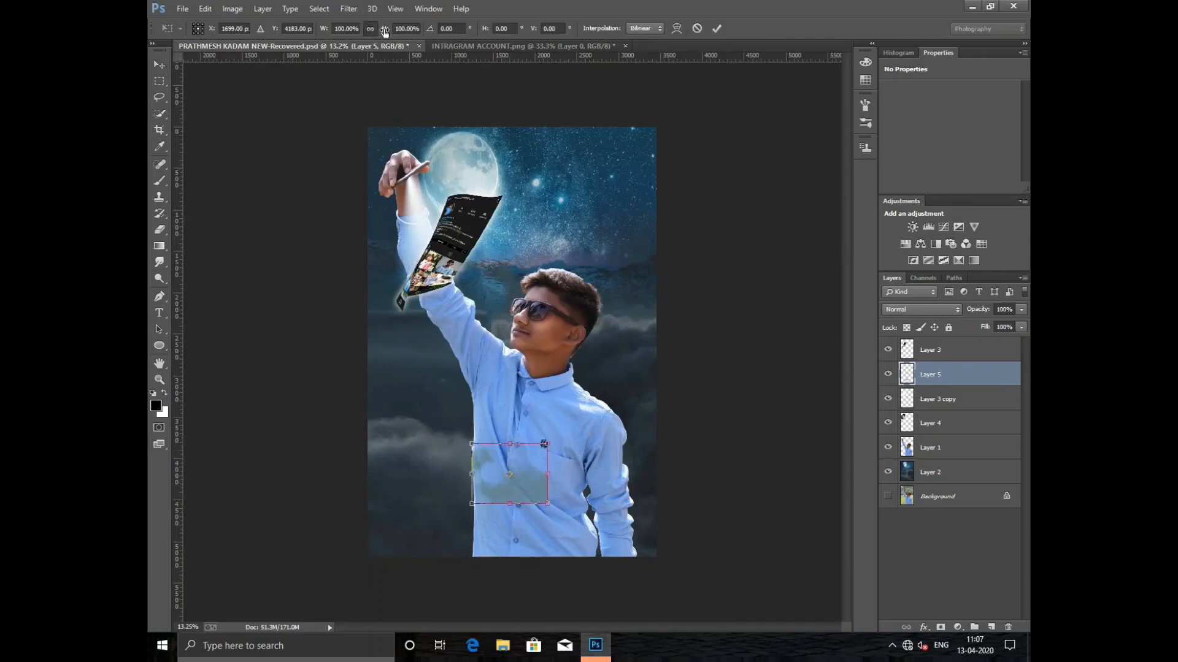
{"action": "left_click_drag", "start_coordinate": [384, 29], "coordinate": [430, 28]}
{"action": "left_click_drag", "start_coordinate": [535, 441], "coordinate": [535, 478]}
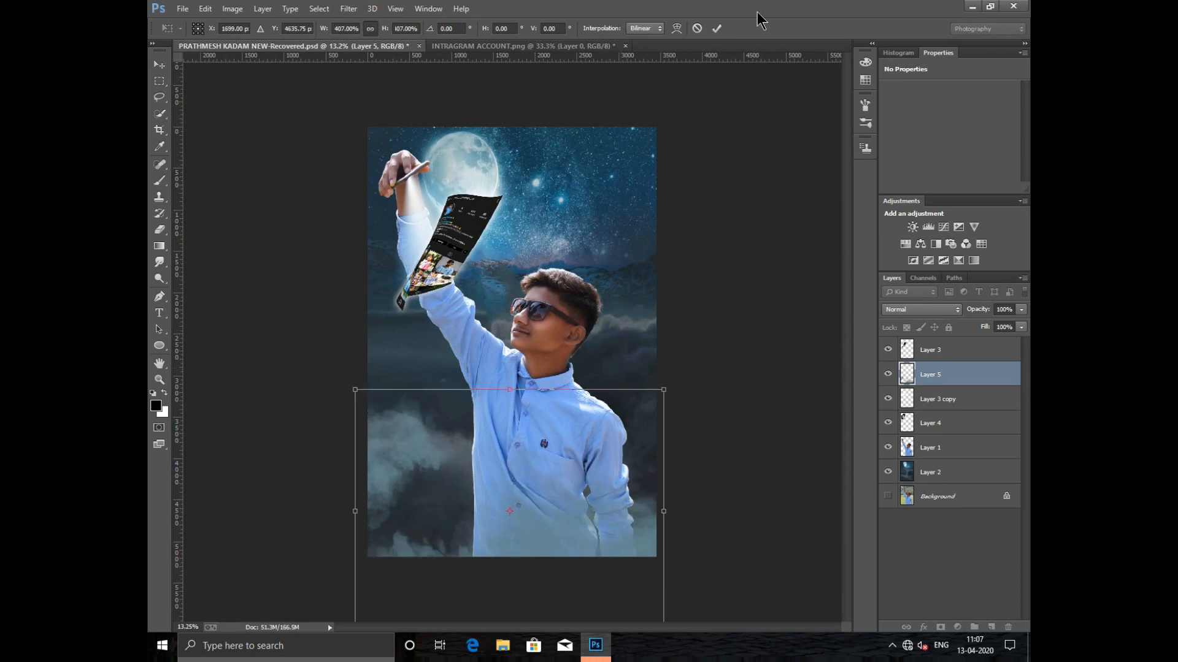
{"action": "left_click", "coordinate": [717, 28]}
{"action": "scroll", "coordinate": [525, 327], "scroll_direction": "down", "scroll_amount": 3}
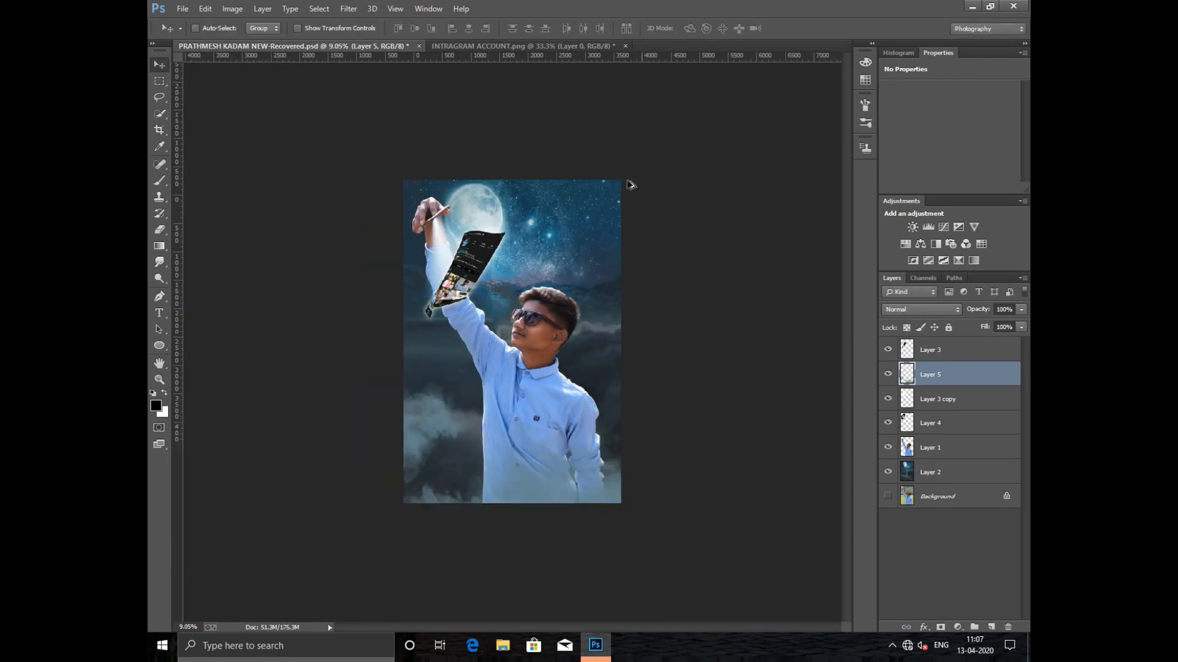
{"action": "scroll", "coordinate": [552, 313], "scroll_direction": "up", "scroll_amount": 5}
{"action": "scroll", "coordinate": [558, 314], "scroll_direction": "up", "scroll_amount": 4}
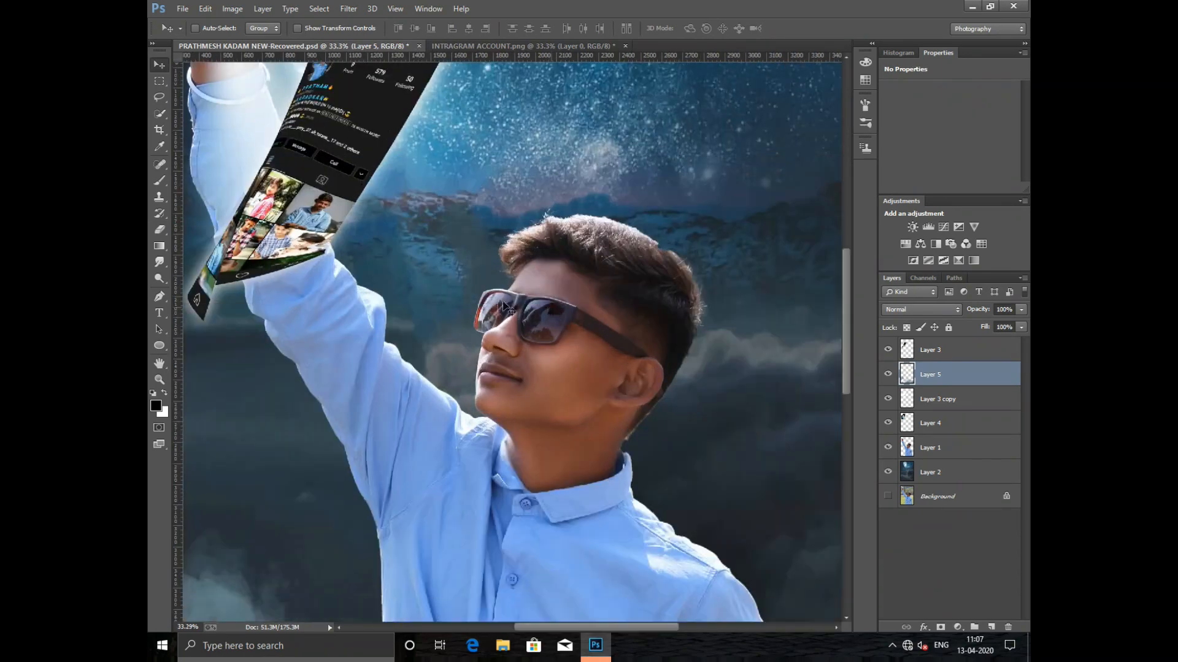
{"action": "scroll", "coordinate": [531, 319], "scroll_direction": "up", "scroll_amount": 1}
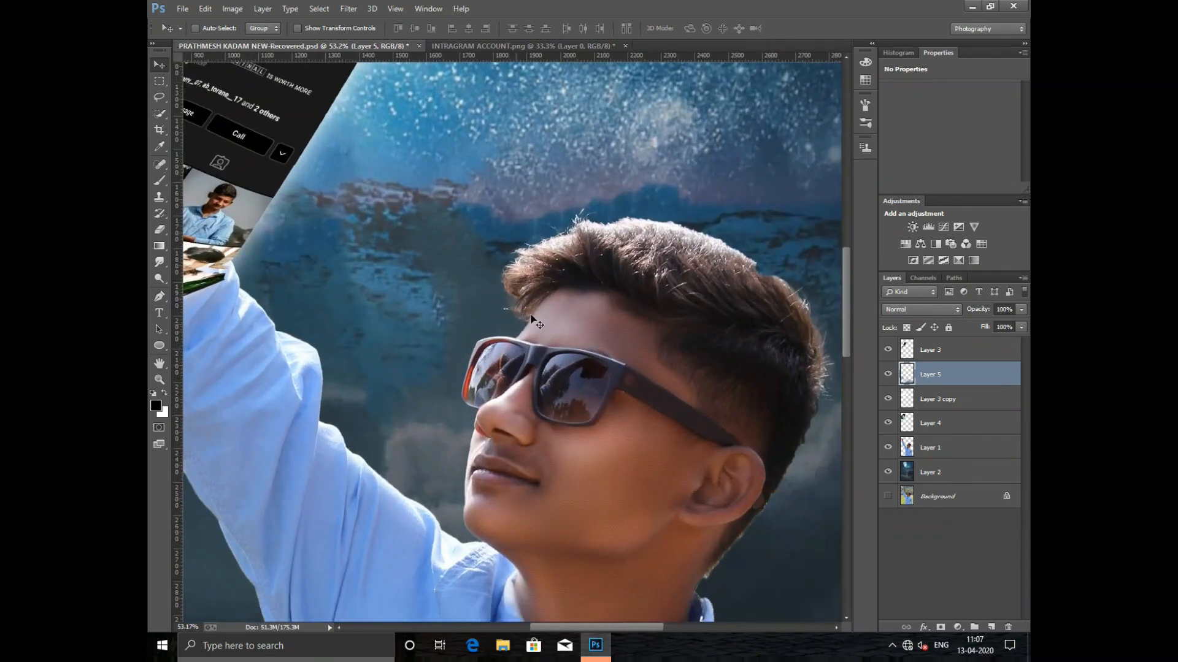
{"action": "scroll", "coordinate": [570, 299], "scroll_direction": "down", "scroll_amount": 3}
{"action": "scroll", "coordinate": [547, 250], "scroll_direction": "up", "scroll_amount": 1}
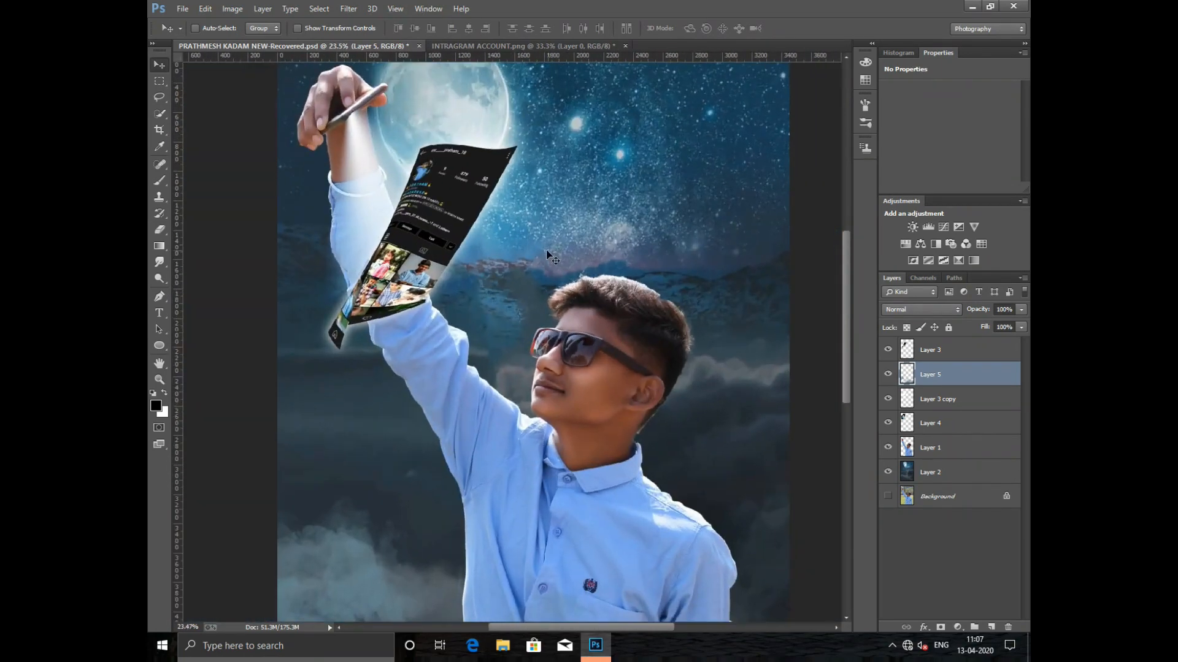
Duplicate the curled profile layer and move the copy over the man's face so its photo grid covers the sunglasses
{"action": "scroll", "coordinate": [434, 199], "scroll_direction": "up", "scroll_amount": 2}
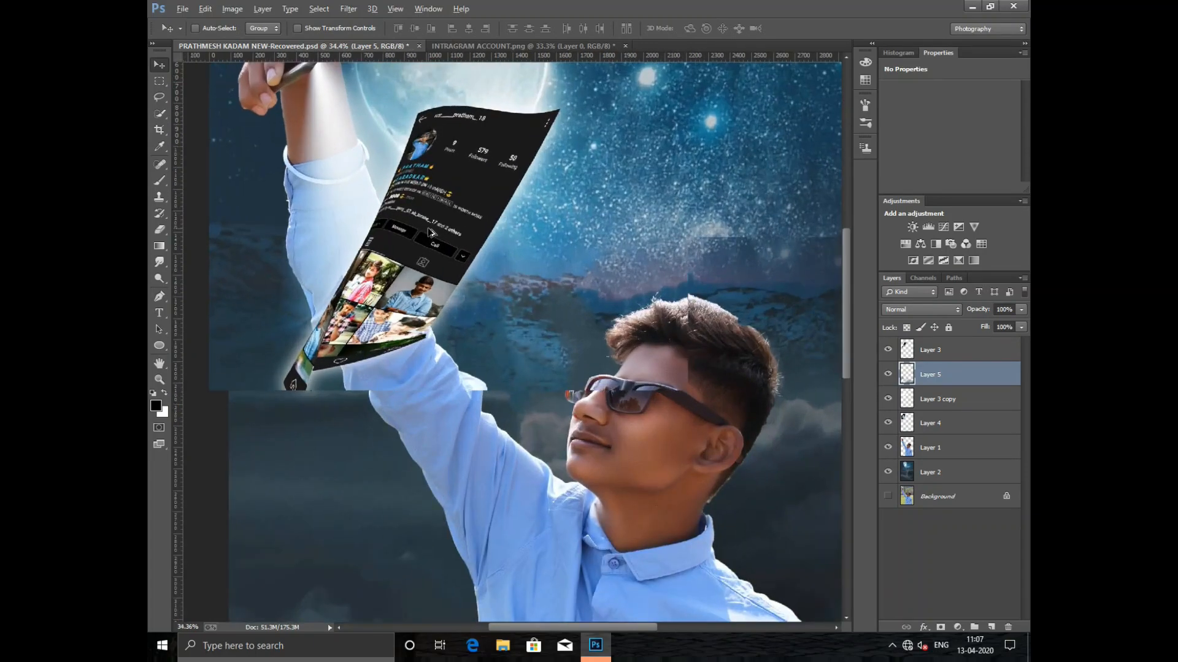
{"action": "left_click", "coordinate": [933, 355]}
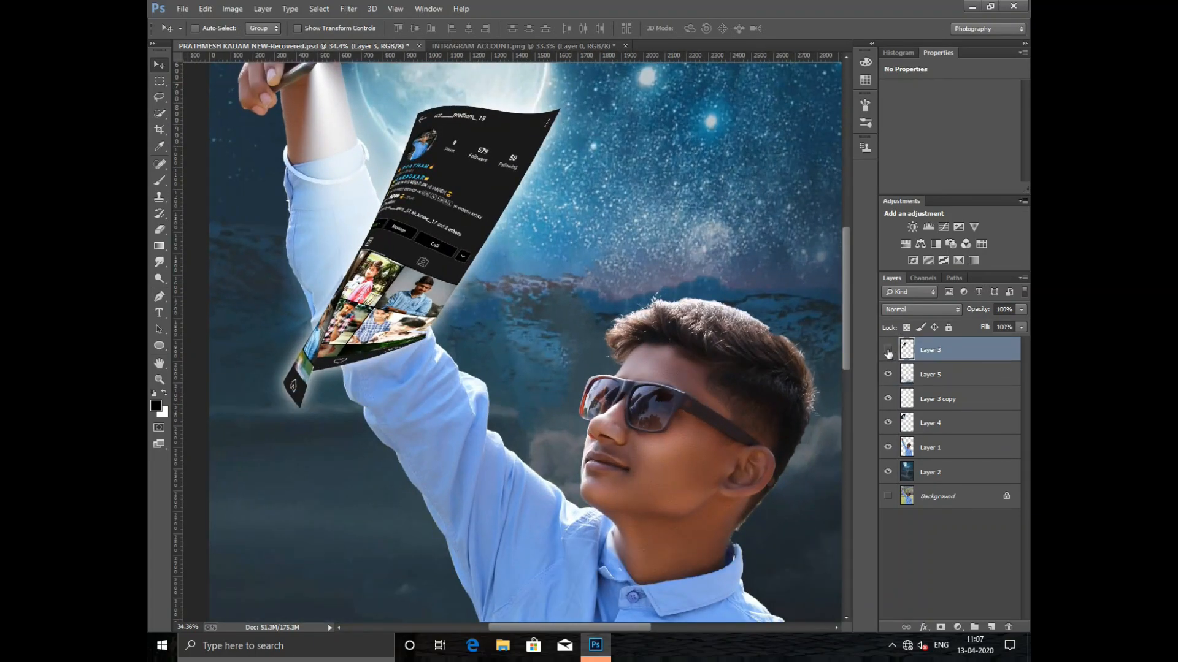
{"action": "left_click", "coordinate": [887, 349]}
{"action": "left_click", "coordinate": [888, 350]}
{"action": "left_click_drag", "start_coordinate": [970, 354], "coordinate": [991, 626]}
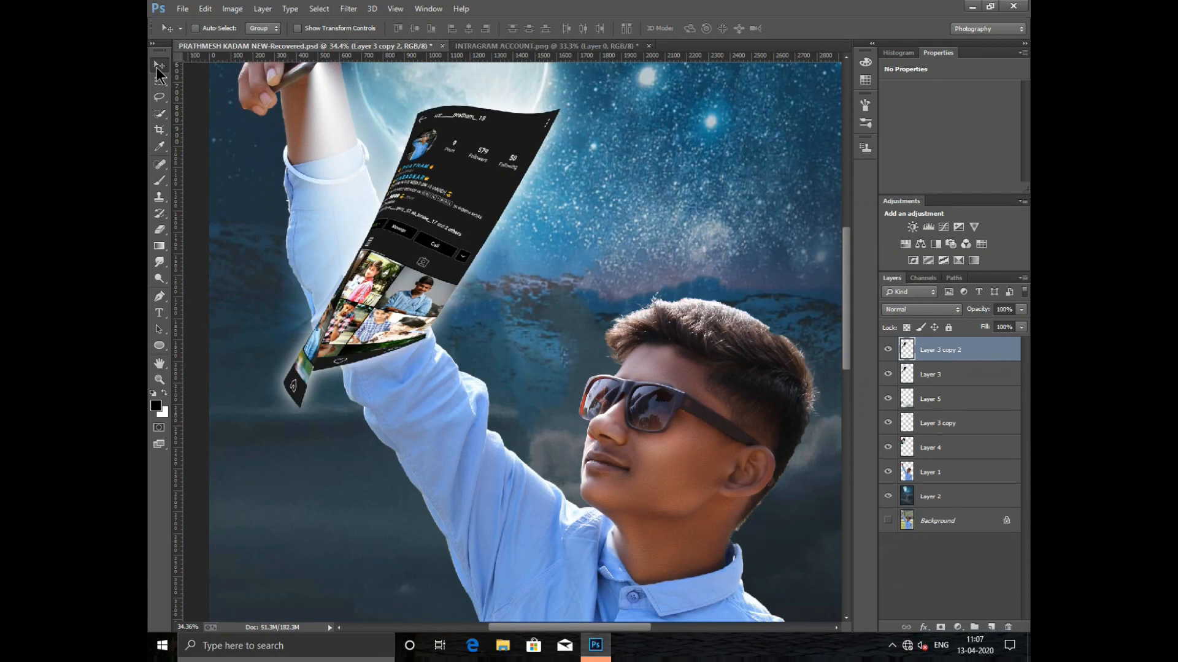
{"action": "left_click_drag", "start_coordinate": [478, 160], "coordinate": [681, 341]}
{"action": "scroll", "coordinate": [681, 341], "scroll_direction": "up", "scroll_amount": 3}
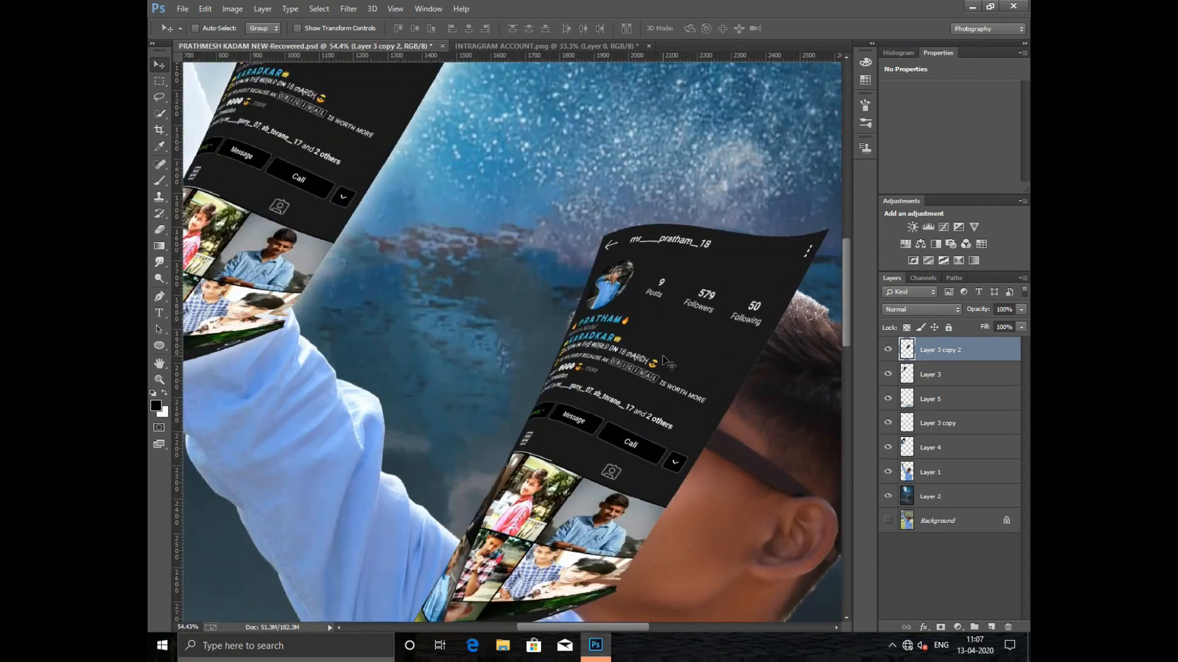
{"action": "left_click_drag", "start_coordinate": [694, 281], "coordinate": [713, 315]}
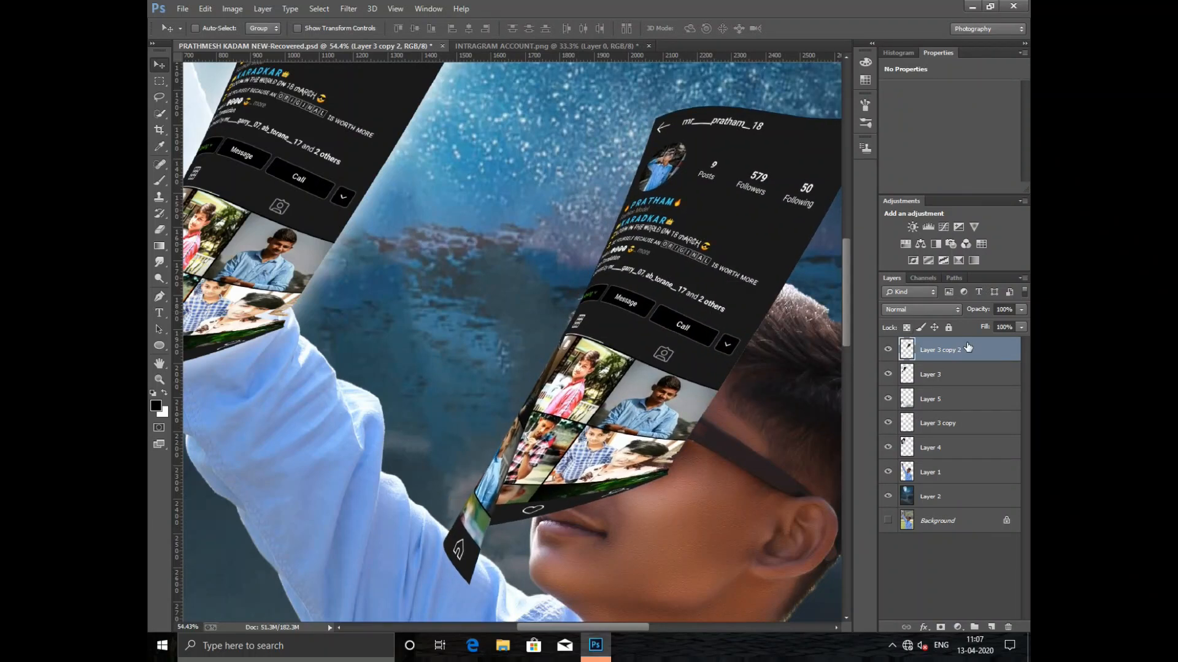
Lower the profile copy's opacity to 17% and add a layer mask to it
{"action": "key", "text": "1"}
{"action": "key", "text": "7"}
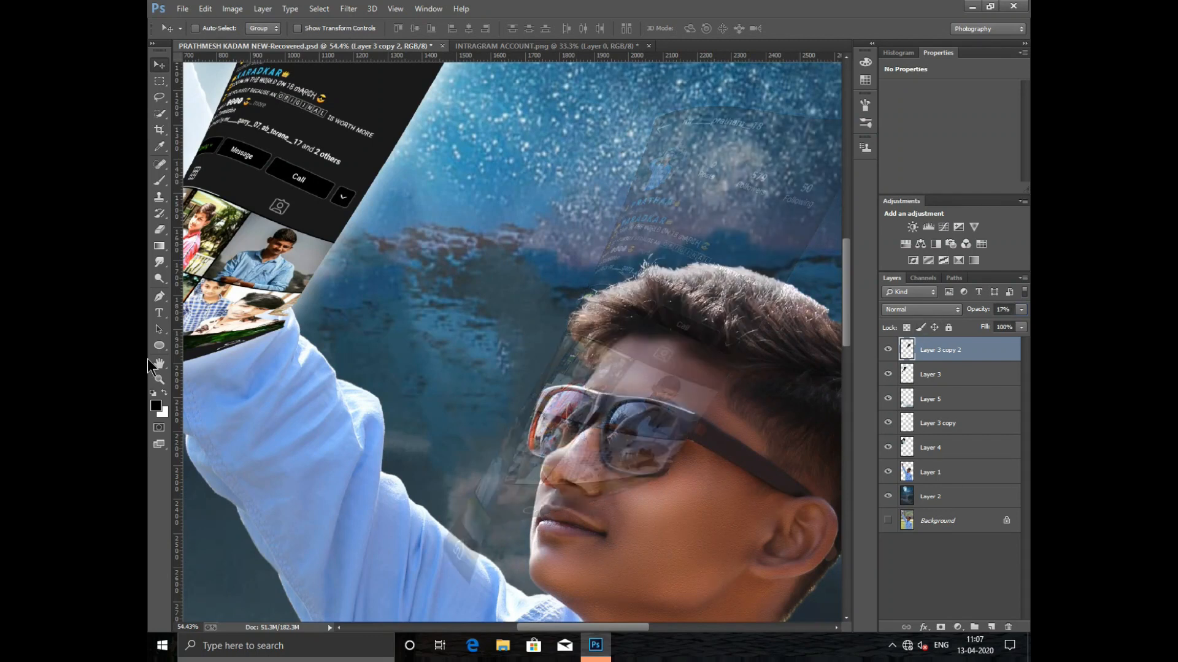
{"action": "left_click", "coordinate": [165, 229]}
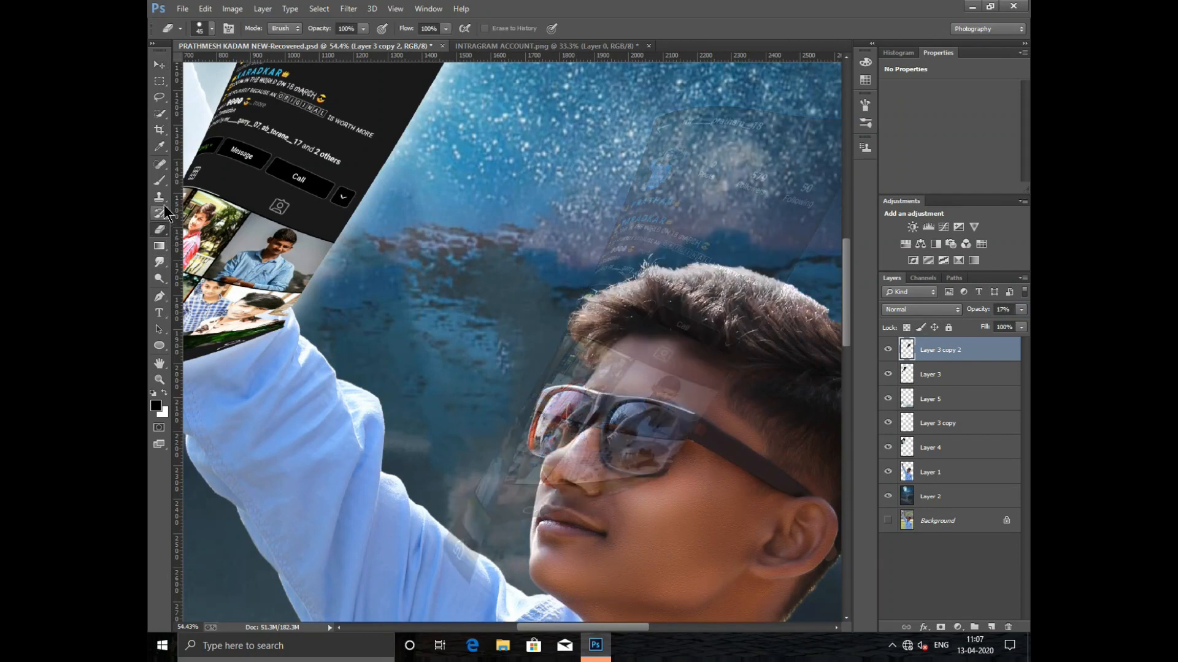
{"action": "left_click", "coordinate": [160, 181]}
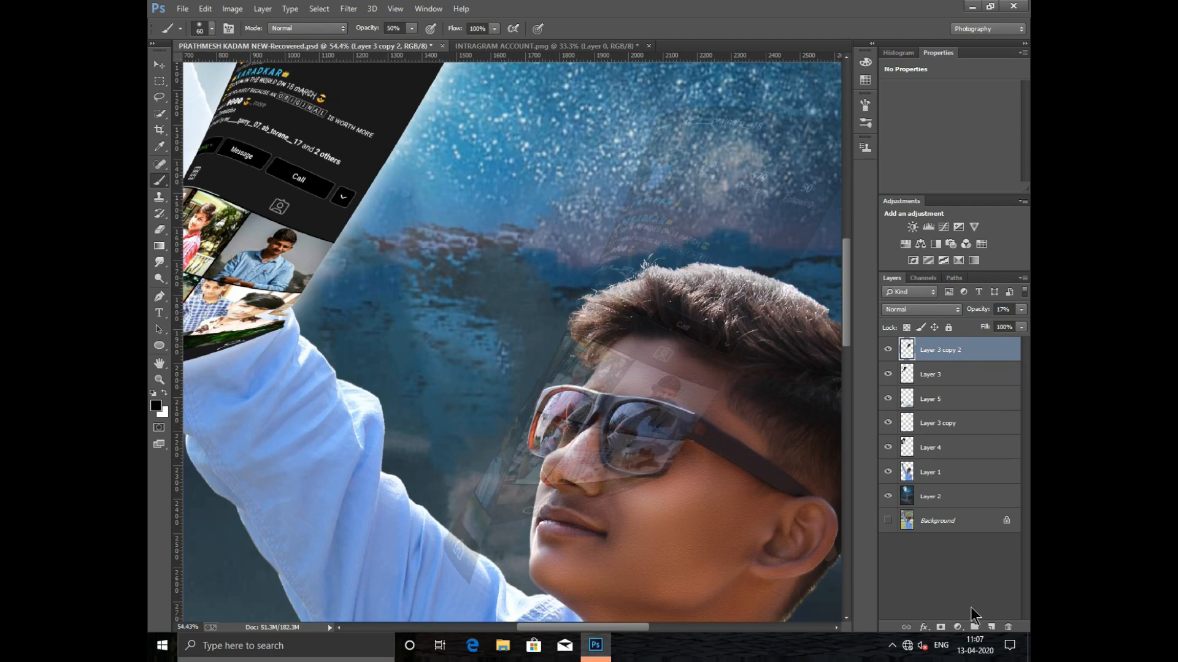
{"action": "left_click", "coordinate": [940, 627]}
{"action": "scroll", "coordinate": [691, 406], "scroll_direction": "down", "scroll_amount": 3}
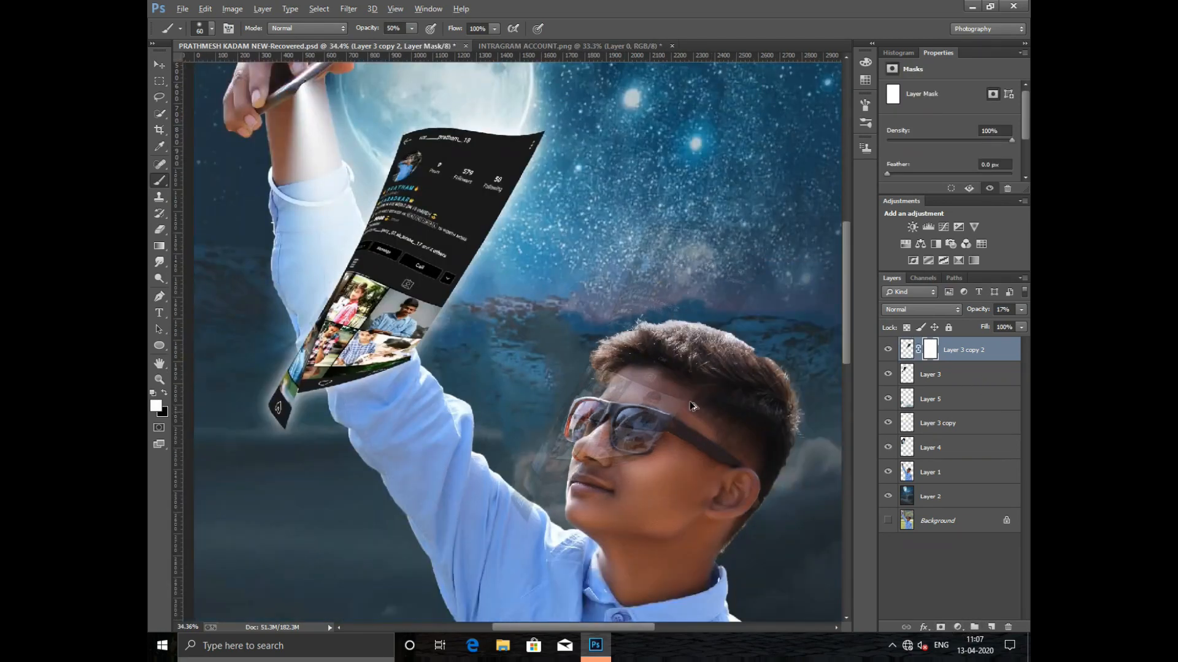
{"action": "scroll", "coordinate": [691, 406], "scroll_direction": "up", "scroll_amount": 2}
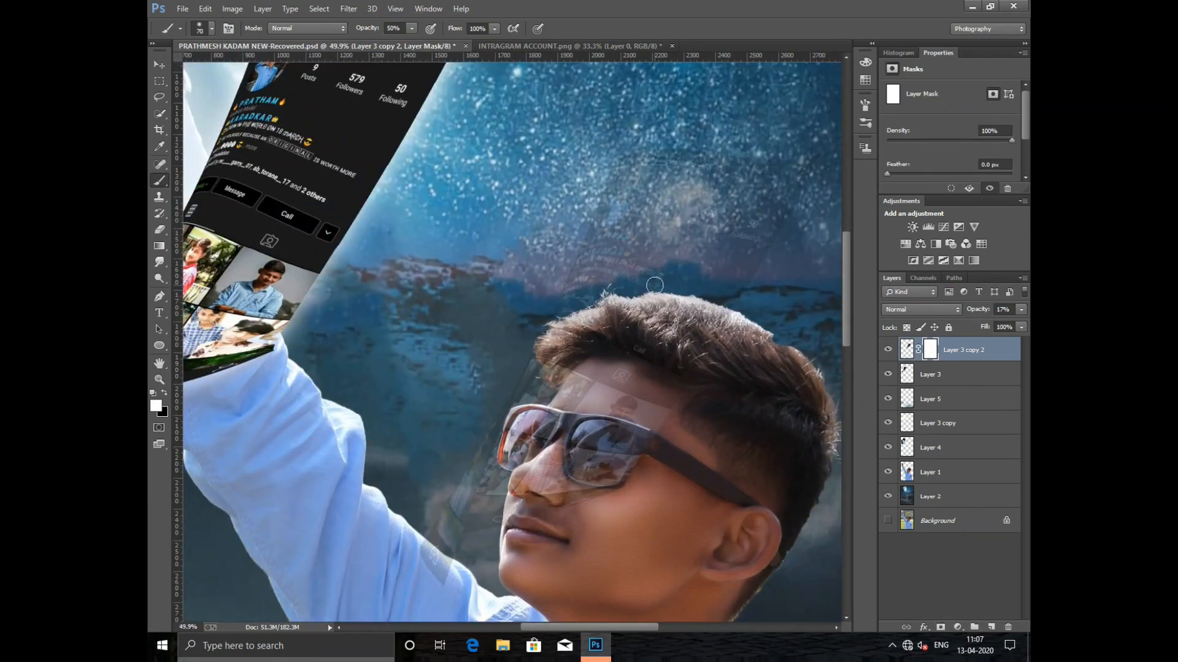
Set the brush to 200 px at 100% opacity and raise the profile copy's opacity to 87%
{"action": "key", "text": "bracketright"}
{"action": "key", "text": "bracketright"}
{"action": "key", "text": "bracketright"}
{"action": "key", "text": "bracketright"}
{"action": "key", "text": "bracketright"}
{"action": "key", "text": "bracketright"}
{"action": "key", "text": "bracketright"}
{"action": "left_click_drag", "start_coordinate": [987, 312], "coordinate": [988, 309]}
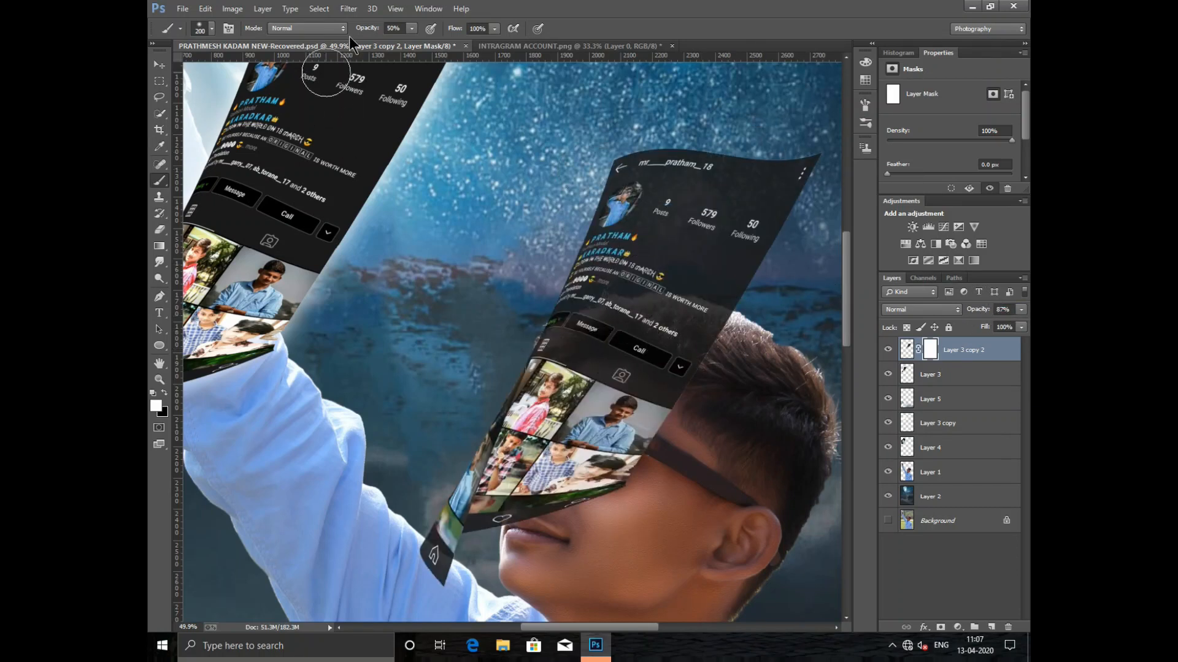
{"action": "left_click", "coordinate": [393, 28]}
{"action": "type", "text": "100"}
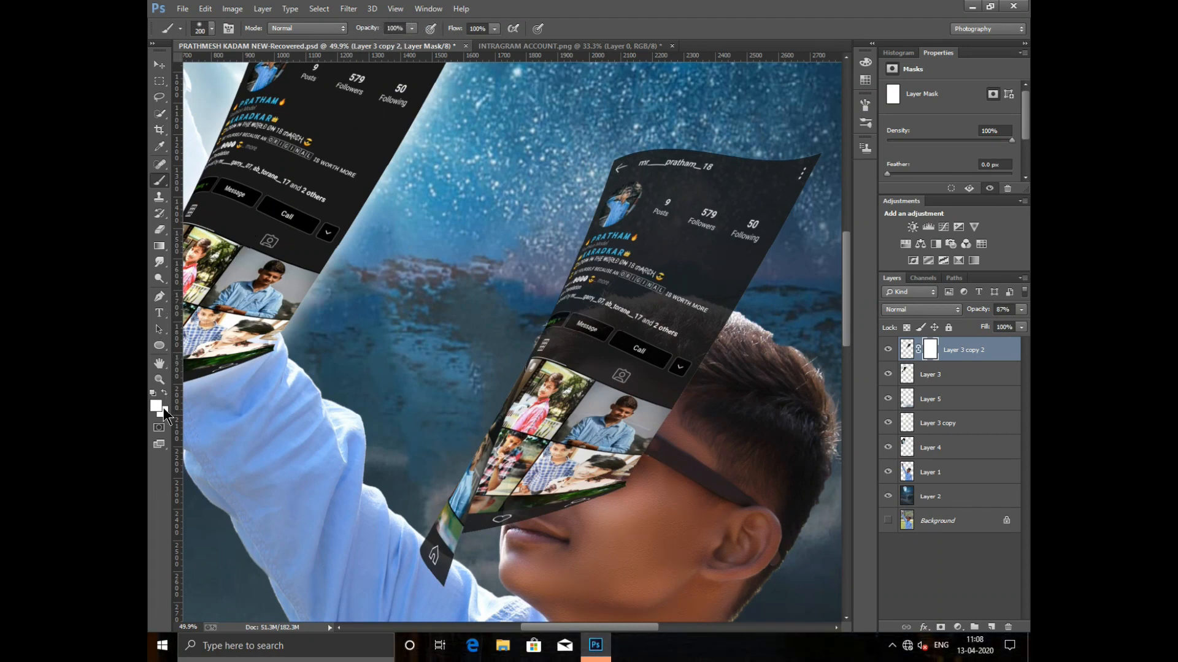
Paint black on the mask to hide the profile copy around the sunglasses, over the hair, sky, forehead and arm
{"action": "mouse_move", "coordinate": [570, 184]}
{"action": "left_mouse_down"}
{"action": "mouse_move", "coordinate": [828, 161]}
{"action": "mouse_move", "coordinate": [606, 164]}
{"action": "mouse_move", "coordinate": [500, 221]}
{"action": "mouse_move", "coordinate": [735, 233]}
{"action": "mouse_move", "coordinate": [785, 136]}
{"action": "mouse_move", "coordinate": [838, 192]}
{"action": "mouse_move", "coordinate": [693, 227]}
{"action": "mouse_move", "coordinate": [741, 285]}
{"action": "mouse_move", "coordinate": [724, 329]}
{"action": "mouse_move", "coordinate": [771, 281]}
{"action": "mouse_move", "coordinate": [691, 257]}
{"action": "mouse_move", "coordinate": [664, 314]}
{"action": "mouse_move", "coordinate": [562, 332]}
{"action": "mouse_move", "coordinate": [667, 373]}
{"action": "mouse_move", "coordinate": [657, 345]}
{"action": "mouse_move", "coordinate": [624, 396]}
{"action": "mouse_move", "coordinate": [498, 359]}
{"action": "mouse_move", "coordinate": [636, 383]}
{"action": "mouse_move", "coordinate": [665, 368]}
{"action": "mouse_move", "coordinate": [630, 323]}
{"action": "left_mouse_up"}
{"action": "scroll", "coordinate": [629, 323], "scroll_direction": "up", "scroll_amount": 2}
{"action": "mouse_move", "coordinate": [319, 479]}
{"action": "left_mouse_down"}
{"action": "mouse_move", "coordinate": [368, 571]}
{"action": "mouse_move", "coordinate": [470, 551]}
{"action": "mouse_move", "coordinate": [392, 490]}
{"action": "mouse_move", "coordinate": [560, 521]}
{"action": "mouse_move", "coordinate": [484, 249]}
{"action": "mouse_move", "coordinate": [474, 282]}
{"action": "mouse_move", "coordinate": [610, 460]}
{"action": "mouse_move", "coordinate": [757, 481]}
{"action": "left_mouse_up"}
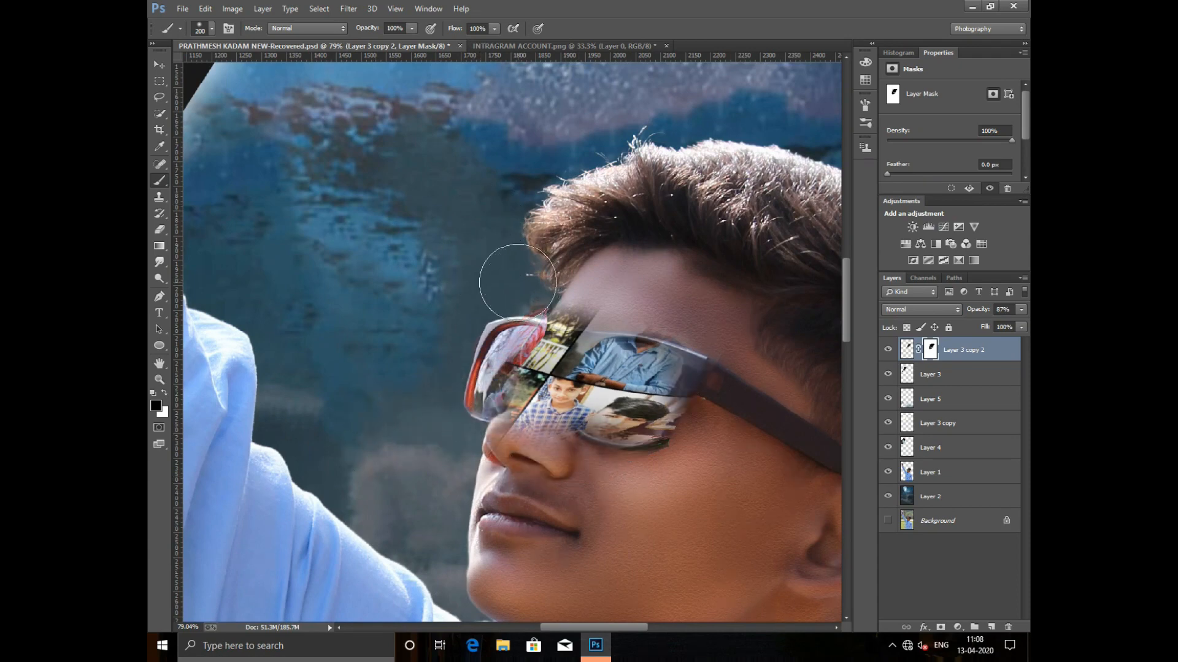
{"action": "scroll", "coordinate": [627, 325], "scroll_direction": "up", "scroll_amount": 5}
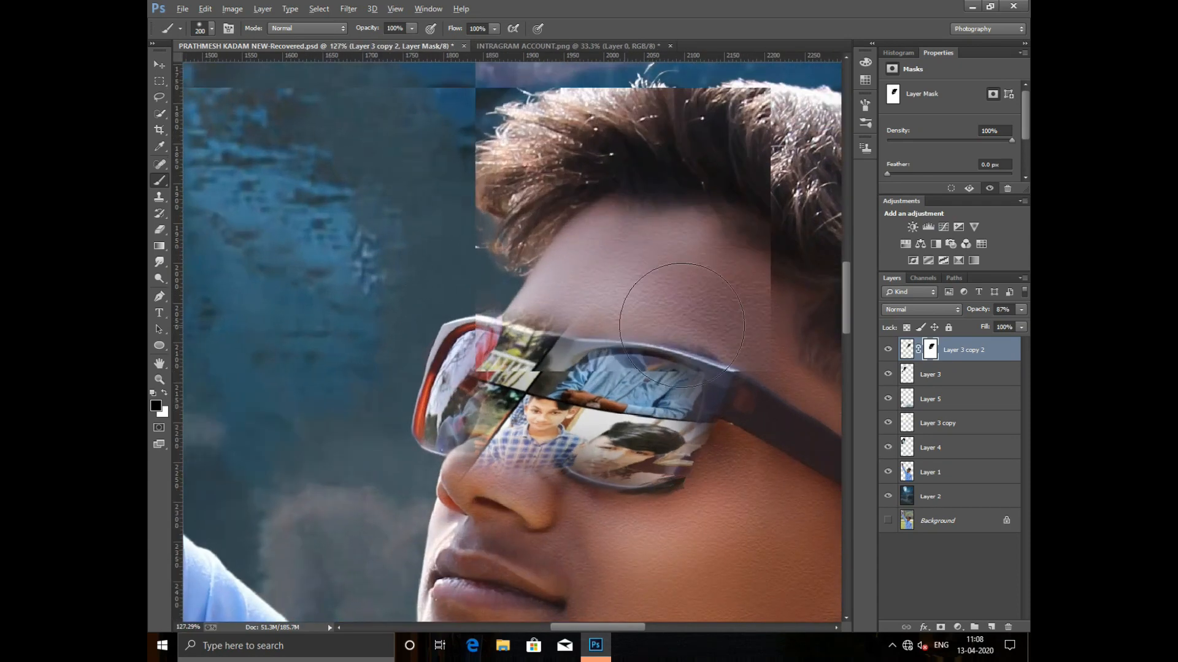
Set the profile copy's opacity to 11% and mask out its remains over the nose, skin and glasses frame with a smaller brush
{"action": "left_click_drag", "start_coordinate": [984, 312], "coordinate": [958, 313]}
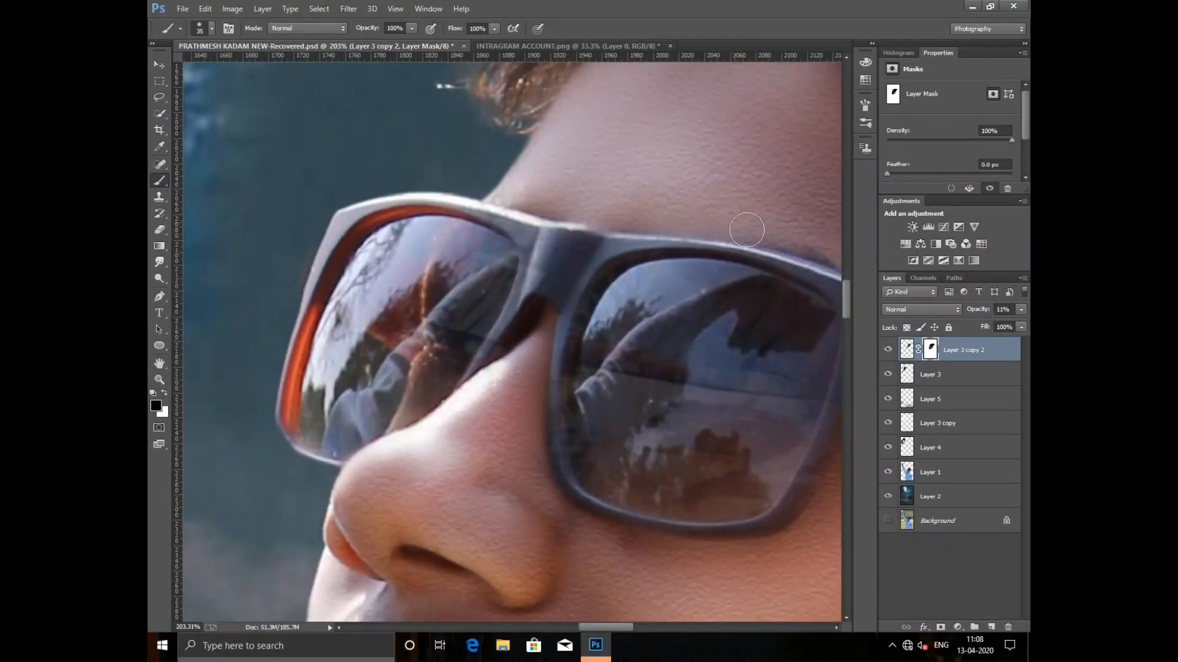
{"action": "scroll", "coordinate": [785, 228], "scroll_direction": "down", "scroll_amount": 3}
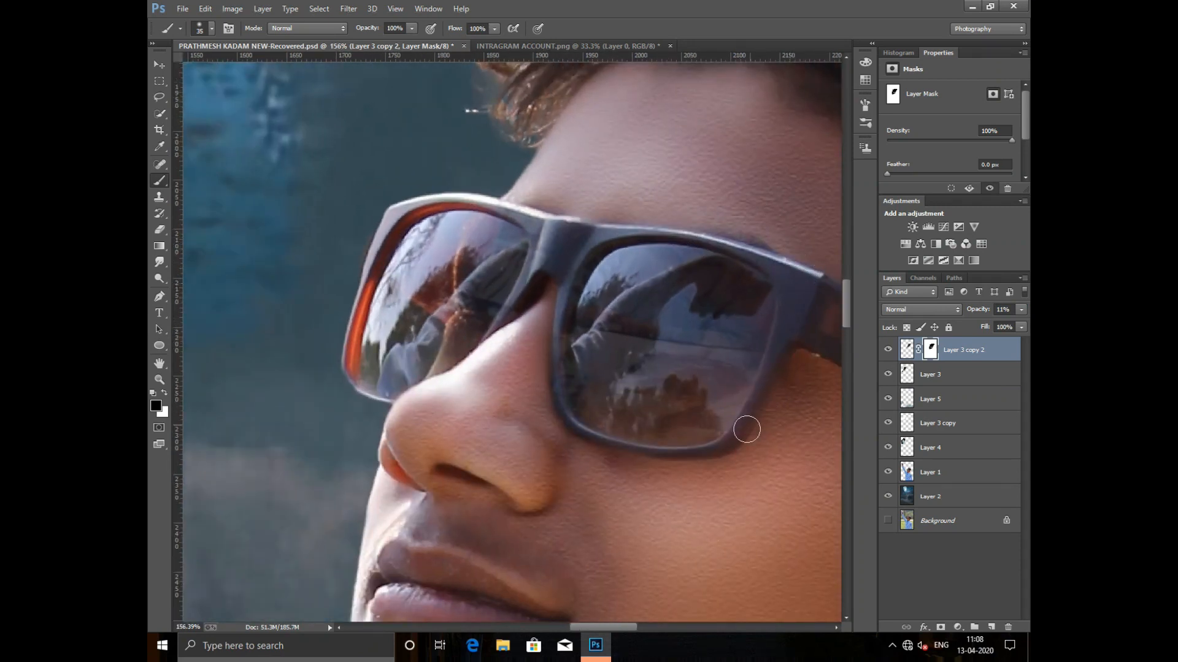
{"action": "scroll", "coordinate": [477, 388], "scroll_direction": "up", "scroll_amount": 2}
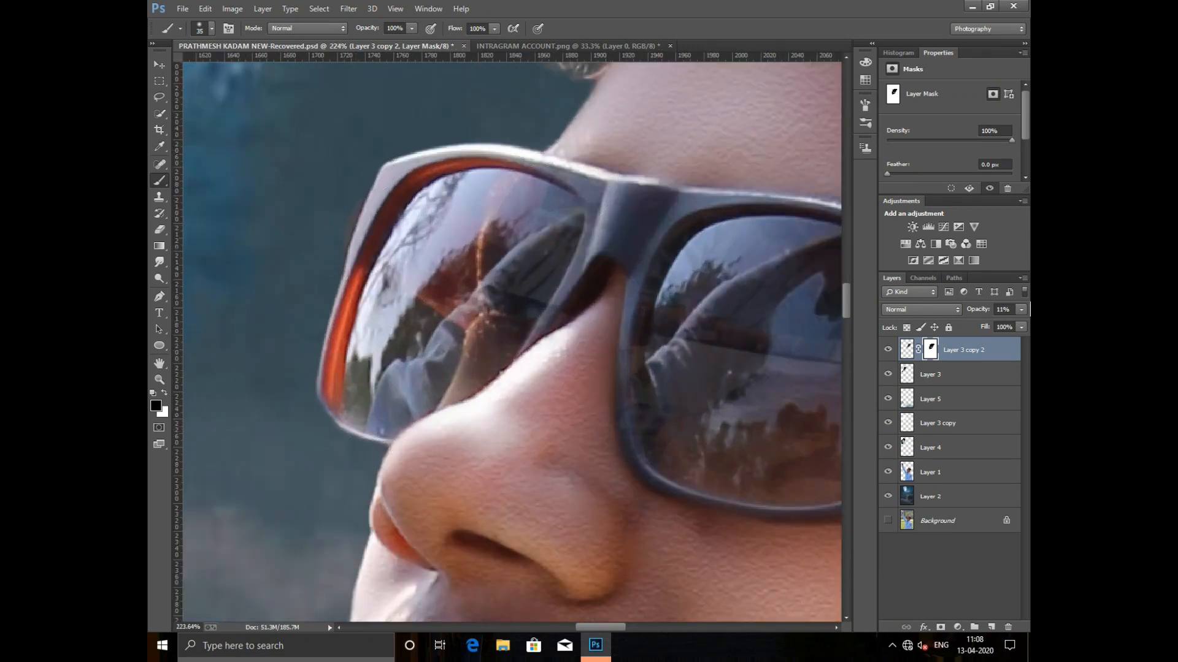
Raise the profile copy's opacity to 32% and refine its mask along the edges of both lenses
{"action": "left_click_drag", "start_coordinate": [977, 311], "coordinate": [990, 310]}
{"action": "scroll", "coordinate": [750, 271], "scroll_direction": "down", "scroll_amount": 4}
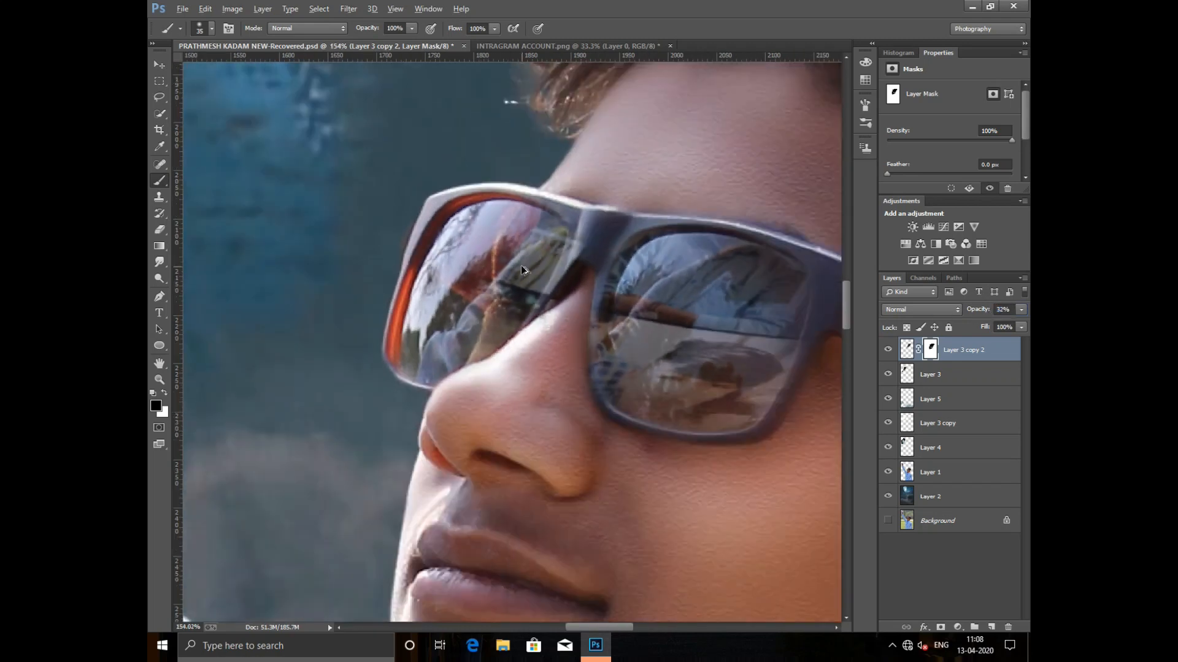
{"action": "scroll", "coordinate": [750, 272], "scroll_direction": "up", "scroll_amount": 4}
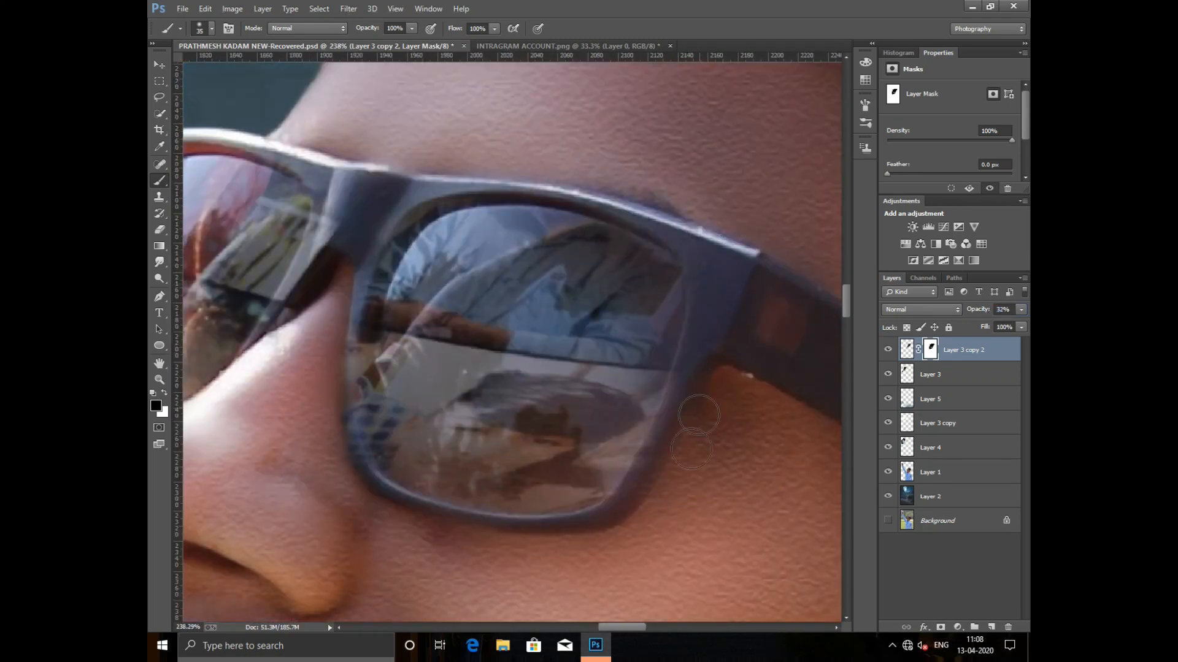
{"action": "scroll", "coordinate": [294, 423], "scroll_direction": "left", "scroll_amount": 1}
{"action": "scroll", "coordinate": [295, 423], "scroll_direction": "up", "scroll_amount": 1}
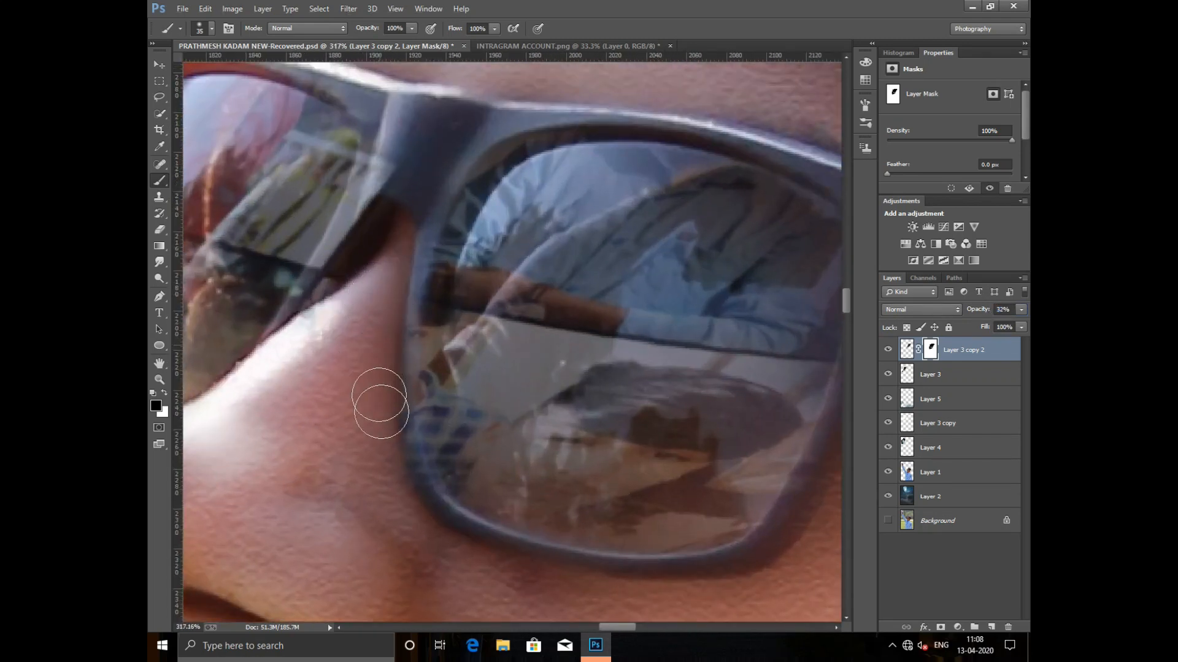
{"action": "scroll", "coordinate": [571, 346], "scroll_direction": "down", "scroll_amount": 2}
Check the lens reflection from afar and close up, and raise the profile copy's opacity to 41%
{"action": "scroll", "coordinate": [452, 336], "scroll_direction": "down", "scroll_amount": 6}
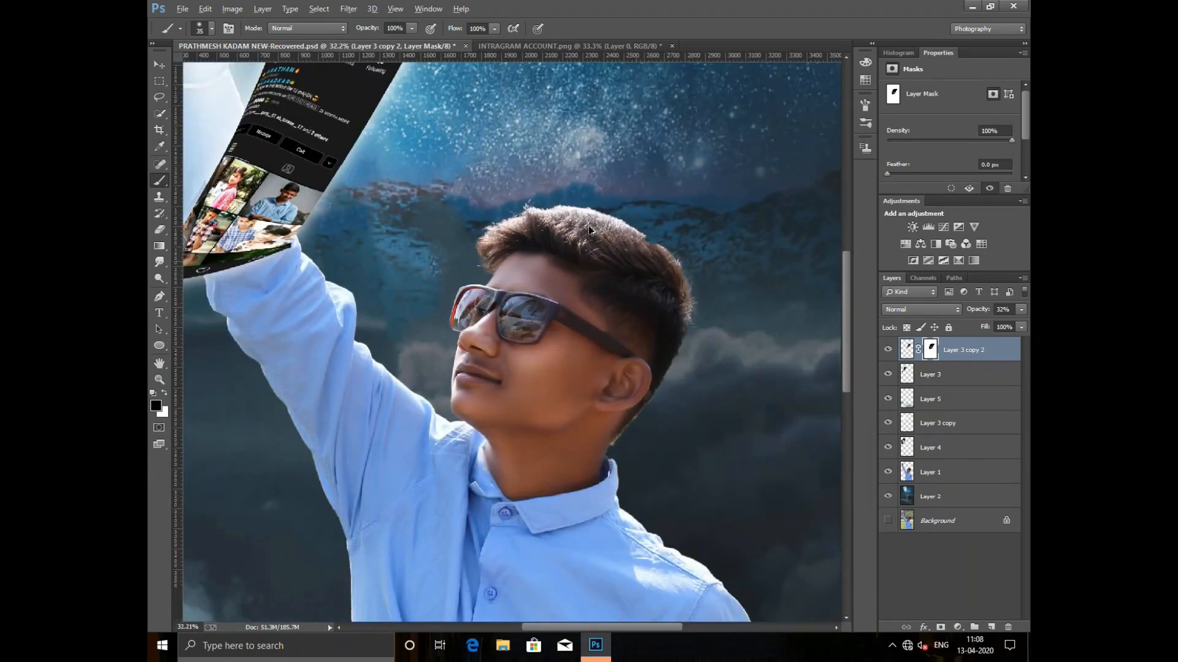
{"action": "scroll", "coordinate": [552, 314], "scroll_direction": "down", "scroll_amount": 1}
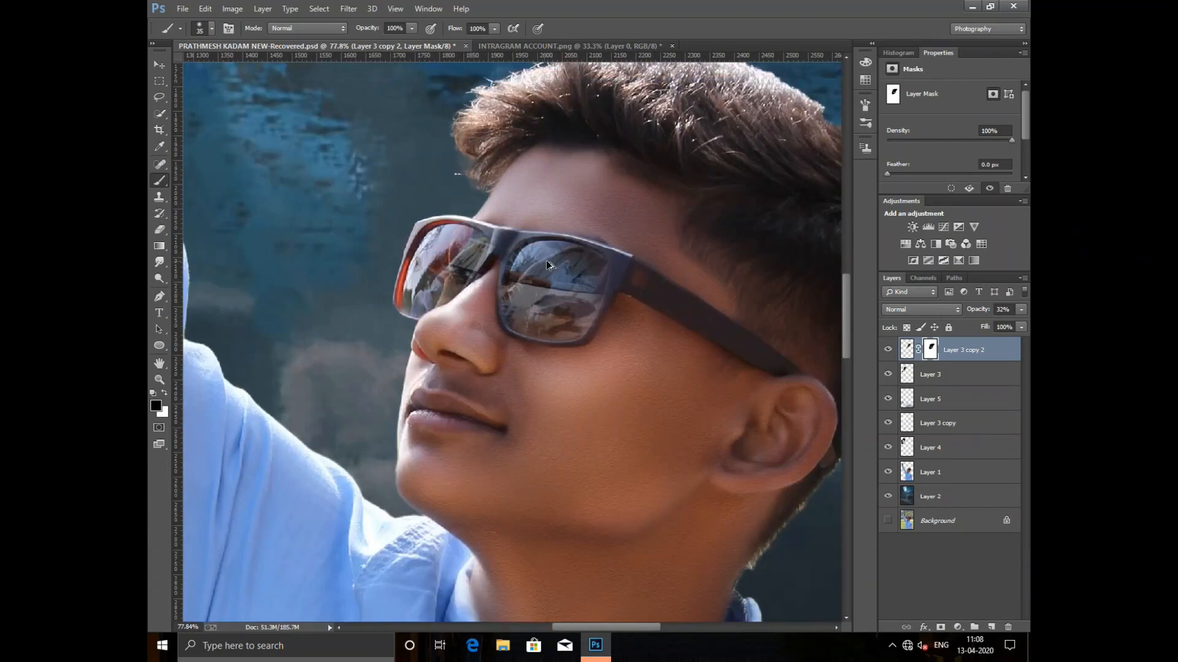
{"action": "scroll", "coordinate": [543, 263], "scroll_direction": "up", "scroll_amount": 4}
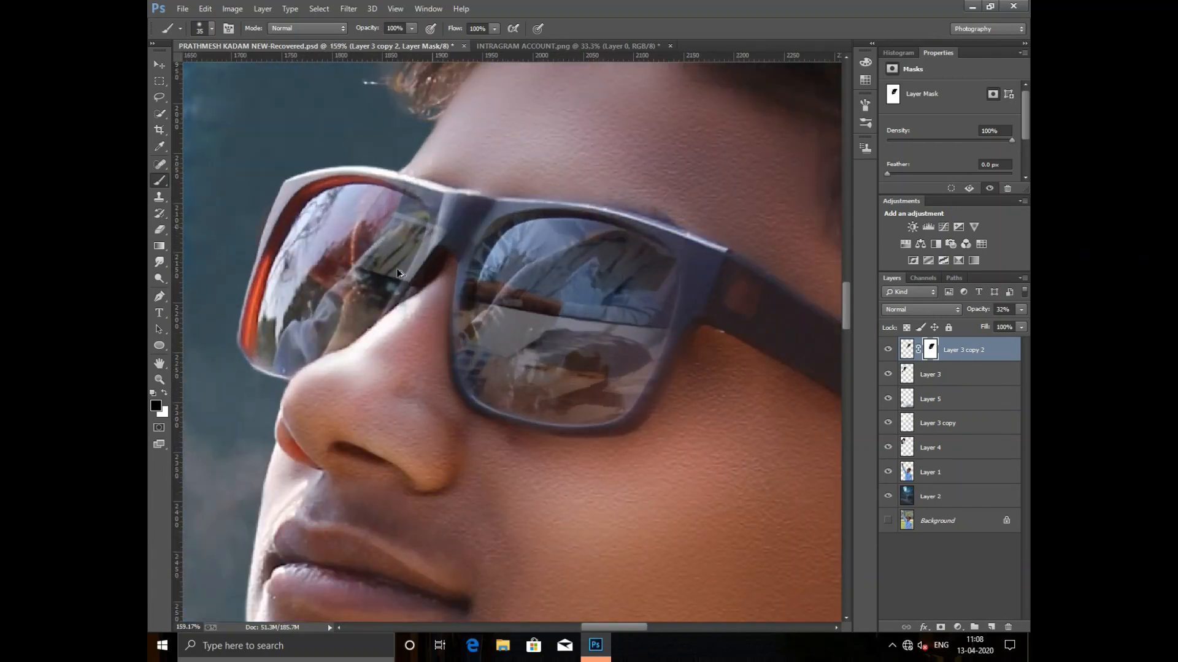
{"action": "scroll", "coordinate": [344, 331], "scroll_direction": "up", "scroll_amount": 2}
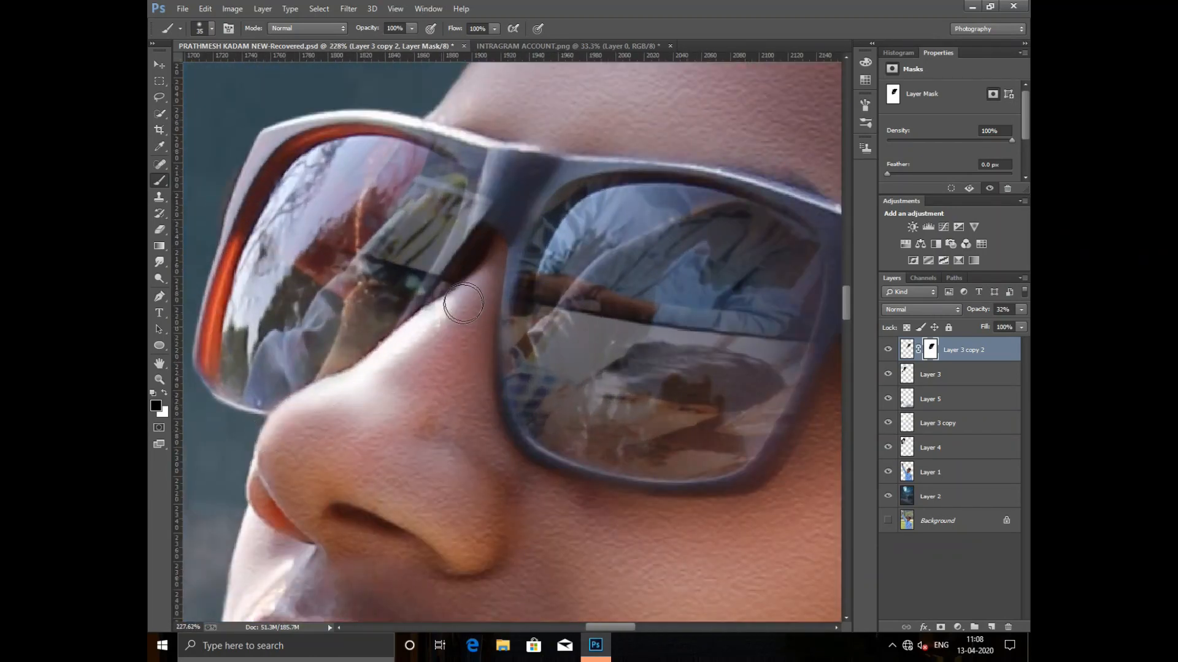
{"action": "scroll", "coordinate": [405, 106], "scroll_direction": "up", "scroll_amount": 1}
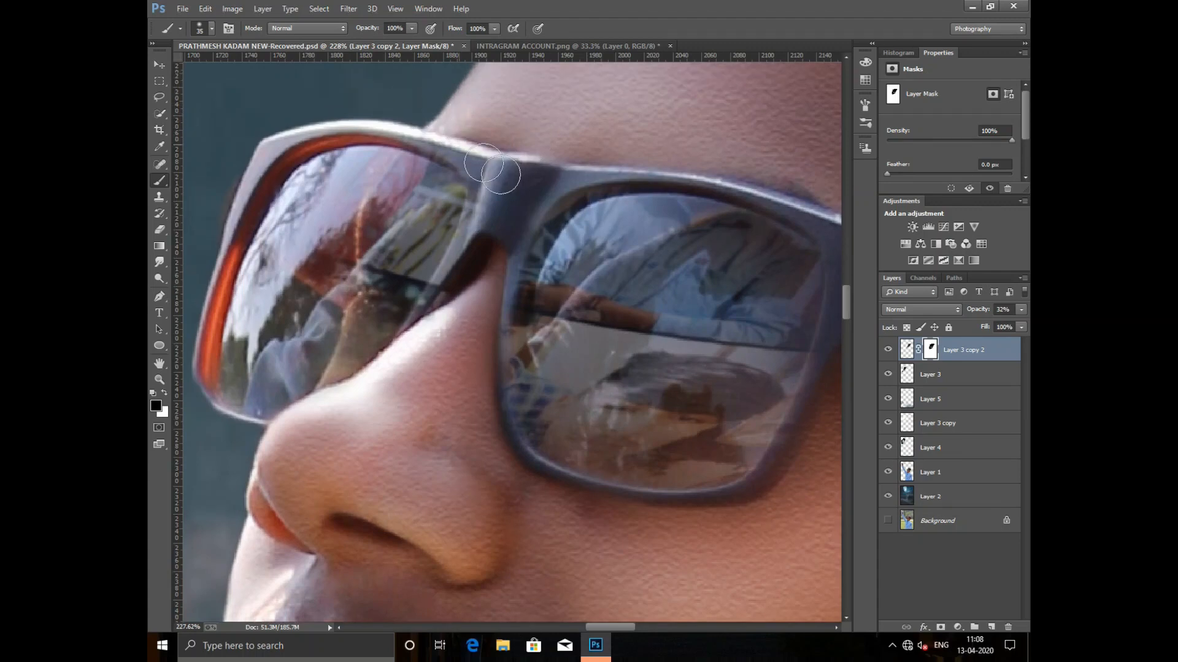
{"action": "scroll", "coordinate": [500, 171], "scroll_direction": "down", "scroll_amount": 2}
{"action": "scroll", "coordinate": [709, 244], "scroll_direction": "up", "scroll_amount": 1}
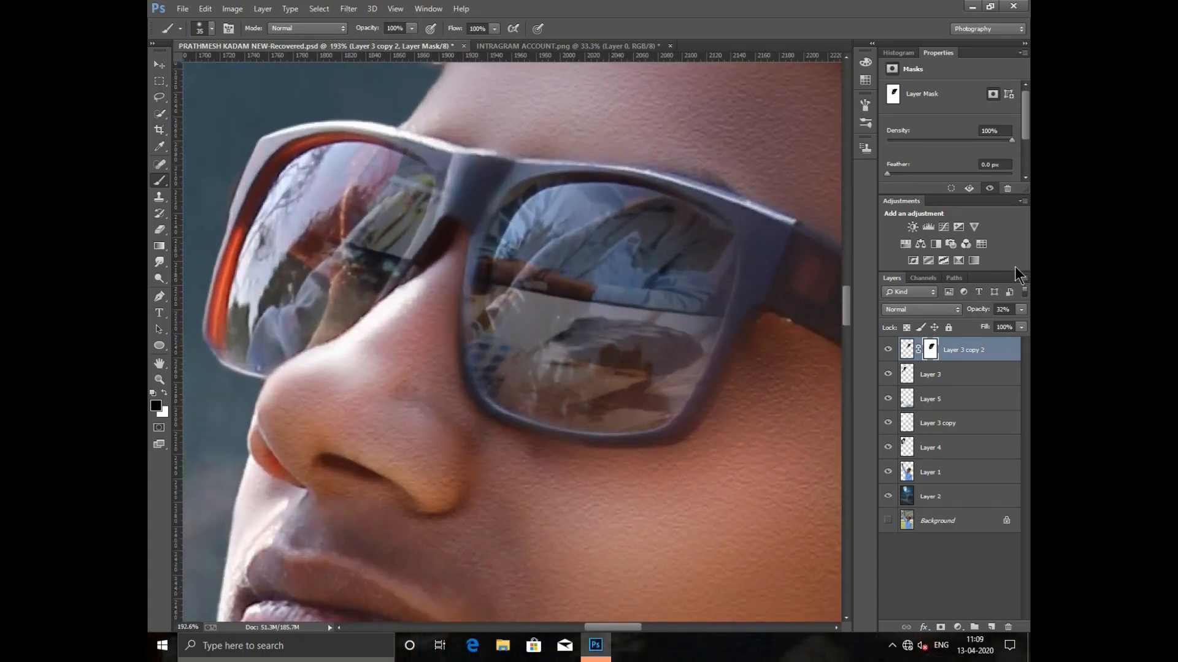
{"action": "left_click_drag", "start_coordinate": [970, 312], "coordinate": [975, 312]}
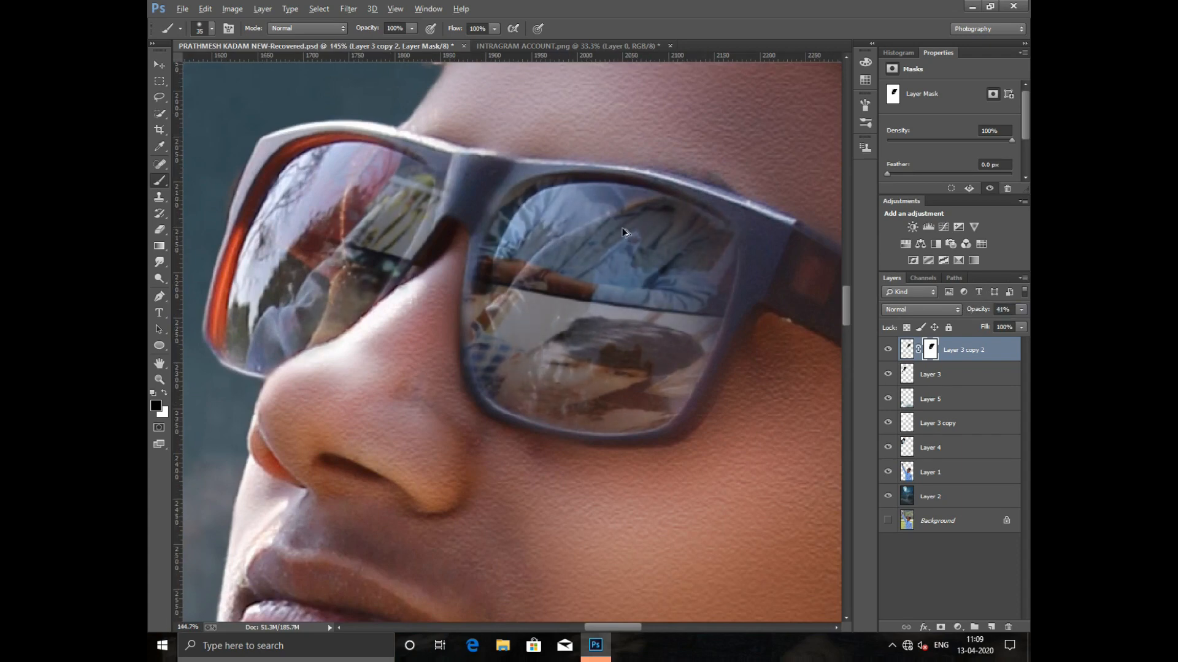
Compare the lens reflection in the whole composite and close up, and set the profile copy's opacity to 45%
{"action": "scroll", "coordinate": [528, 151], "scroll_direction": "down", "scroll_amount": 5}
{"action": "scroll", "coordinate": [529, 150], "scroll_direction": "down", "scroll_amount": 5}
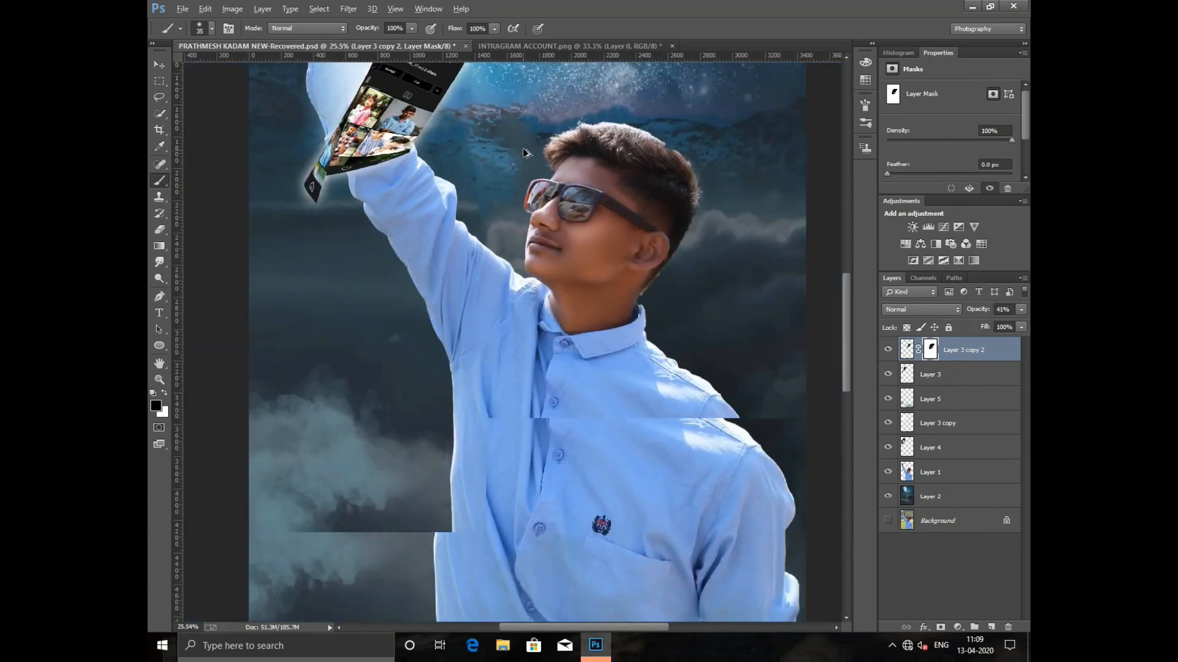
{"action": "scroll", "coordinate": [520, 354], "scroll_direction": "up", "scroll_amount": 2}
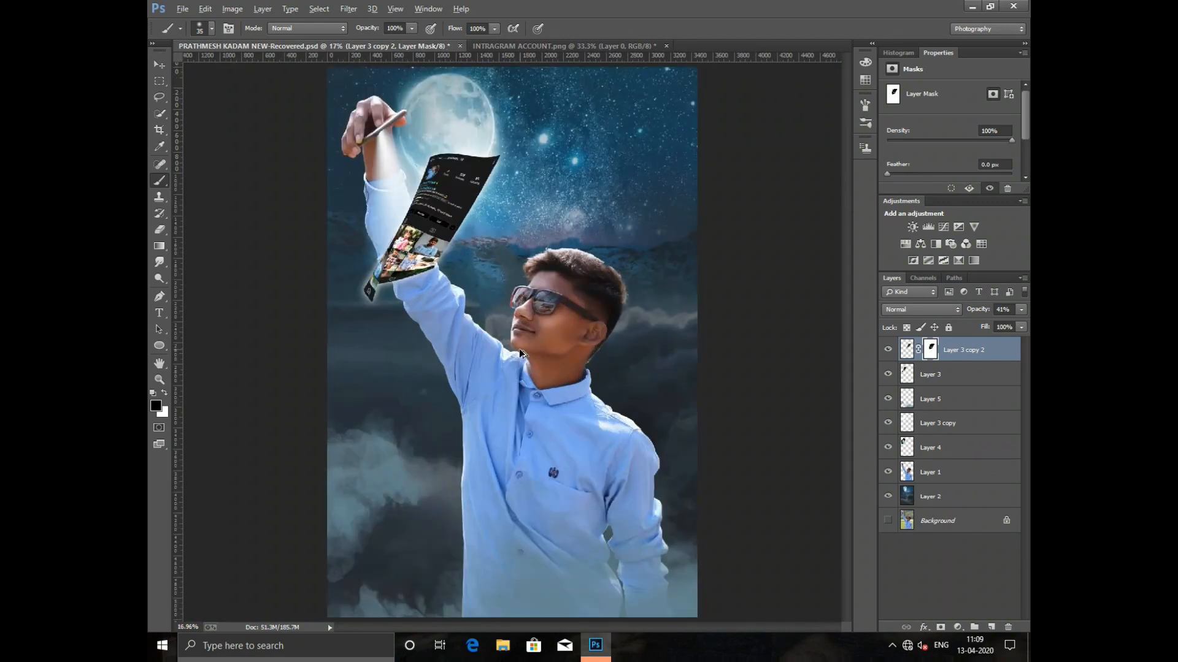
{"action": "scroll", "coordinate": [571, 305], "scroll_direction": "up", "scroll_amount": 3}
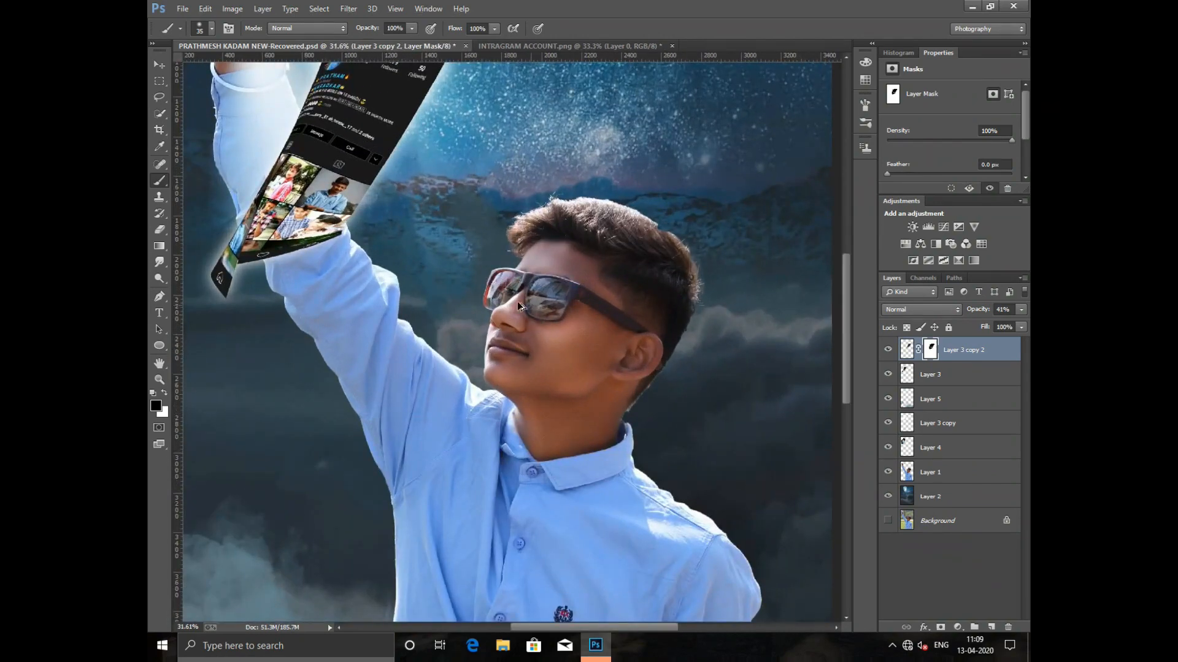
{"action": "scroll", "coordinate": [545, 301], "scroll_direction": "up", "scroll_amount": 2}
{"action": "scroll", "coordinate": [615, 269], "scroll_direction": "up", "scroll_amount": 2}
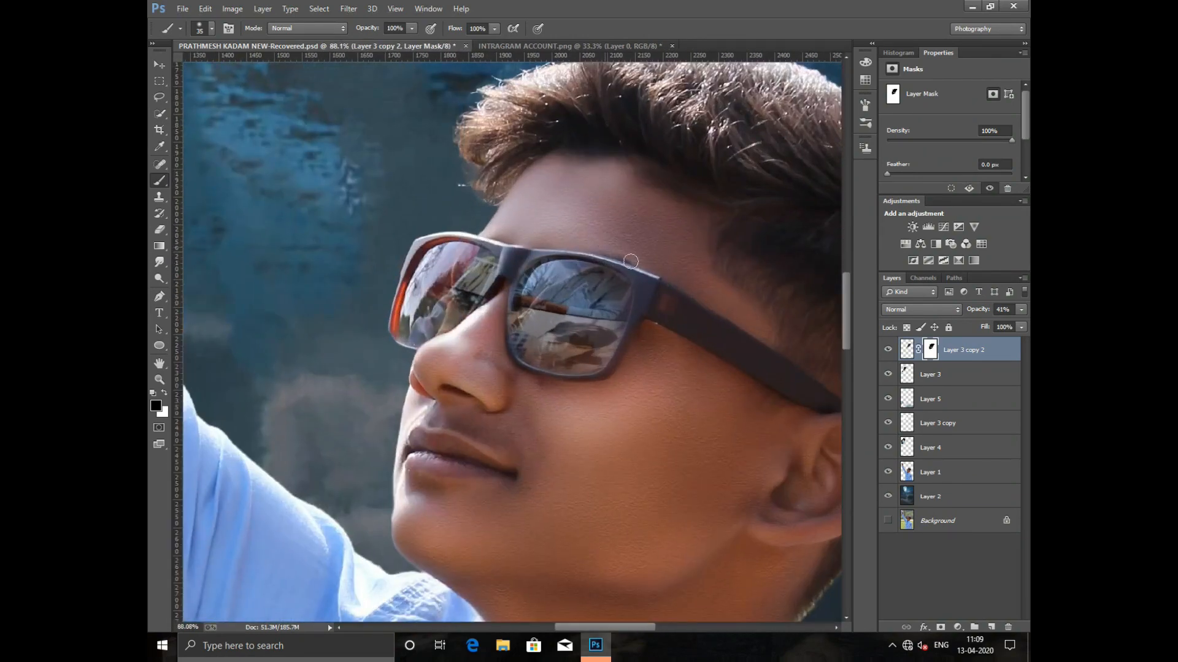
{"action": "scroll", "coordinate": [618, 301], "scroll_direction": "up", "scroll_amount": 1}
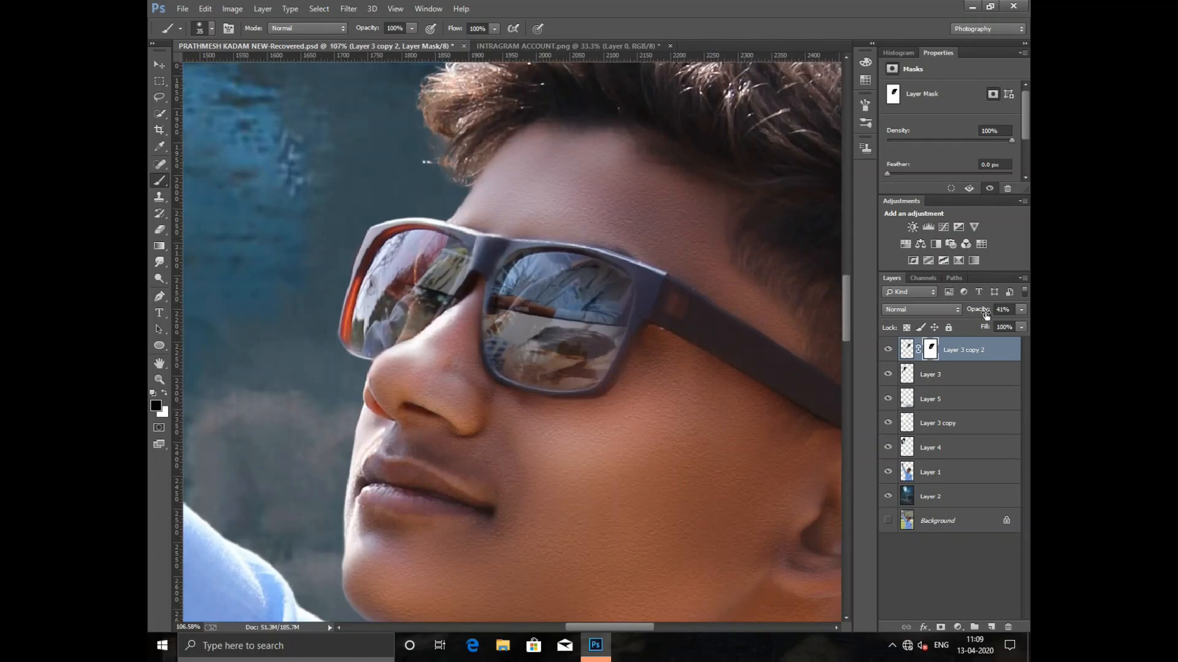
{"action": "type", "text": "45"}
{"action": "key", "text": "Return"}
{"action": "key", "text": "ctrl+0"}
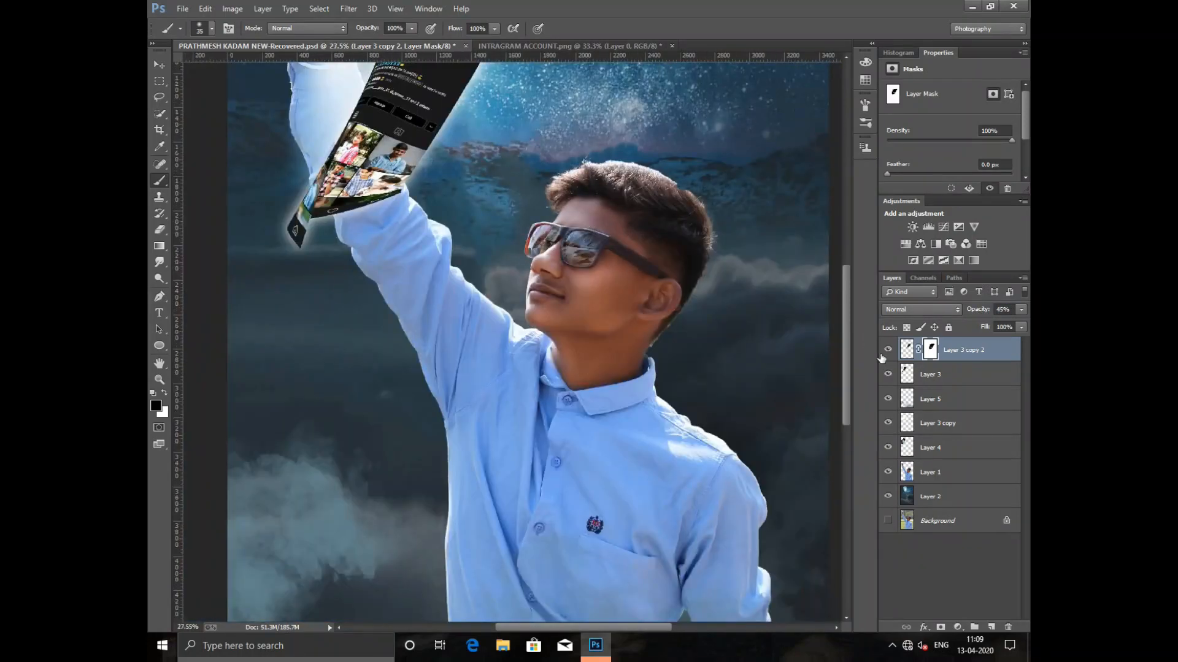
{"action": "left_click", "coordinate": [1004, 309]}
{"action": "double_click", "coordinate": [1004, 309]}
Apply the layer mask of Layer 3 copy 2 permanently and check the lens reflection close up and in the whole composite
{"action": "scroll", "coordinate": [583, 231], "scroll_direction": "down", "scroll_amount": 4}
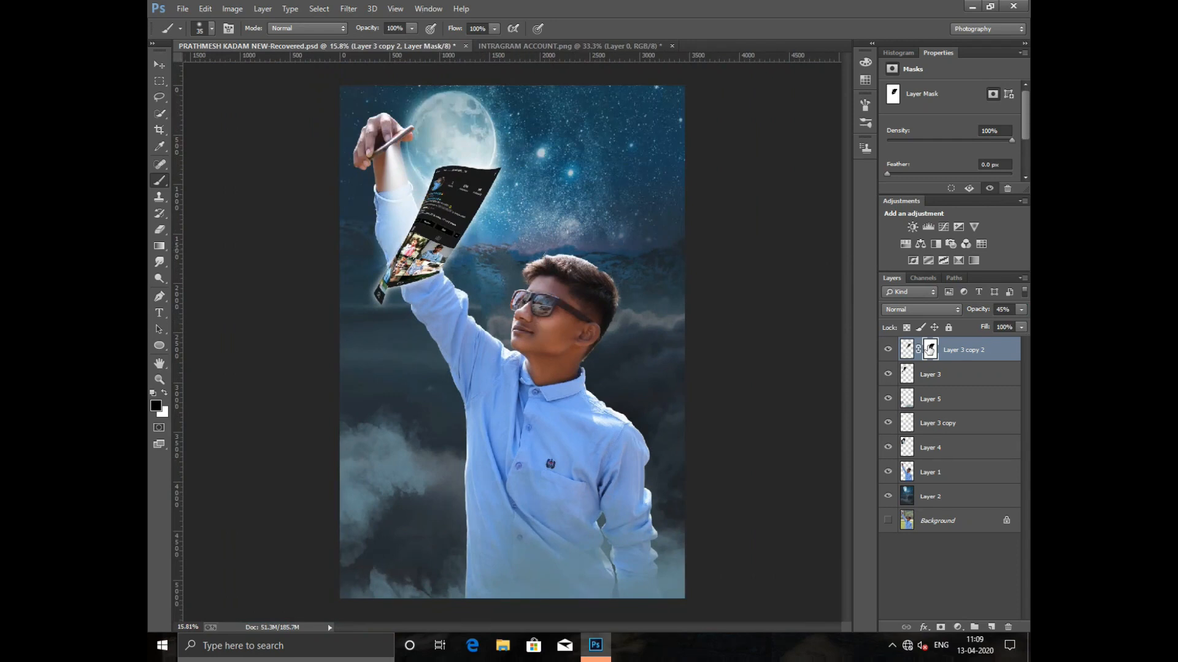
{"action": "right_click", "coordinate": [929, 349]}
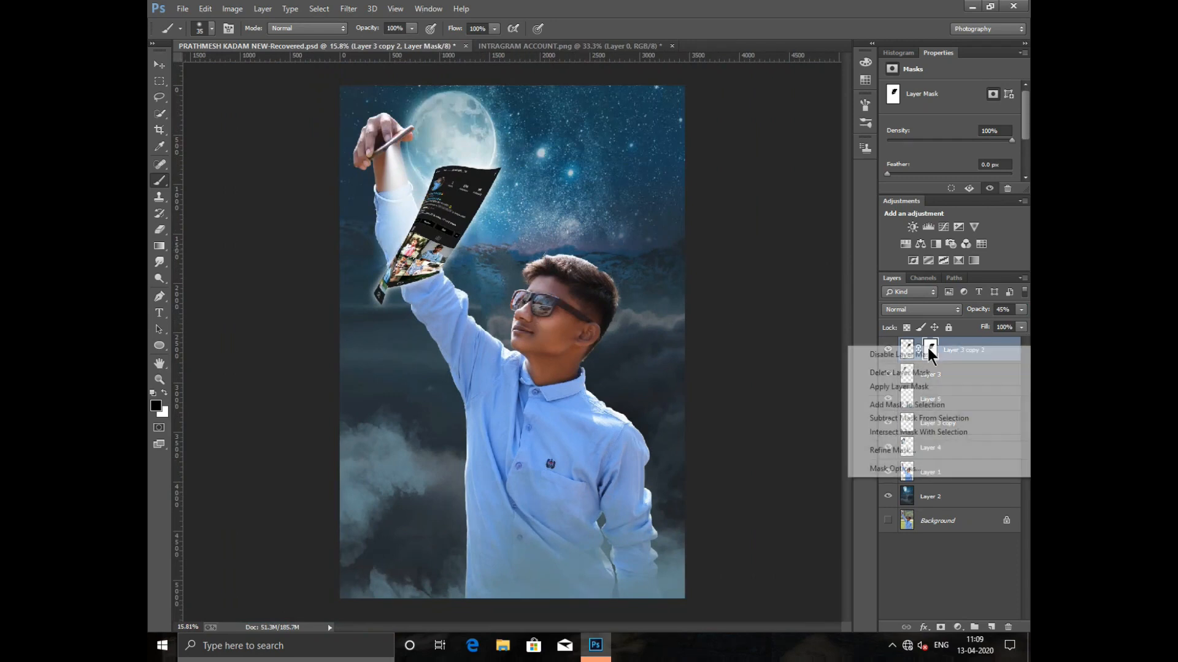
{"action": "left_click", "coordinate": [904, 386]}
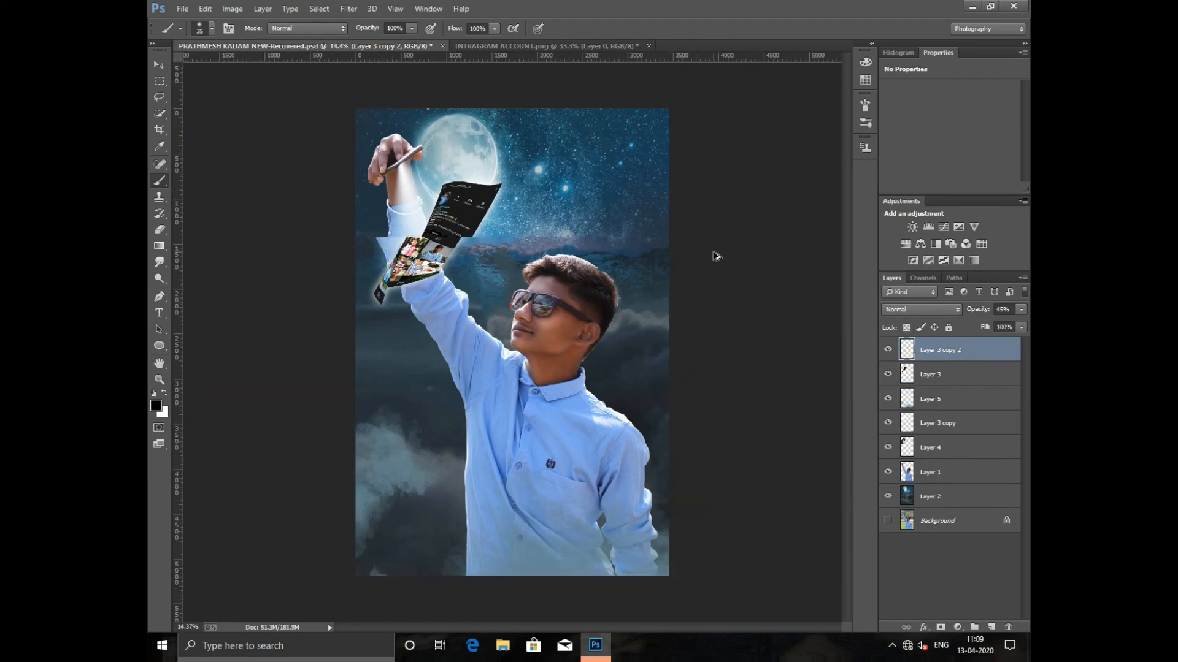
{"action": "scroll", "coordinate": [563, 302], "scroll_direction": "up", "scroll_amount": 3}
{"action": "scroll", "coordinate": [563, 302], "scroll_direction": "up", "scroll_amount": 2}
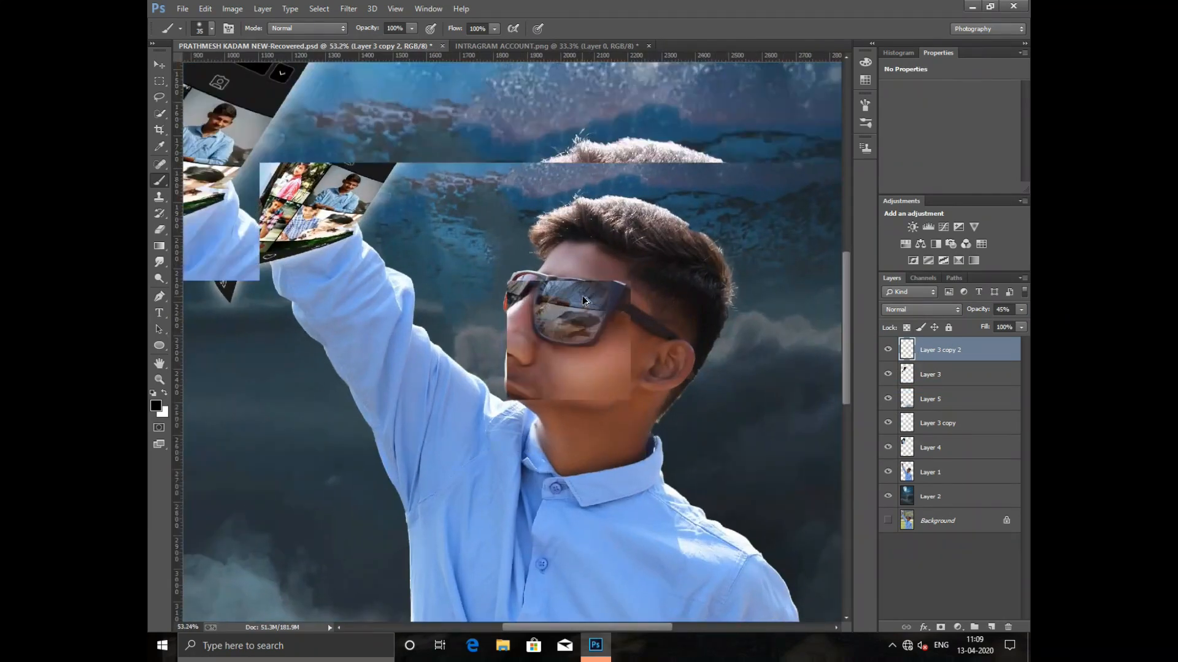
{"action": "scroll", "coordinate": [545, 298], "scroll_direction": "down", "scroll_amount": 2}
{"action": "scroll", "coordinate": [544, 294], "scroll_direction": "down", "scroll_amount": 3}
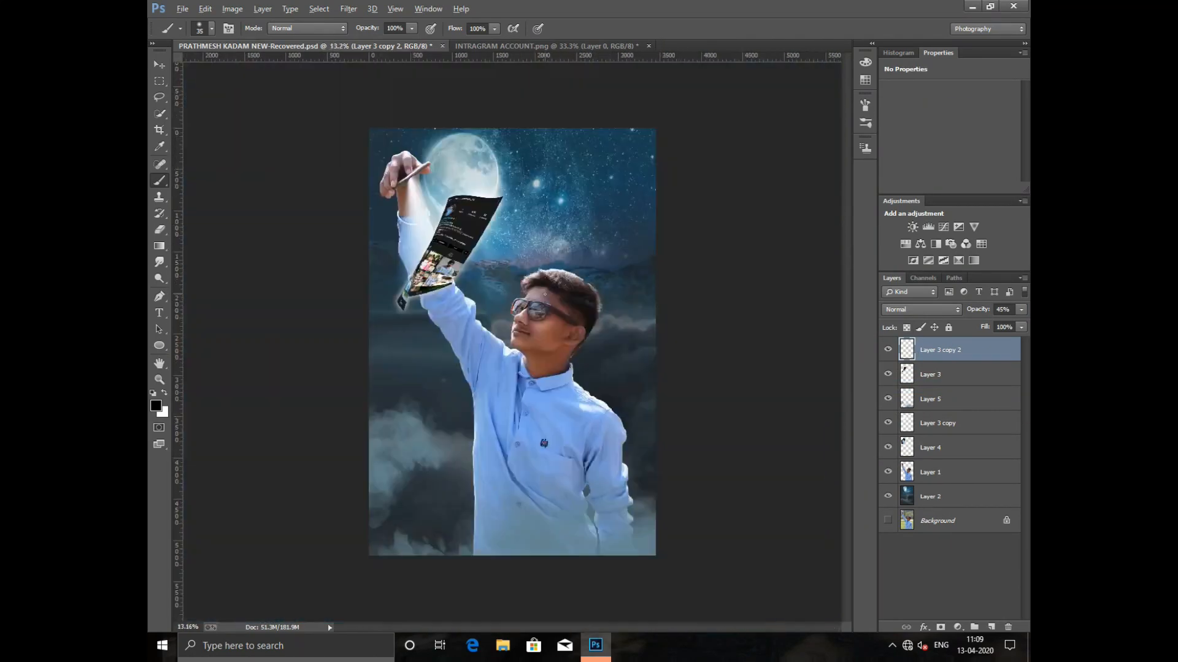
{"action": "scroll", "coordinate": [544, 295], "scroll_direction": "up", "scroll_amount": 1}
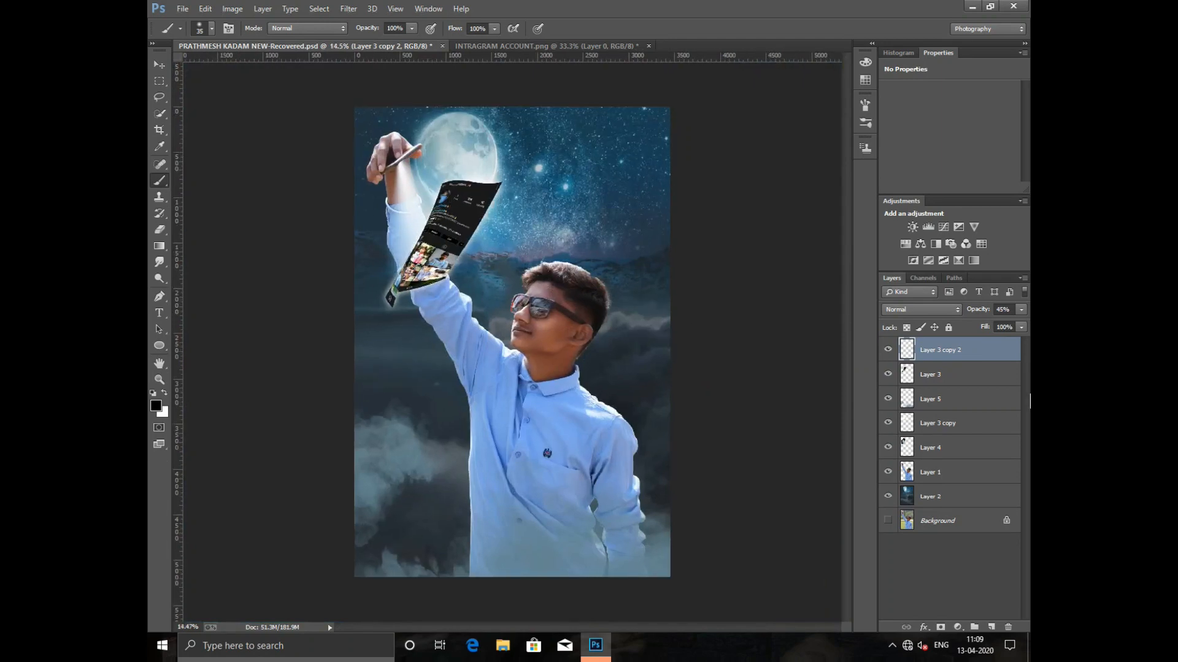
Open the man's cutout on Layer 1 in the Camera Raw Filter, set Clarity to +21 and inspect the face
{"action": "right_click", "coordinate": [939, 352]}
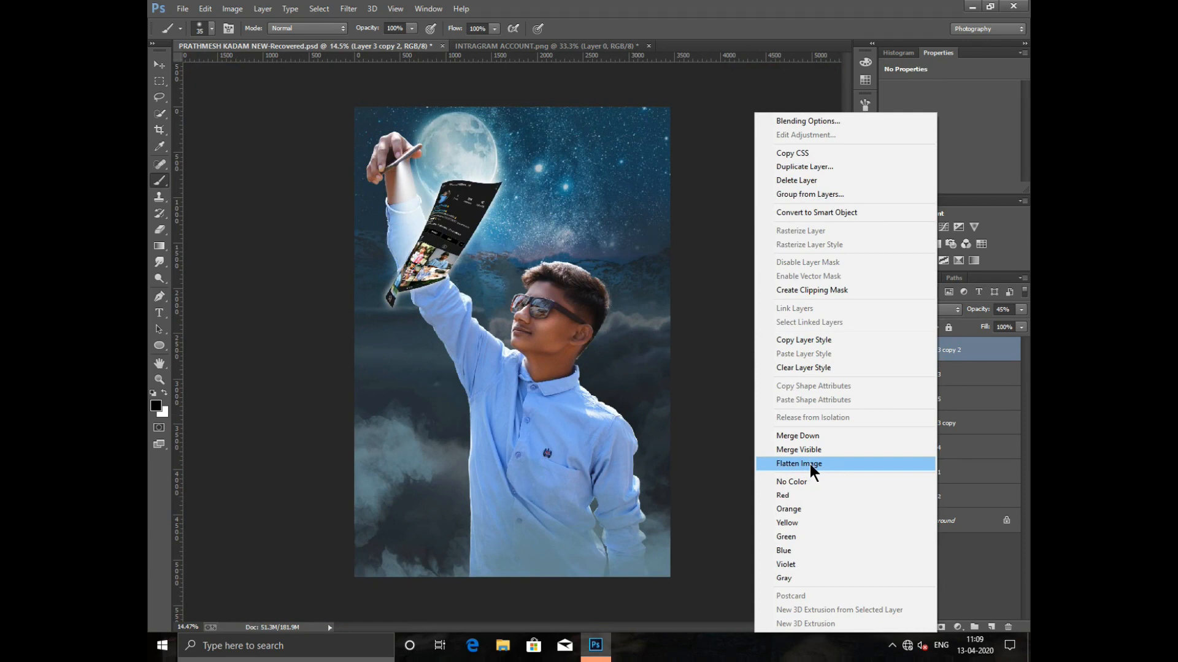
{"action": "left_click", "coordinate": [965, 572]}
{"action": "left_click", "coordinate": [915, 476]}
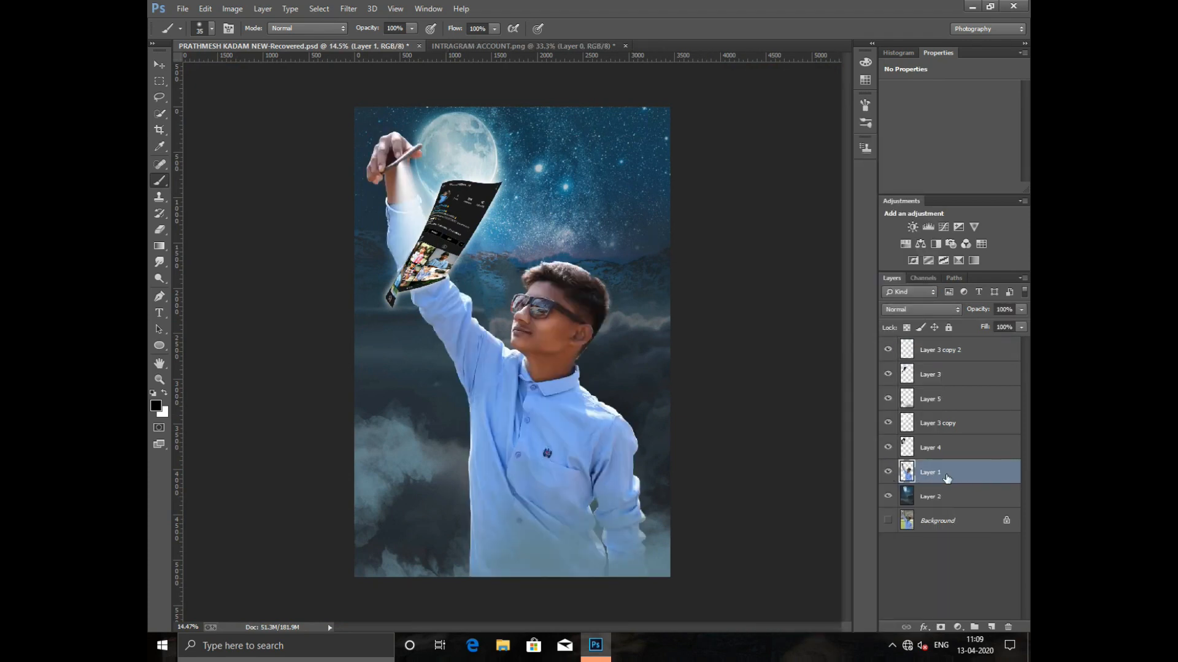
{"action": "left_click", "coordinate": [887, 472]}
{"action": "left_click", "coordinate": [888, 471]}
{"action": "left_click", "coordinate": [348, 8]}
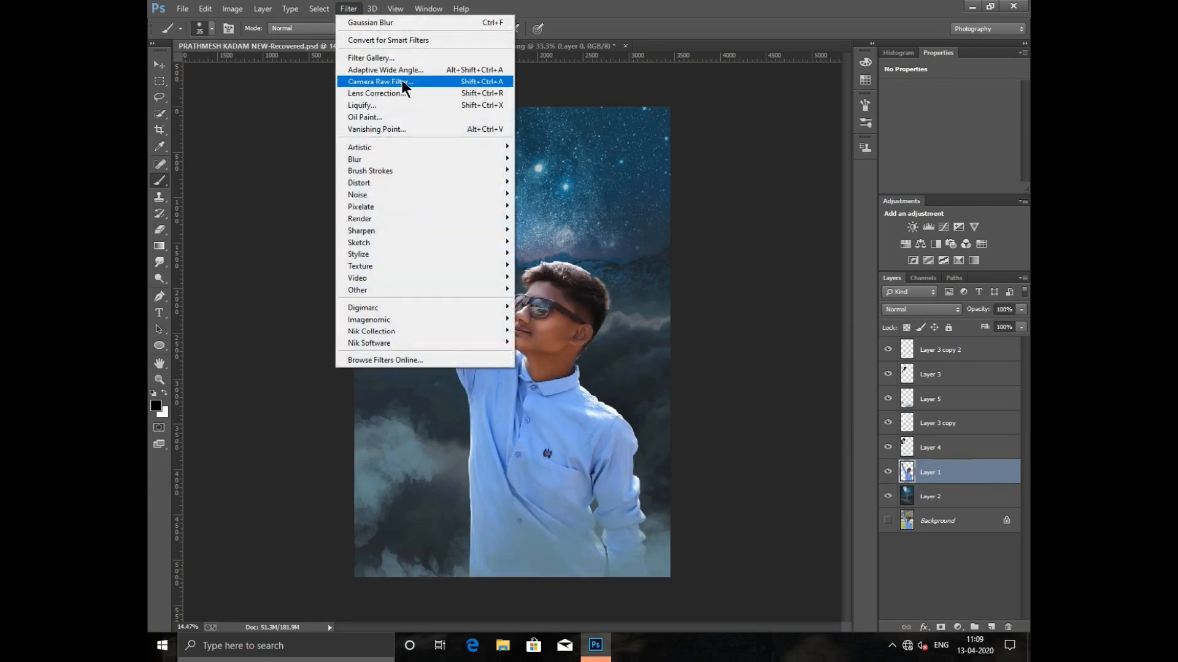
{"action": "key", "text": "Escape"}
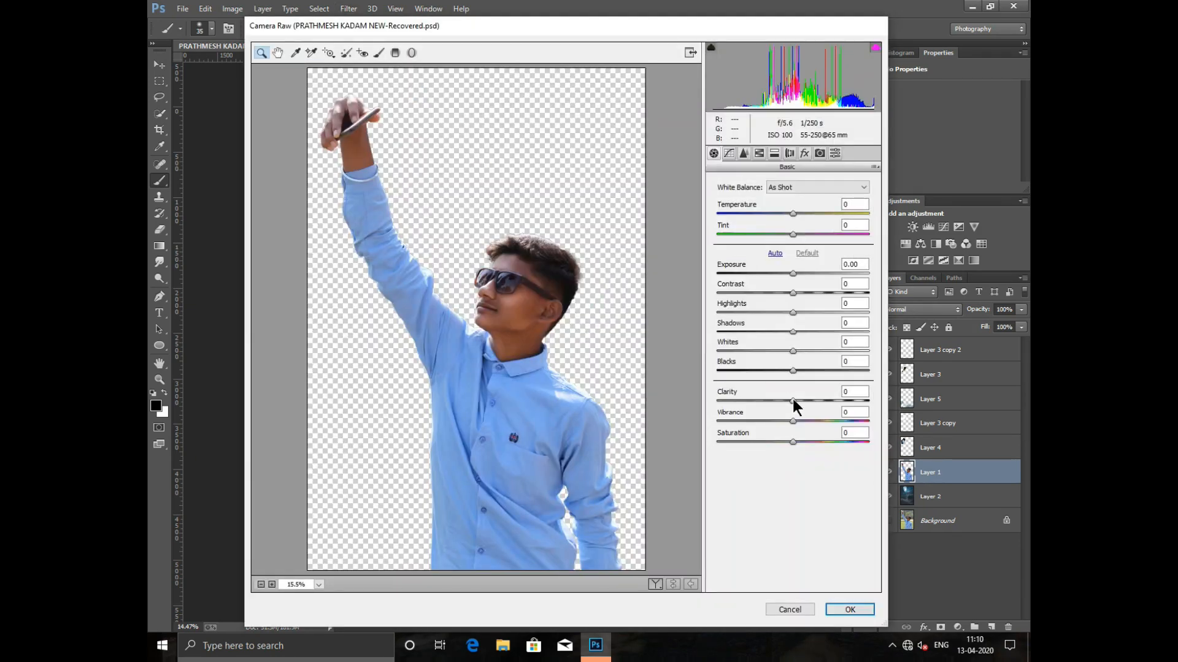
{"action": "left_click_drag", "start_coordinate": [793, 398], "coordinate": [809, 398]}
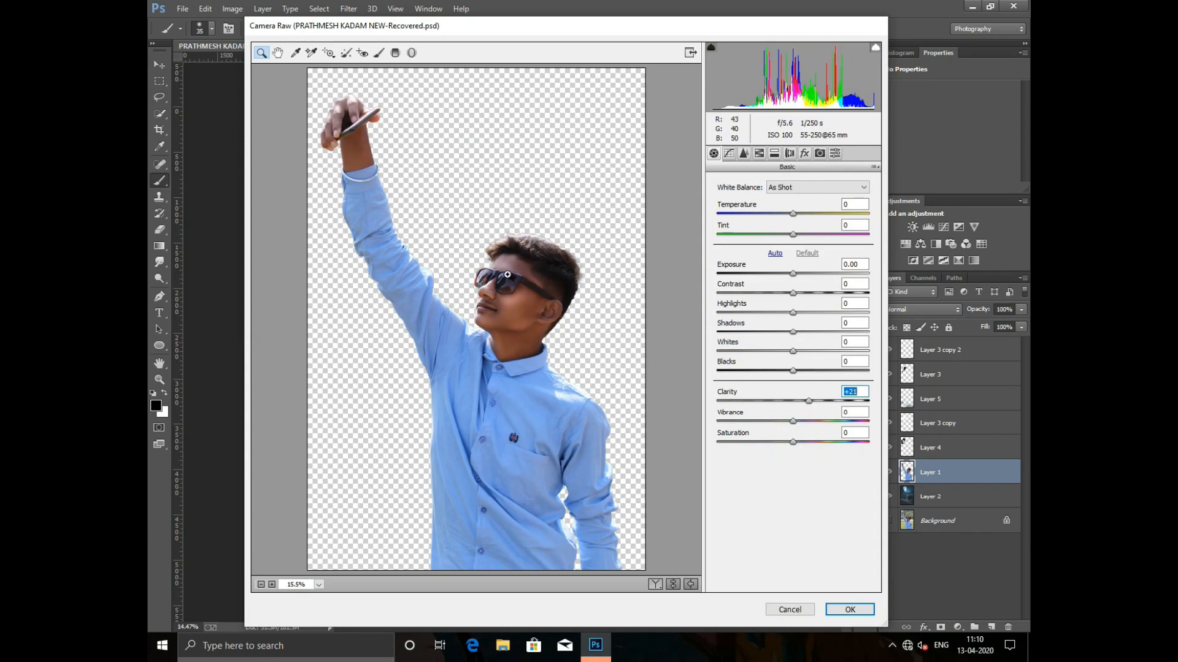
{"action": "left_click", "coordinate": [486, 265]}
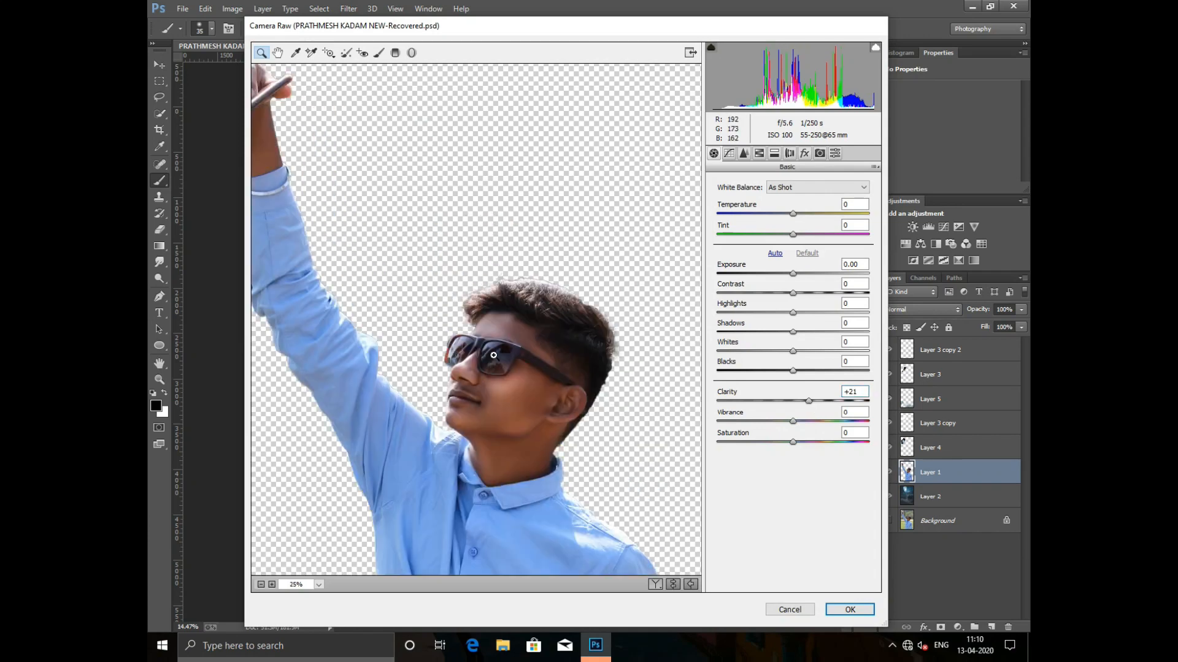
{"action": "left_click", "coordinate": [541, 228]}
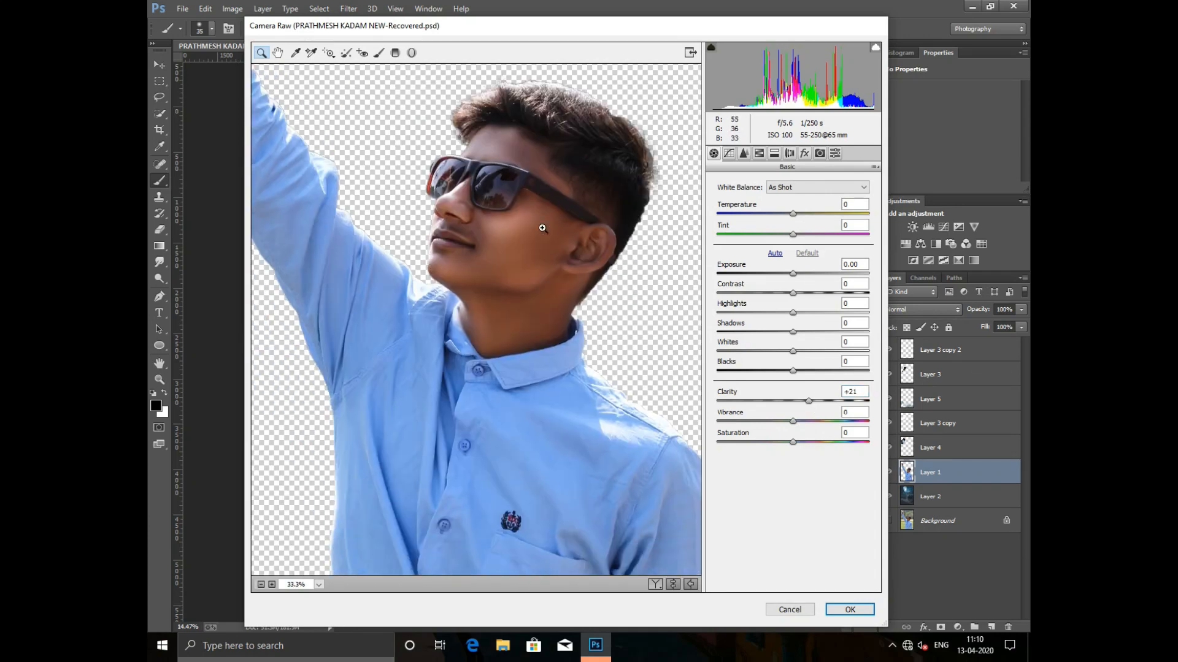
Set Blacks to -18, Whites to +12 and Shadows to +29 for the man's cutout, and lower its Clarity
{"action": "left_click_drag", "start_coordinate": [779, 376], "coordinate": [778, 373]}
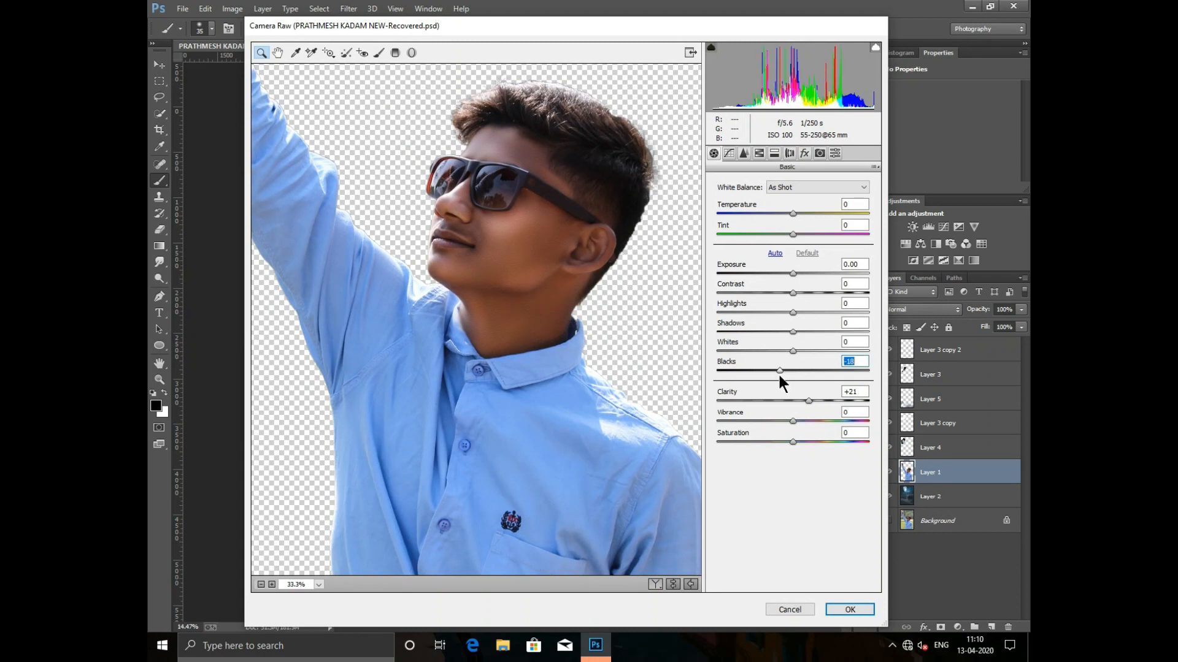
{"action": "mouse_move", "coordinate": [793, 332]}
{"action": "left_mouse_down"}
{"action": "mouse_move", "coordinate": [818, 336]}
{"action": "mouse_move", "coordinate": [801, 360]}
{"action": "mouse_move", "coordinate": [816, 331]}
{"action": "left_mouse_up"}
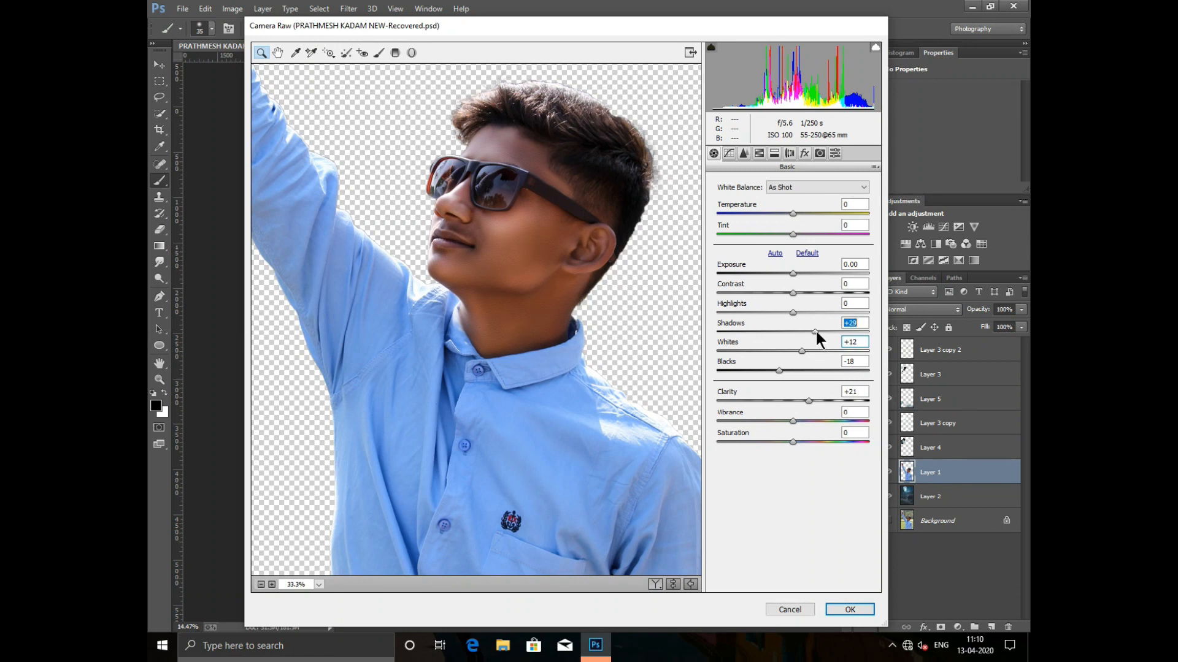
{"action": "left_click_drag", "start_coordinate": [808, 401], "coordinate": [799, 402]}
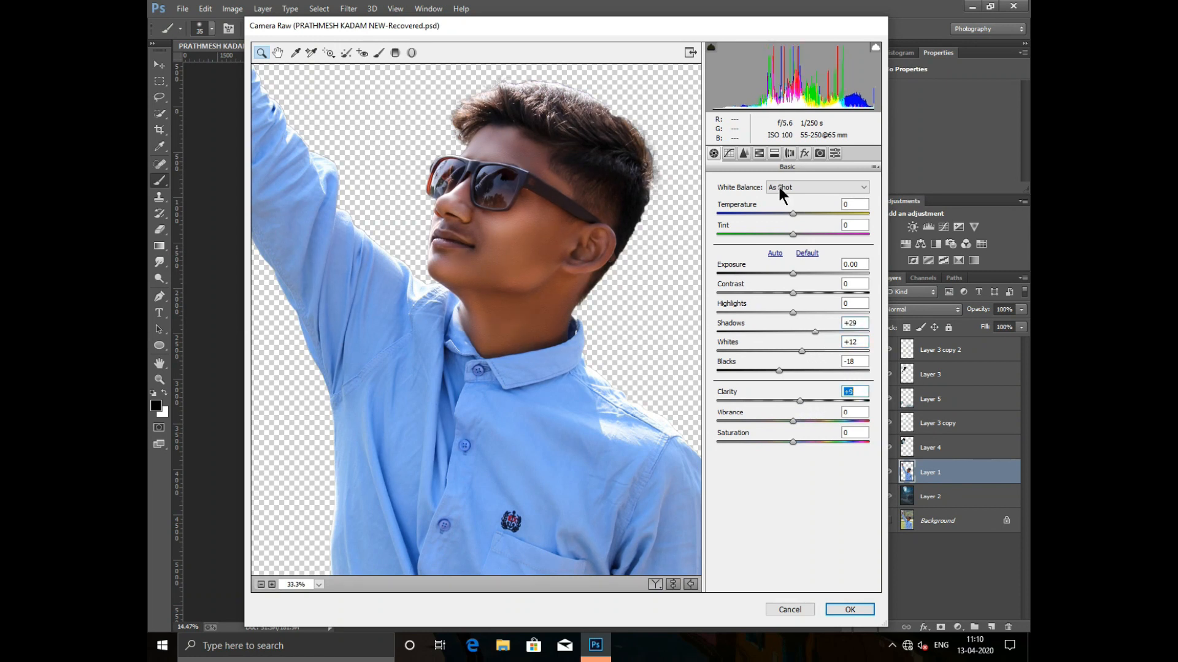
Reduce the Oranges saturation to -23 and raise the Oranges luminance to brighten the man's skin
{"action": "left_click", "coordinate": [759, 154]}
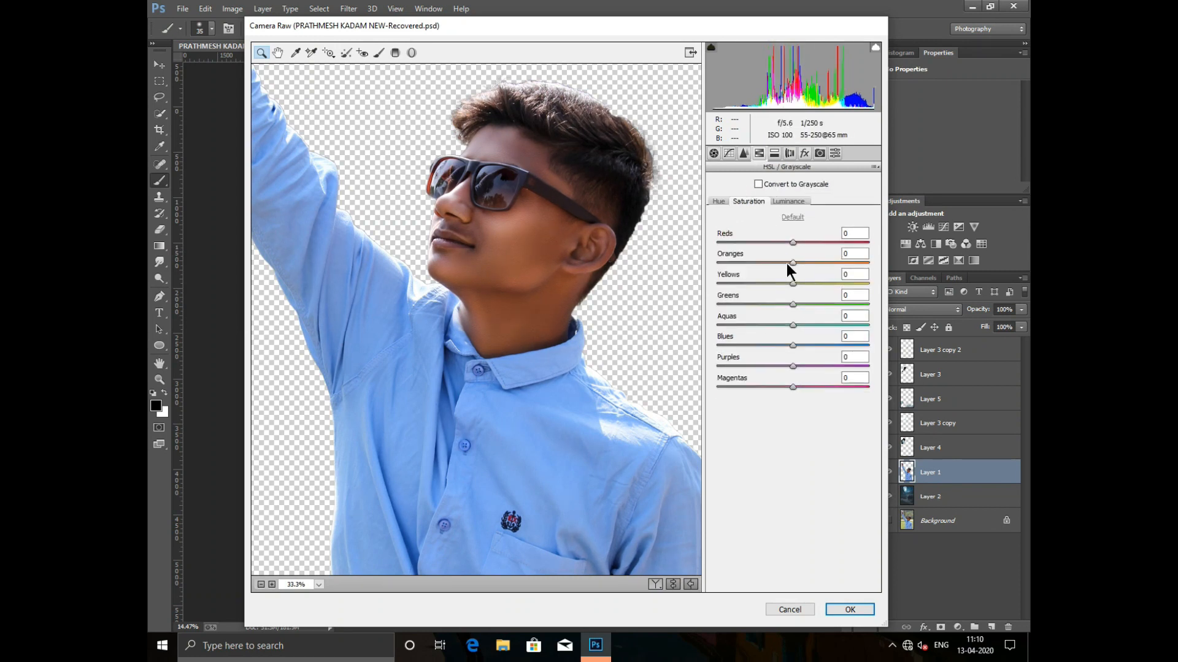
{"action": "left_click_drag", "start_coordinate": [788, 263], "coordinate": [776, 264]}
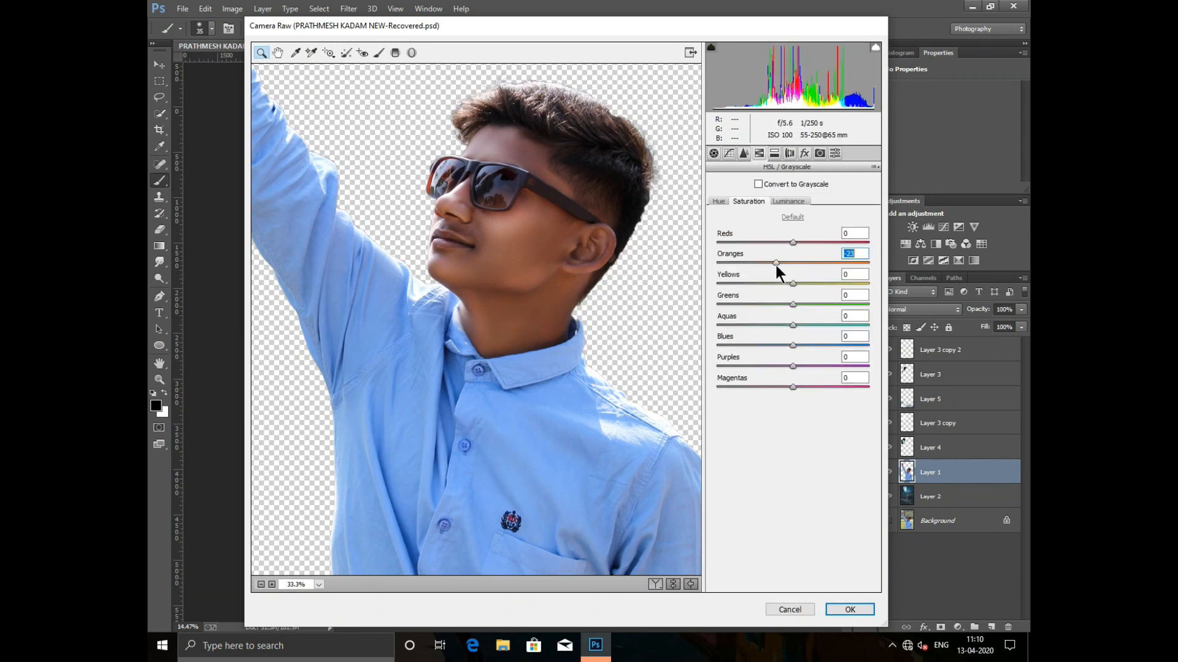
{"action": "left_click", "coordinate": [792, 202]}
{"action": "left_click_drag", "start_coordinate": [794, 262], "coordinate": [818, 261]}
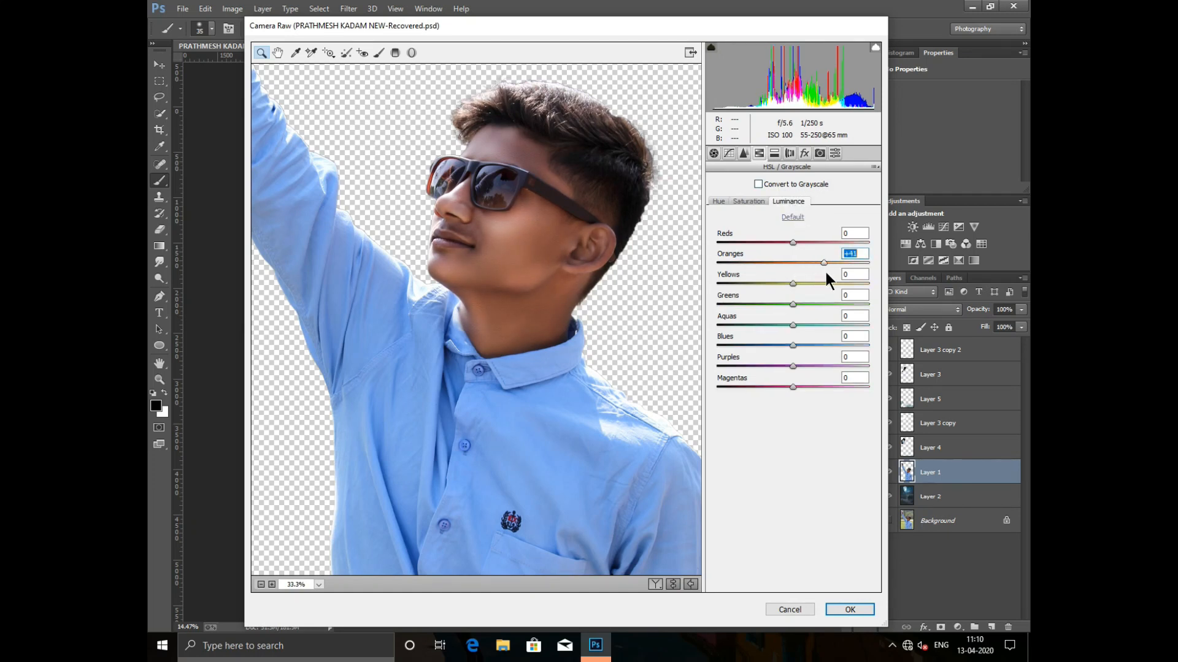
{"action": "key", "text": "Down"}
{"action": "key", "text": "Down"}
{"action": "key", "text": "Down"}
{"action": "key", "text": "Down"}
{"action": "key", "text": "Down"}
Set the luminance noise reduction to 22, inspect the smoothed face and apply the Camera Raw adjustments to Layer 1
{"action": "left_click", "coordinate": [745, 153]}
{"action": "left_click", "coordinate": [733, 307]}
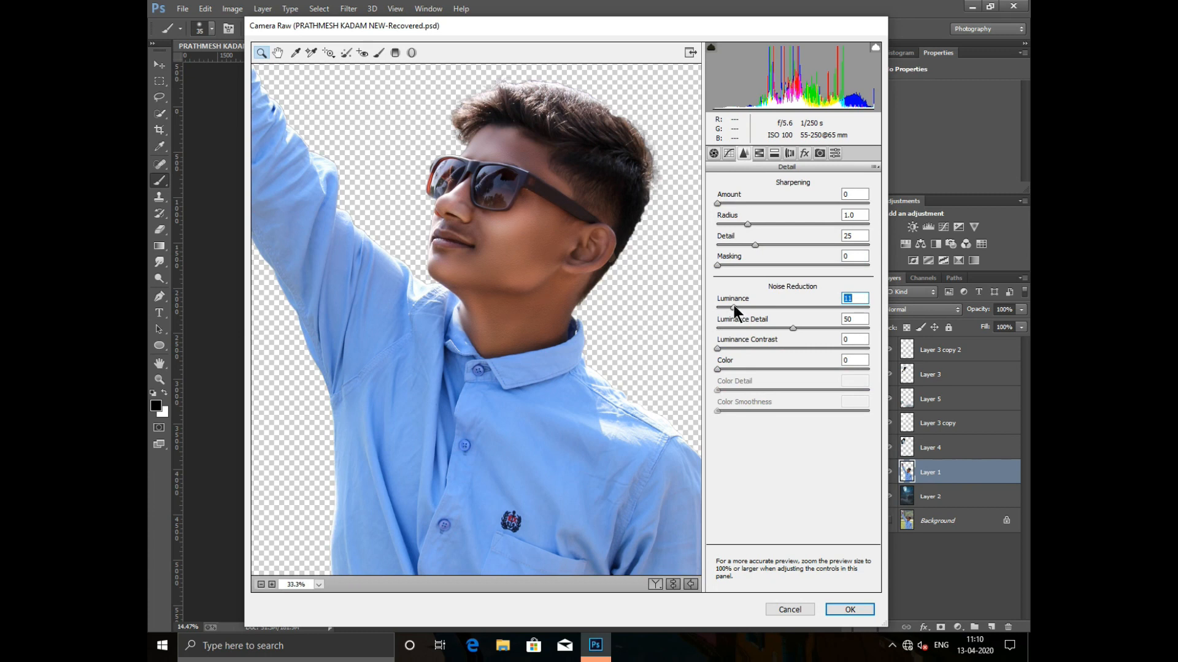
{"action": "left_click_drag", "start_coordinate": [734, 307], "coordinate": [750, 308]}
{"action": "left_click", "coordinate": [494, 146]}
{"action": "scroll", "coordinate": [491, 184], "scroll_direction": "down", "scroll_amount": 3}
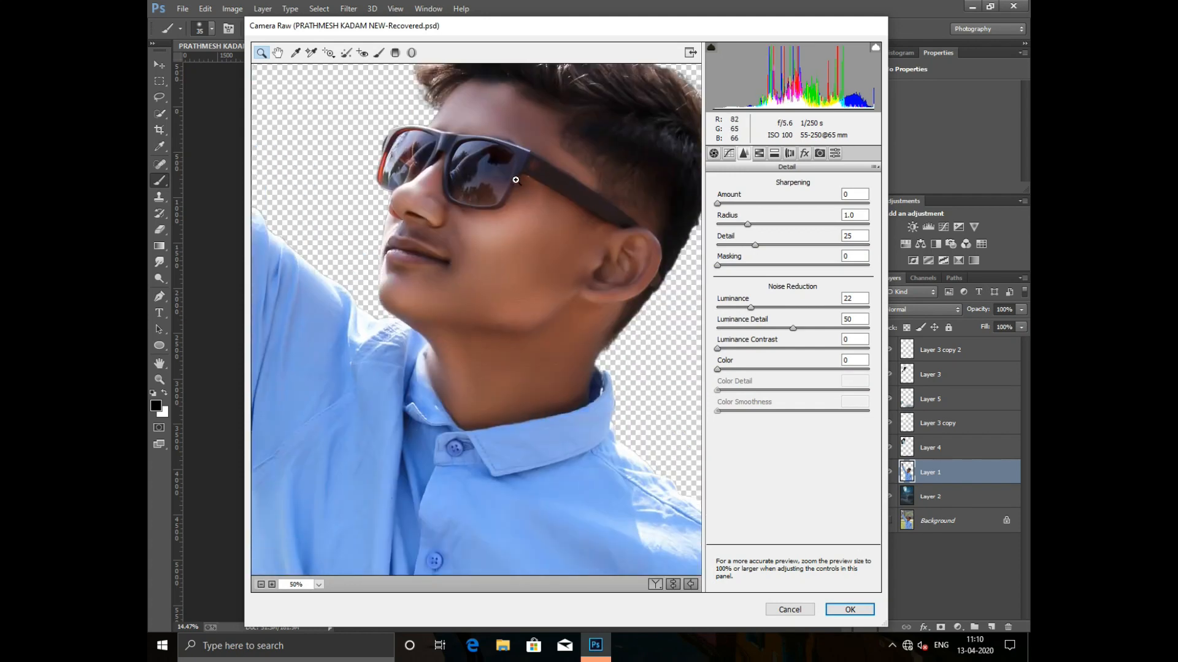
{"action": "scroll", "coordinate": [476, 189], "scroll_direction": "up", "scroll_amount": 1}
{"action": "left_click", "coordinate": [850, 610]}
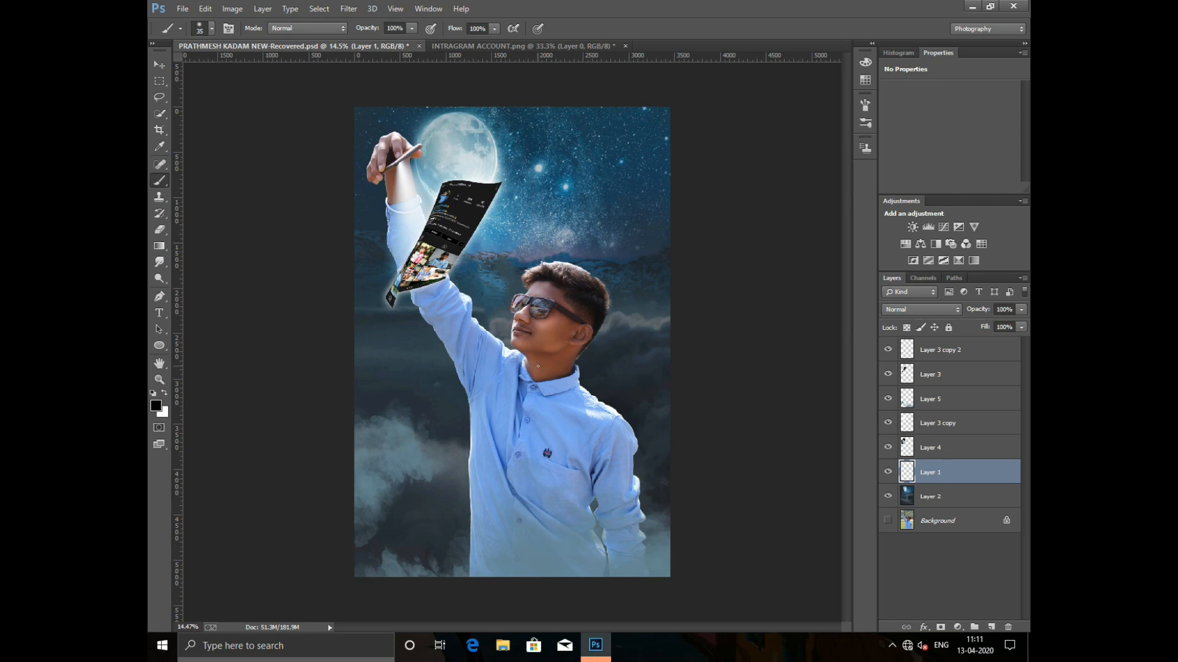
{"action": "key", "text": "ctrl+z"}
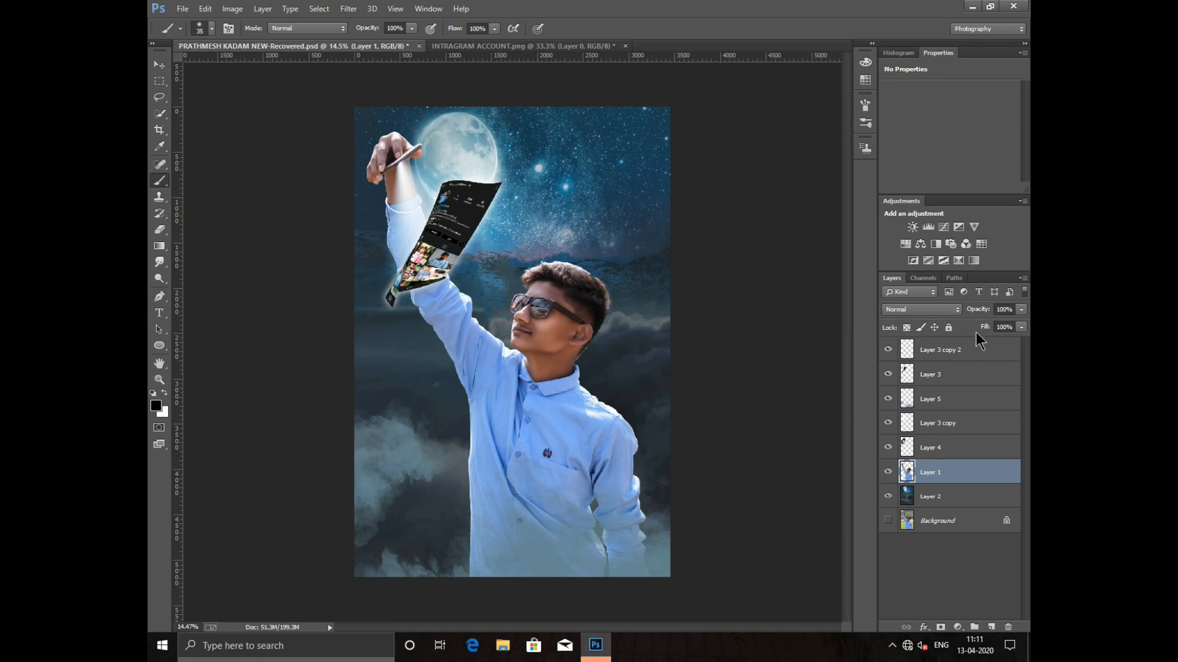
Flatten the image, discarding the hidden layer, and duplicate the flattened Background layer as Background copy
{"action": "left_click", "coordinate": [957, 350]}
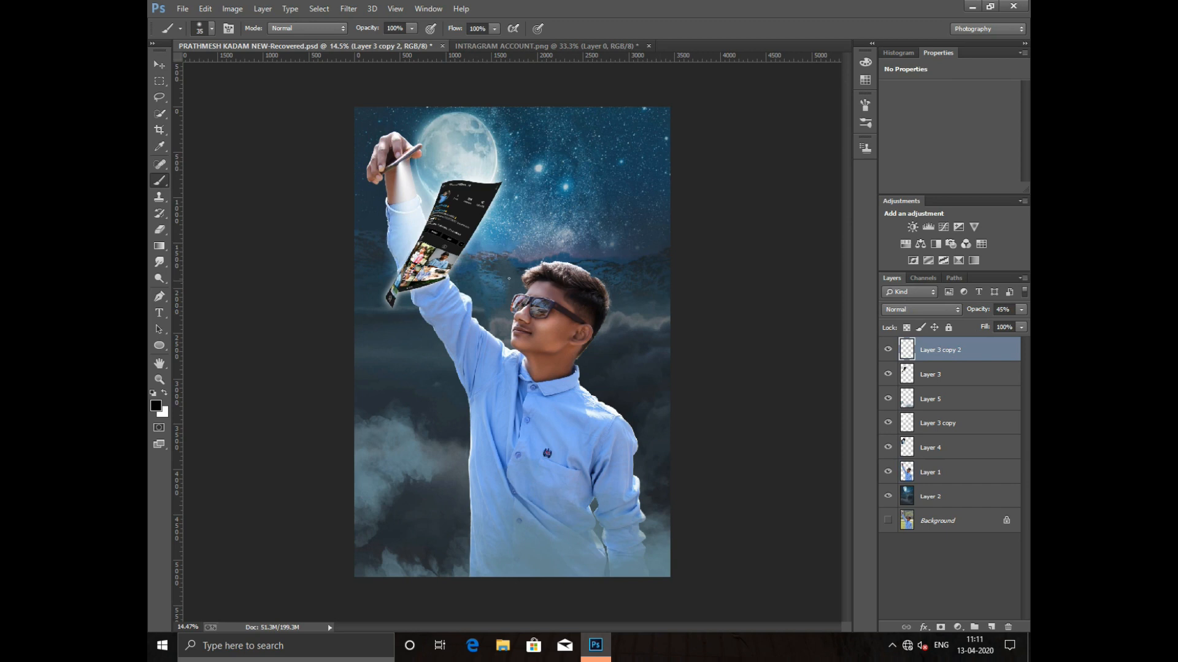
{"action": "right_click", "coordinate": [969, 352]}
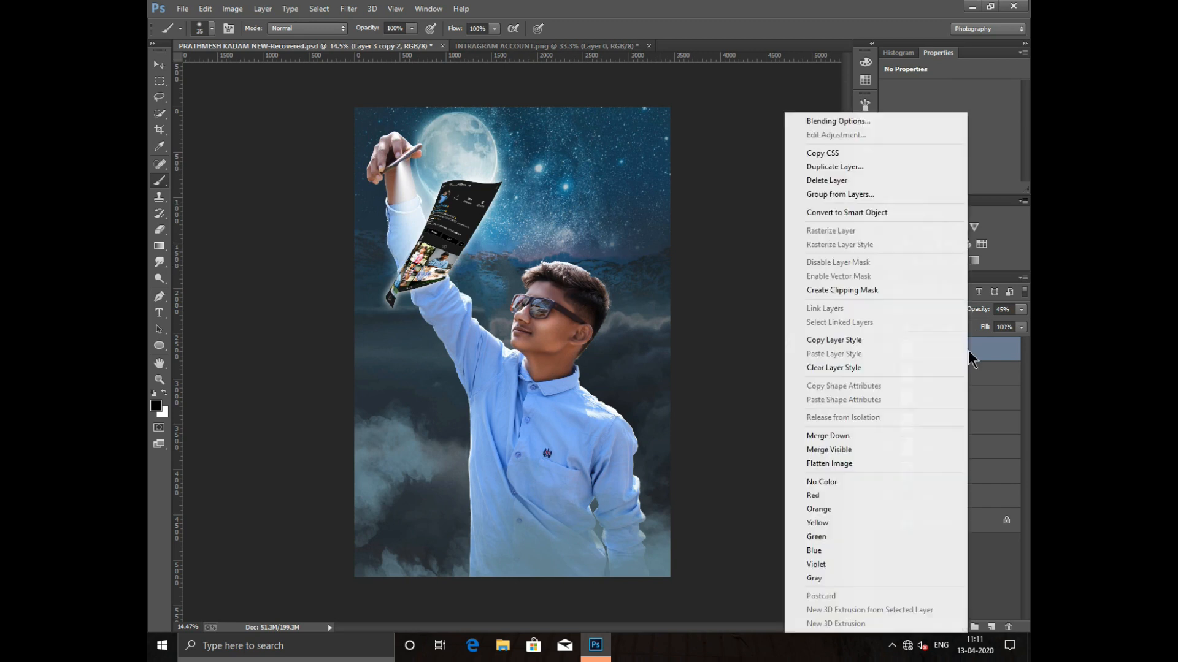
{"action": "left_click", "coordinate": [835, 466]}
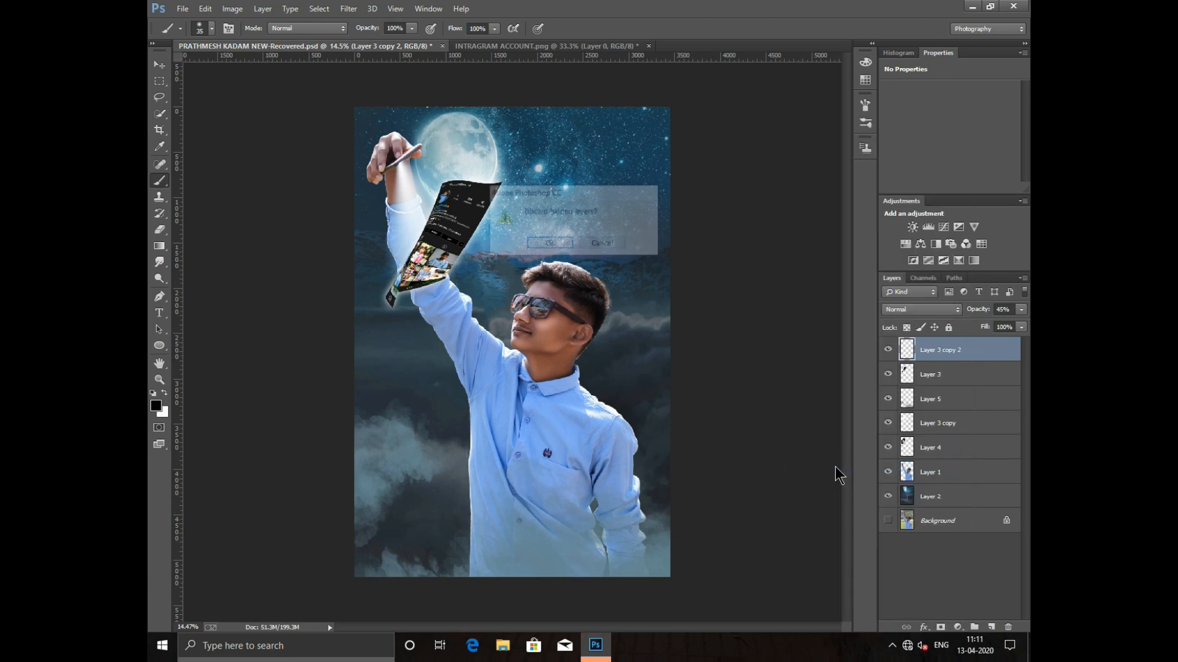
{"action": "left_click", "coordinate": [558, 243]}
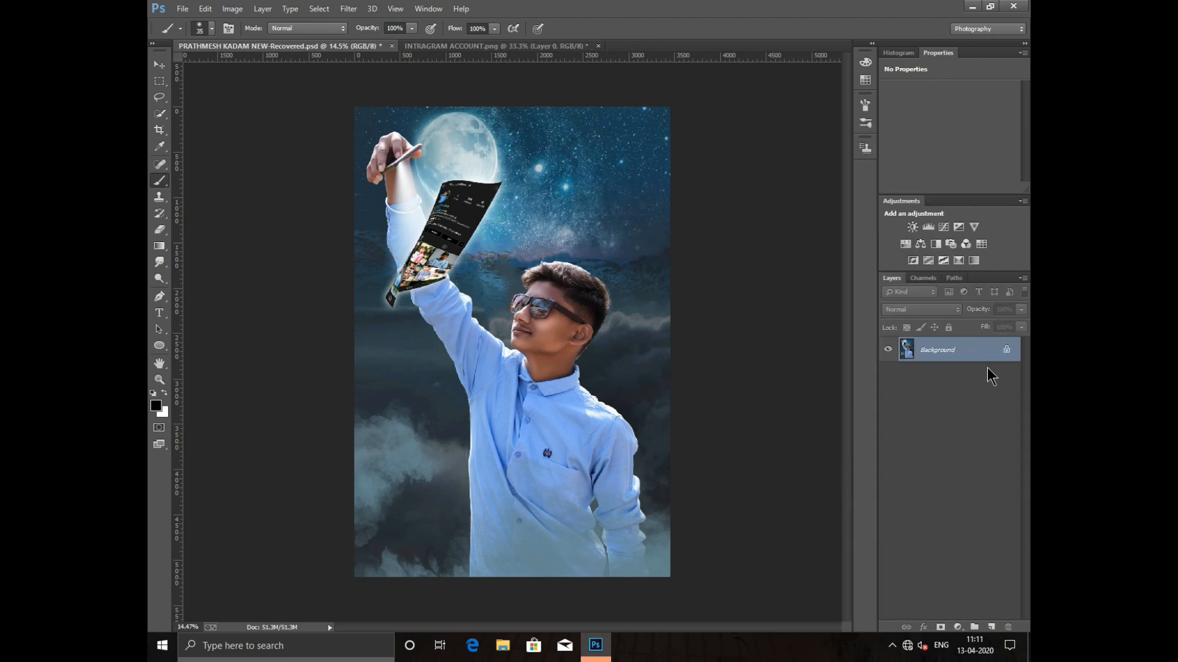
{"action": "right_click", "coordinate": [960, 353]}
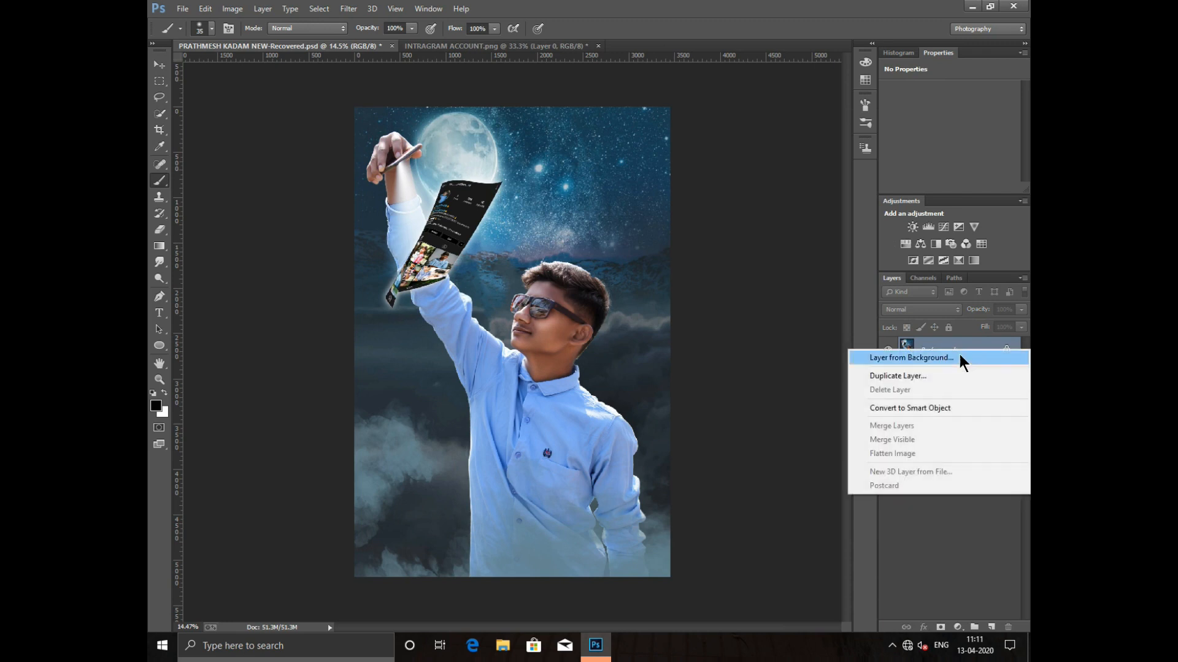
{"action": "left_click", "coordinate": [908, 374]}
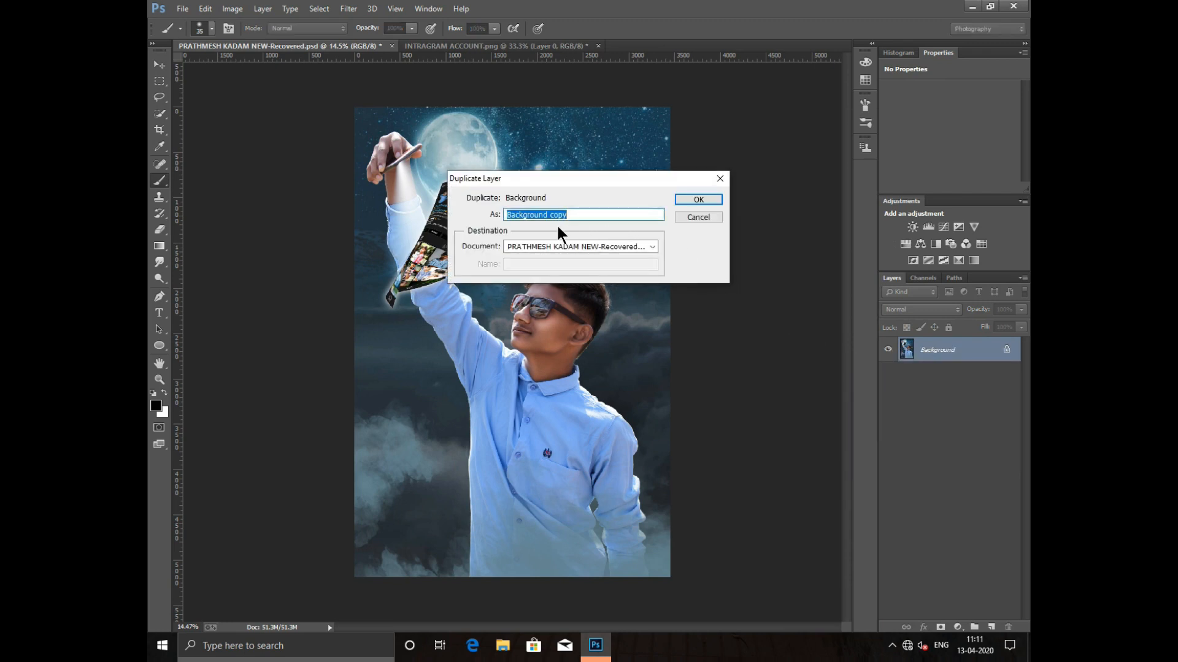
{"action": "left_click", "coordinate": [701, 197]}
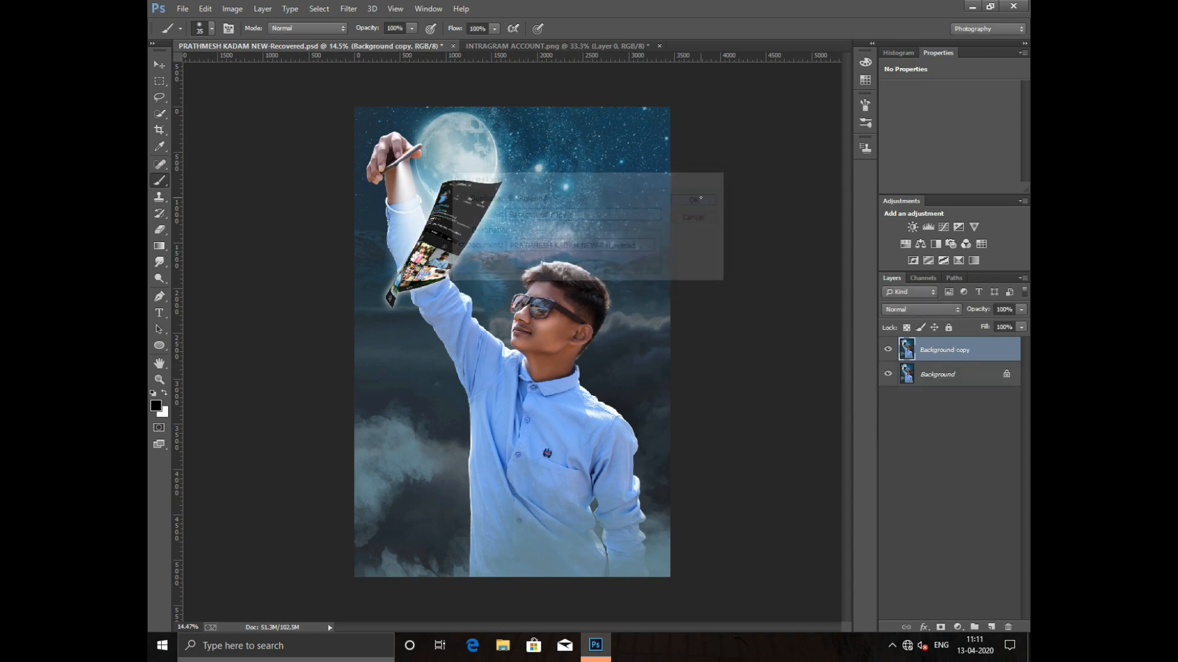
Add a Color Balance adjustment layer with midtones at Cyan/Red -14, Magenta/Green +4 and Yellow/Blue +12
{"action": "scroll", "coordinate": [523, 331], "scroll_direction": "down", "scroll_amount": 1}
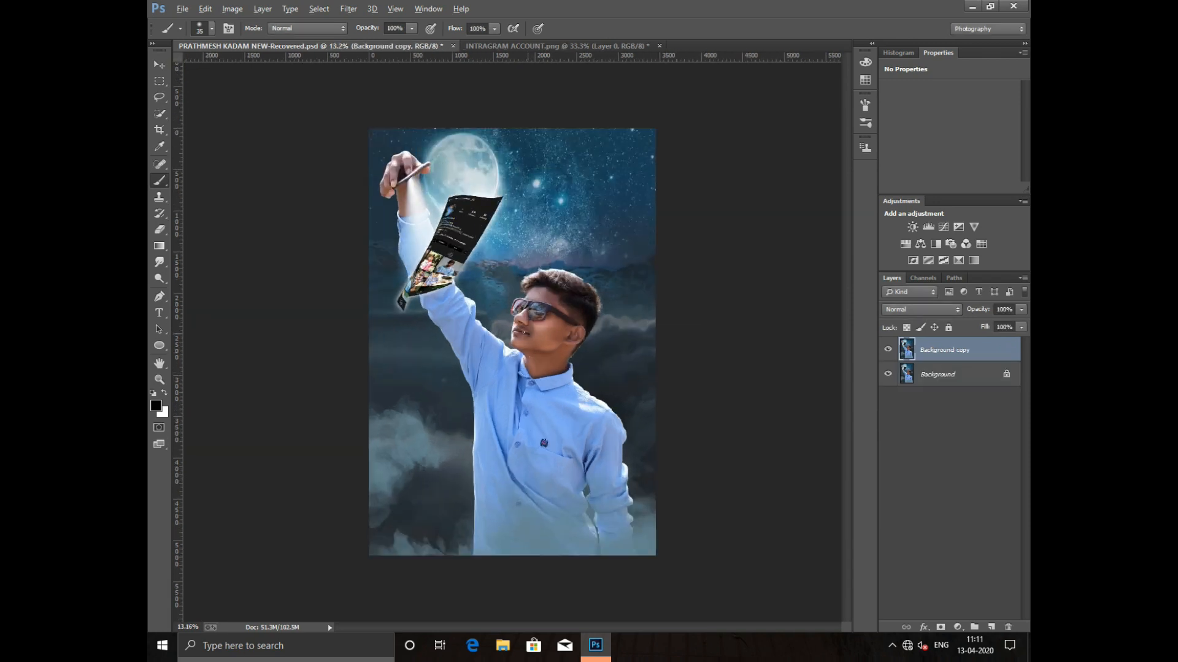
{"action": "scroll", "coordinate": [523, 345], "scroll_direction": "up", "scroll_amount": 2}
{"action": "scroll", "coordinate": [524, 345], "scroll_direction": "down", "scroll_amount": 2}
{"action": "left_click", "coordinate": [957, 627]}
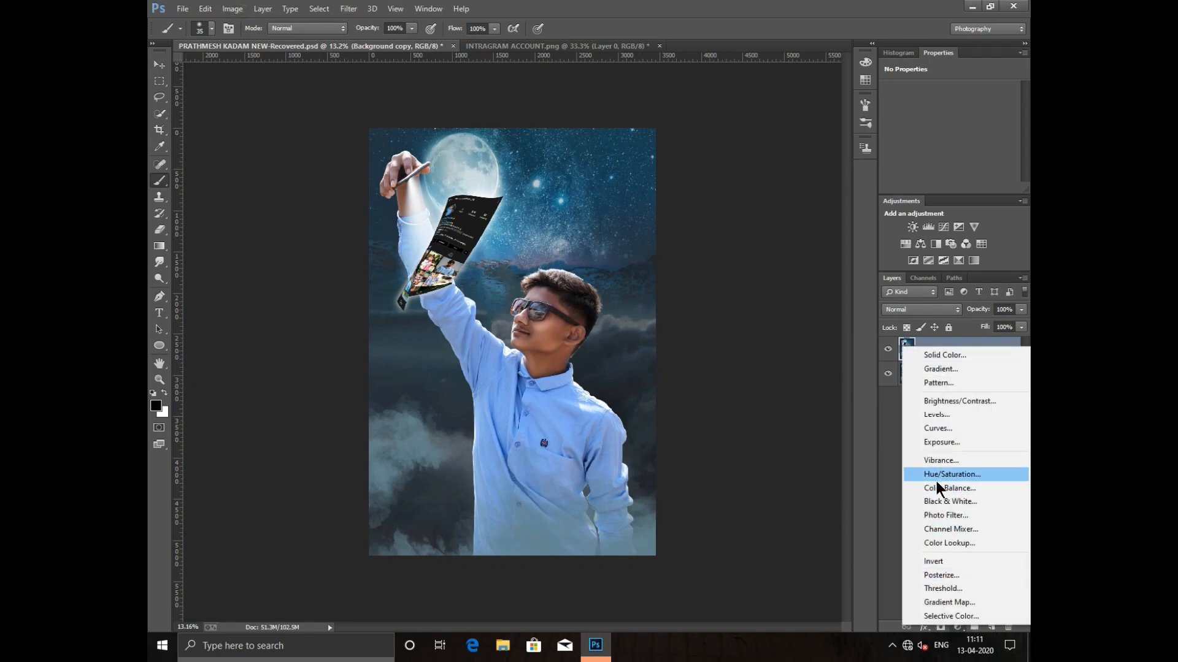
{"action": "left_click", "coordinate": [945, 489]}
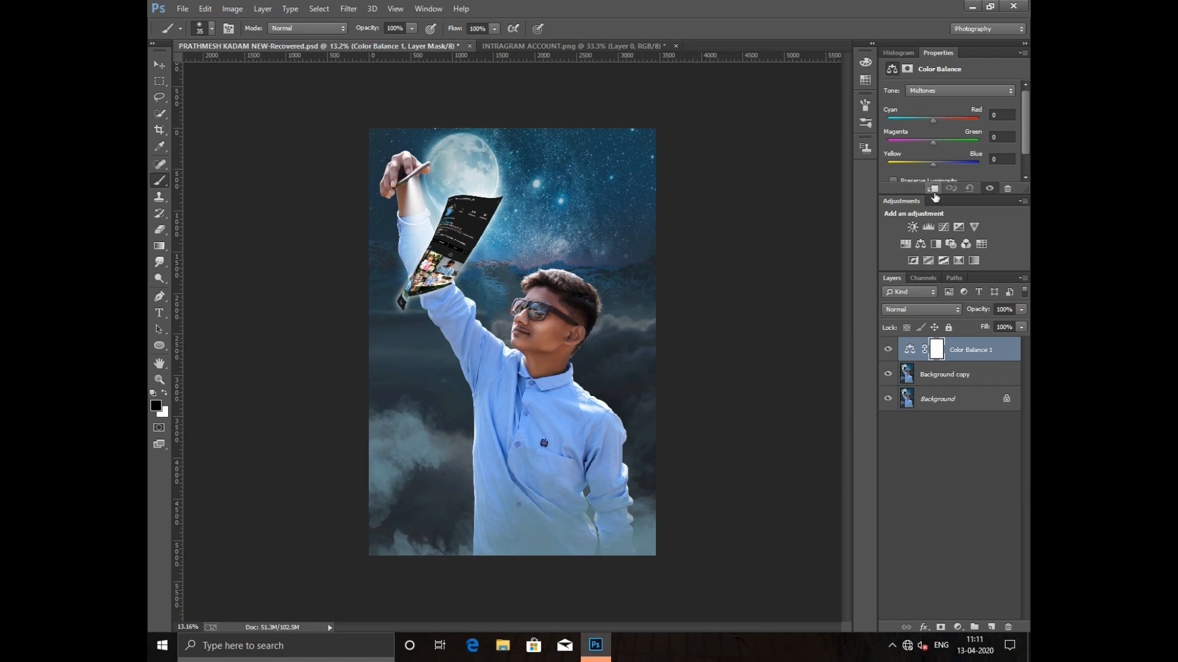
{"action": "mouse_move", "coordinate": [933, 120]}
{"action": "left_mouse_down"}
{"action": "mouse_move", "coordinate": [939, 165]}
{"action": "mouse_move", "coordinate": [934, 143]}
{"action": "left_mouse_up"}
{"action": "left_click", "coordinate": [994, 116]}
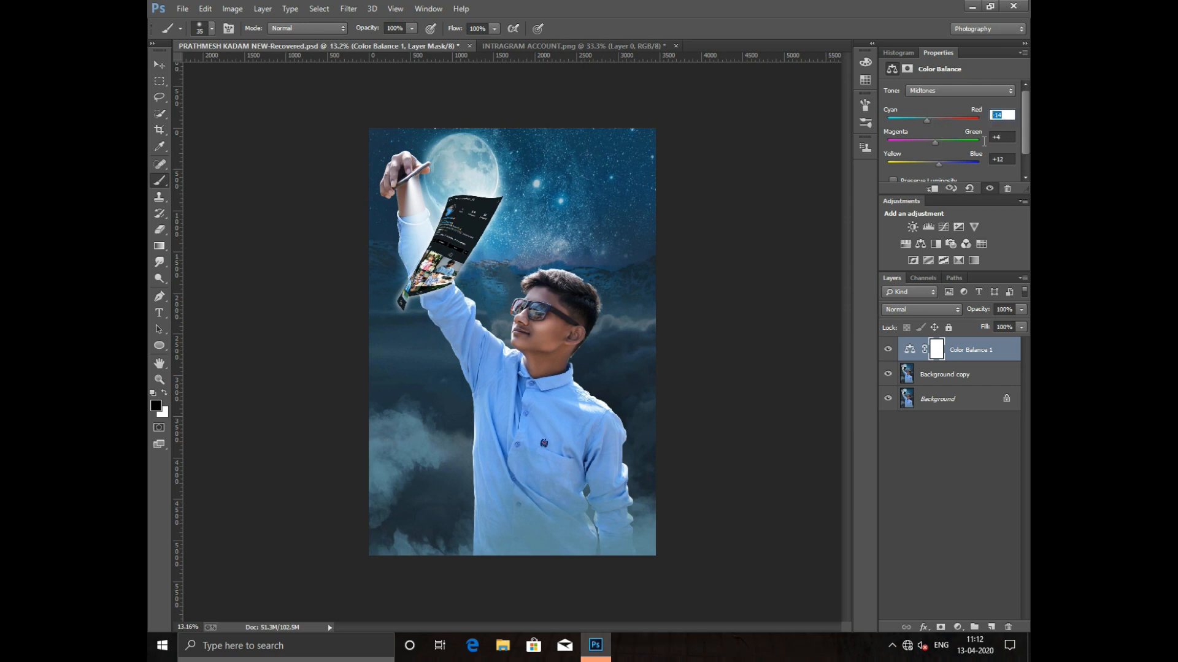
{"action": "key", "text": "Tab"}
{"action": "key", "text": "Tab"}
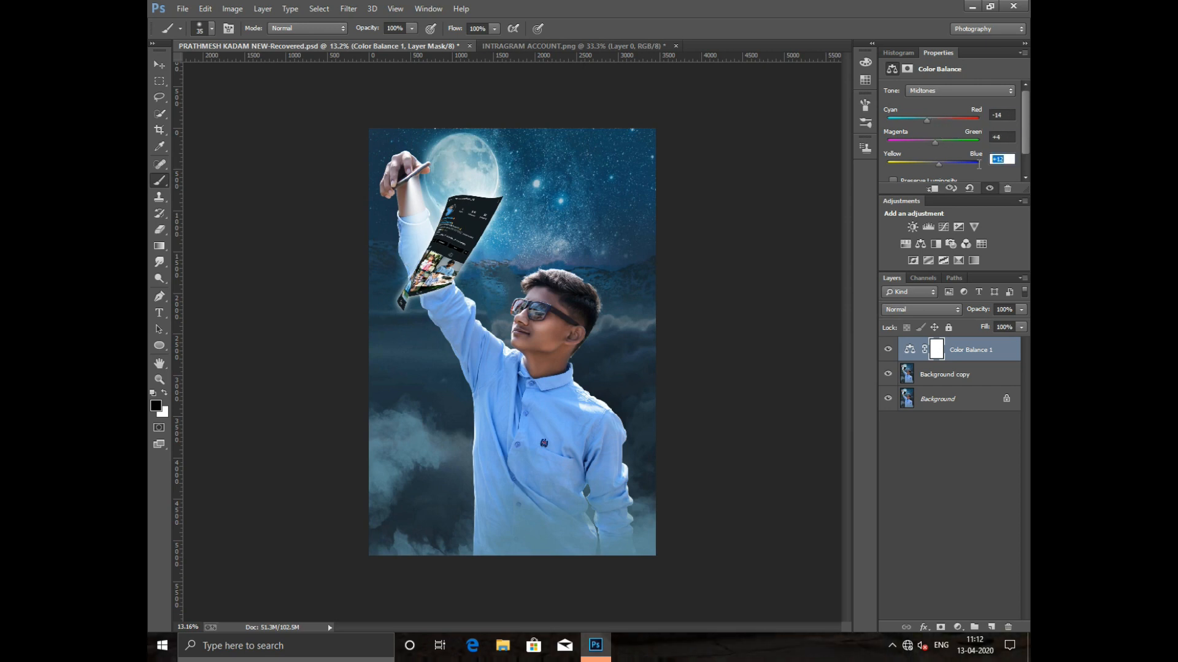
Merge the Color Balance 1 layer into Background copy, check the whole composite and merge Background copy into Background
{"action": "right_click", "coordinate": [967, 348]}
{"action": "left_click", "coordinate": [844, 436]}
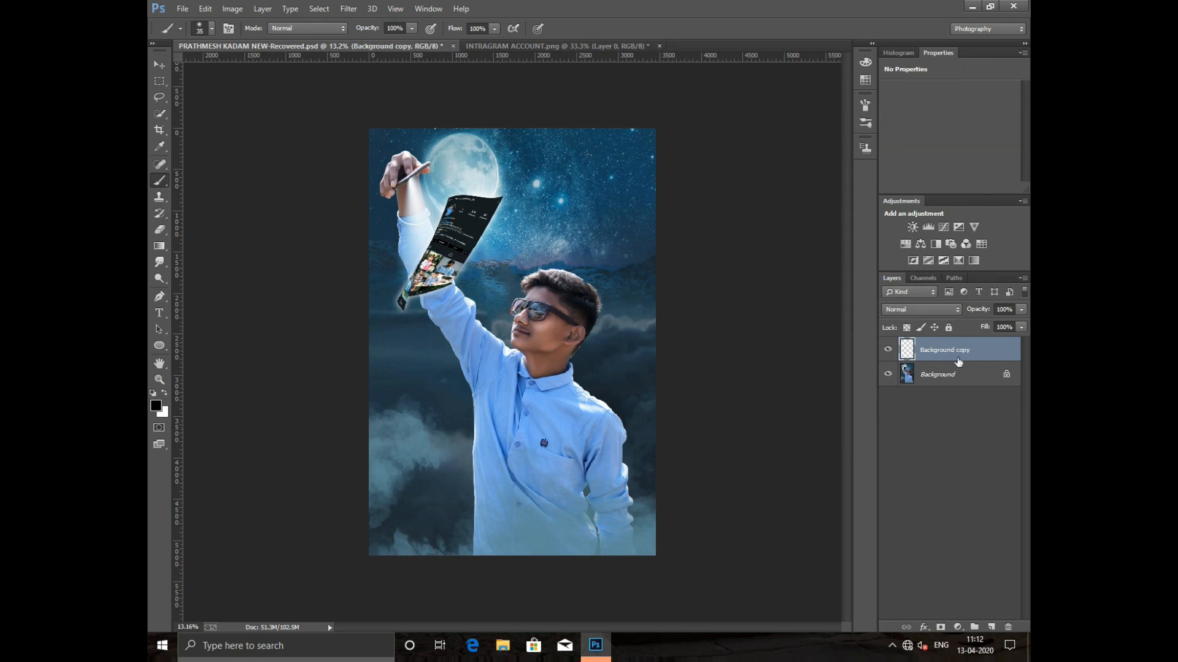
{"action": "key", "text": "ctrl+minus"}
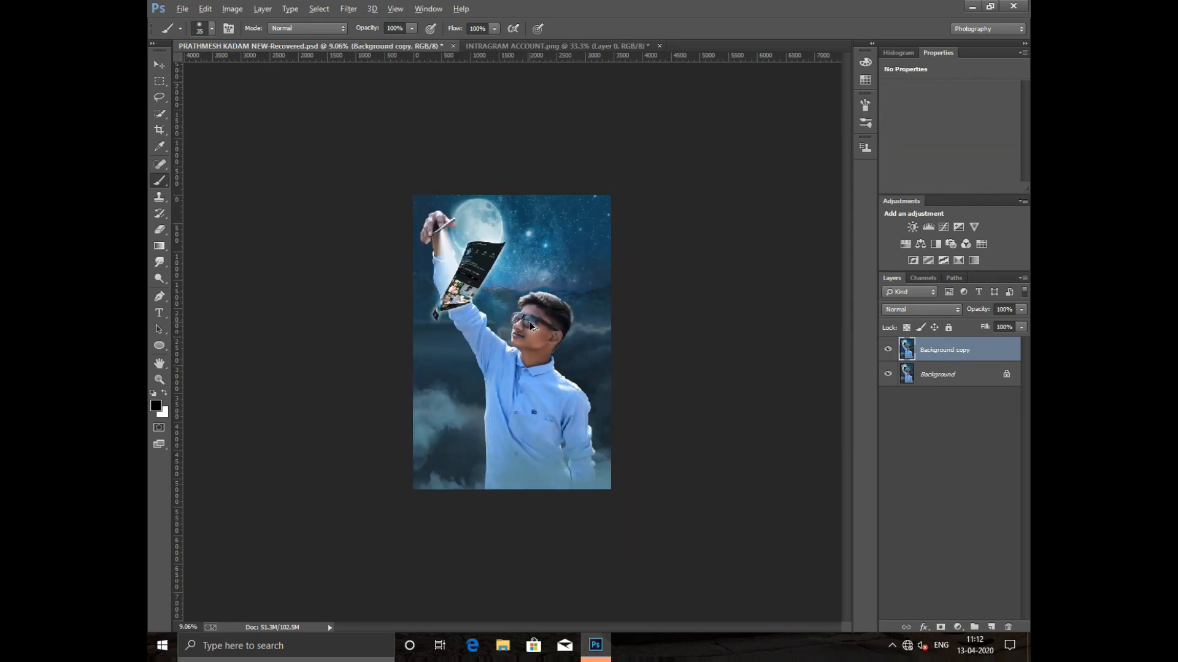
{"action": "scroll", "coordinate": [531, 326], "scroll_direction": "up", "scroll_amount": 2}
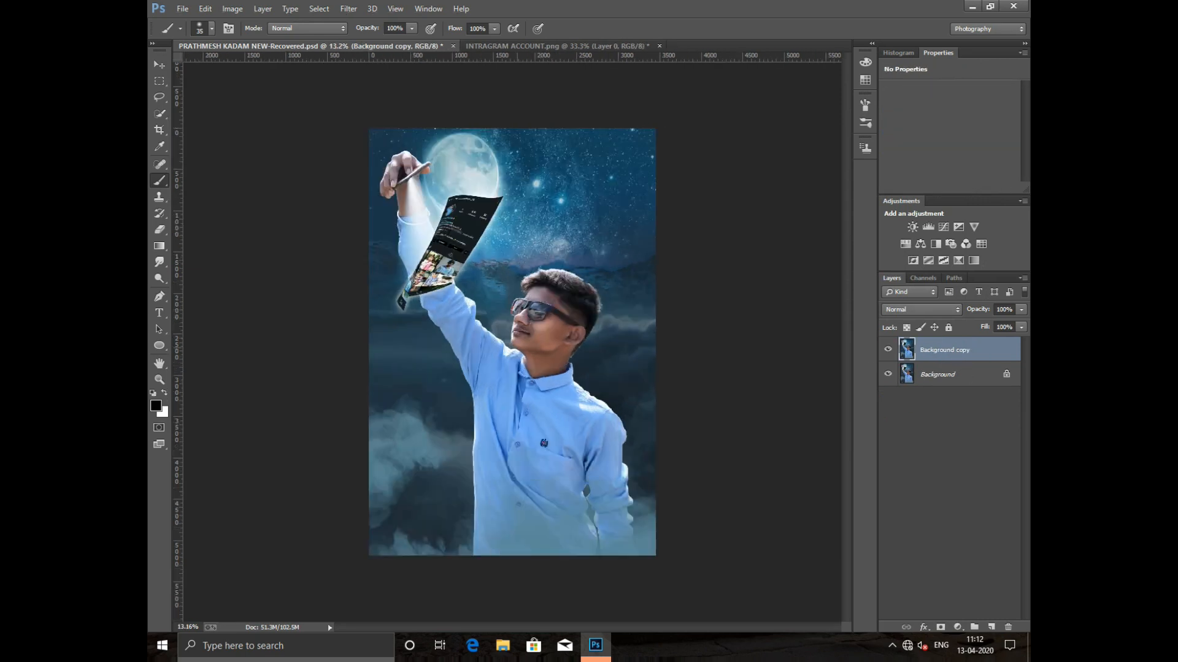
{"action": "scroll", "coordinate": [539, 289], "scroll_direction": "down", "scroll_amount": 1}
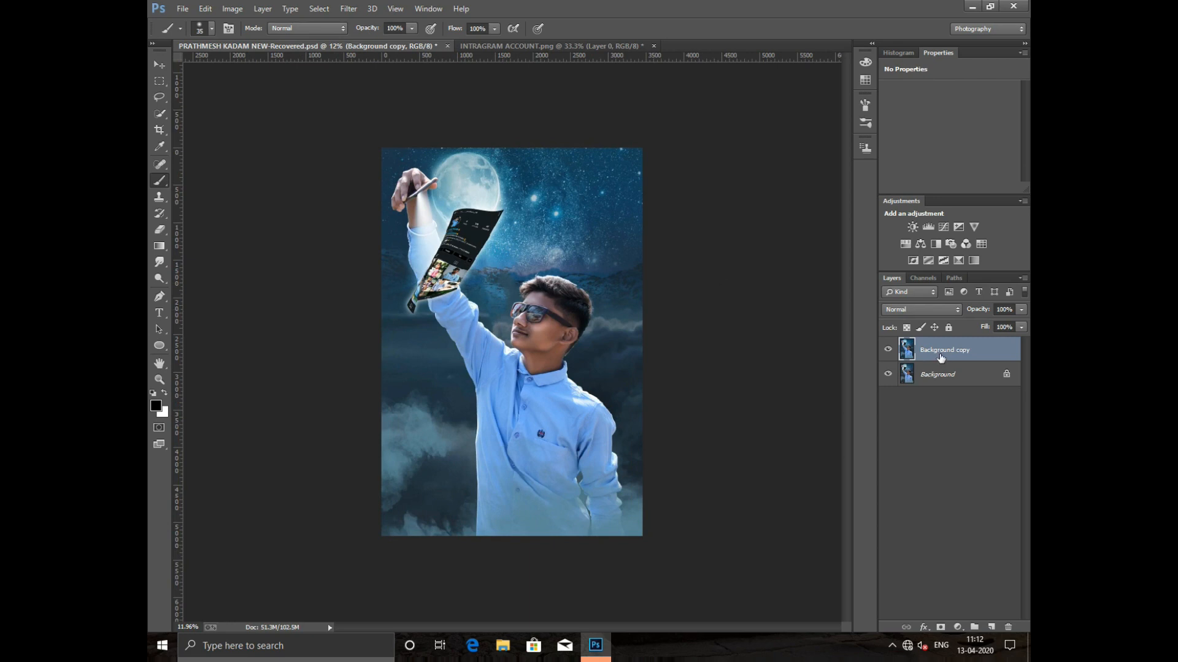
{"action": "right_click", "coordinate": [941, 357]}
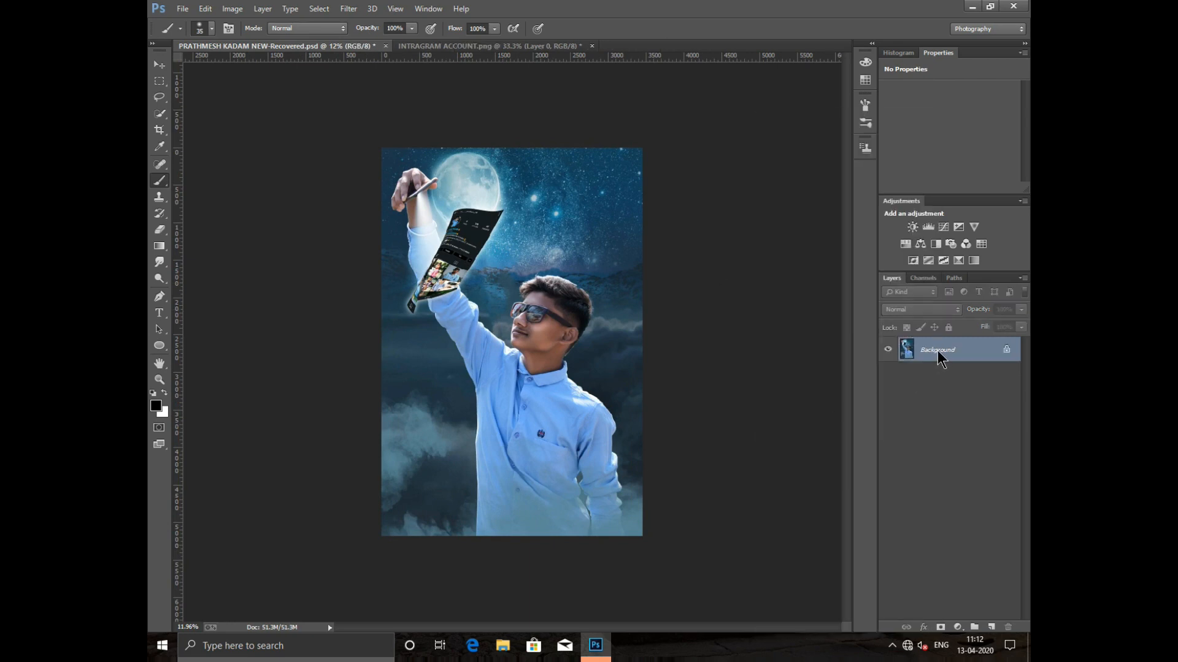
Duplicate the merged Background layer as Background copy
{"action": "right_click", "coordinate": [937, 349]}
{"action": "left_click", "coordinate": [911, 377]}
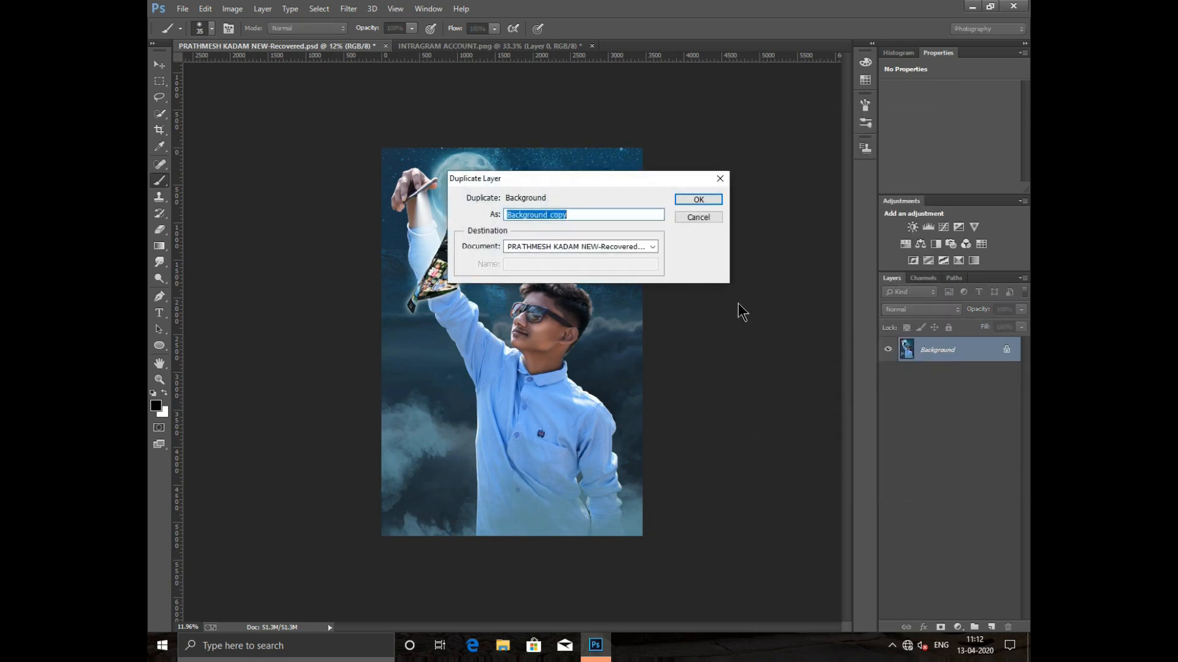
{"action": "left_click", "coordinate": [704, 197]}
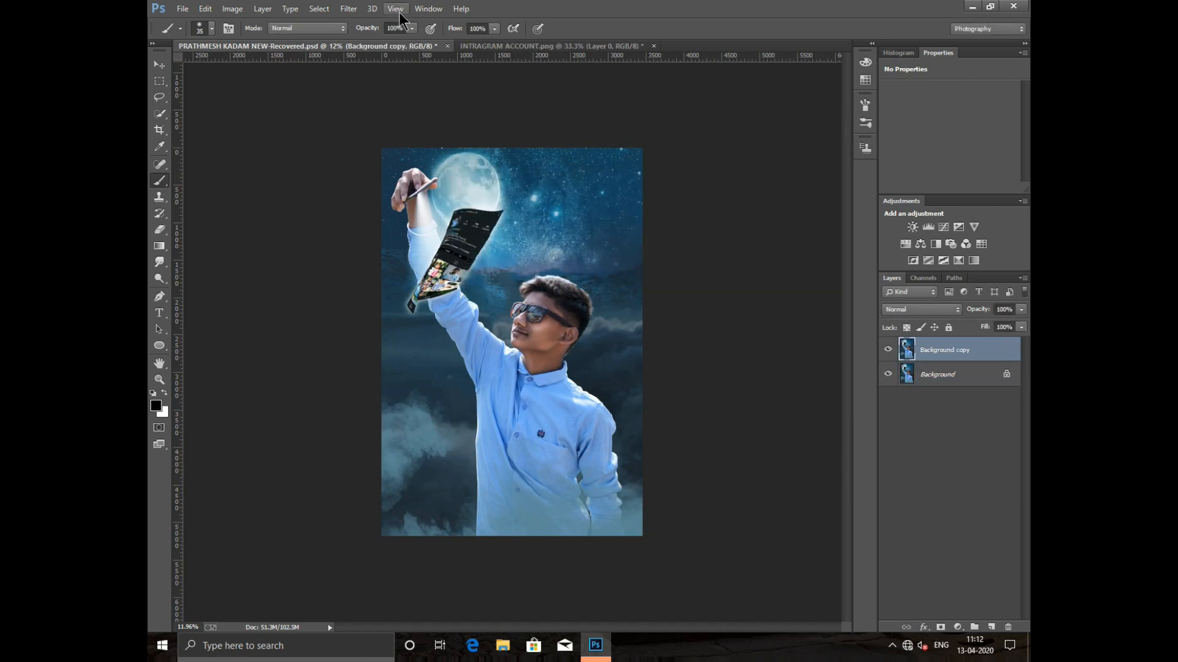
Start the Camera Raw Filter on Background copy and set Shadows +18, Whites +9, Blacks -12 and Clarity +12
{"action": "left_click", "coordinate": [349, 9]}
{"action": "left_click", "coordinate": [370, 81]}
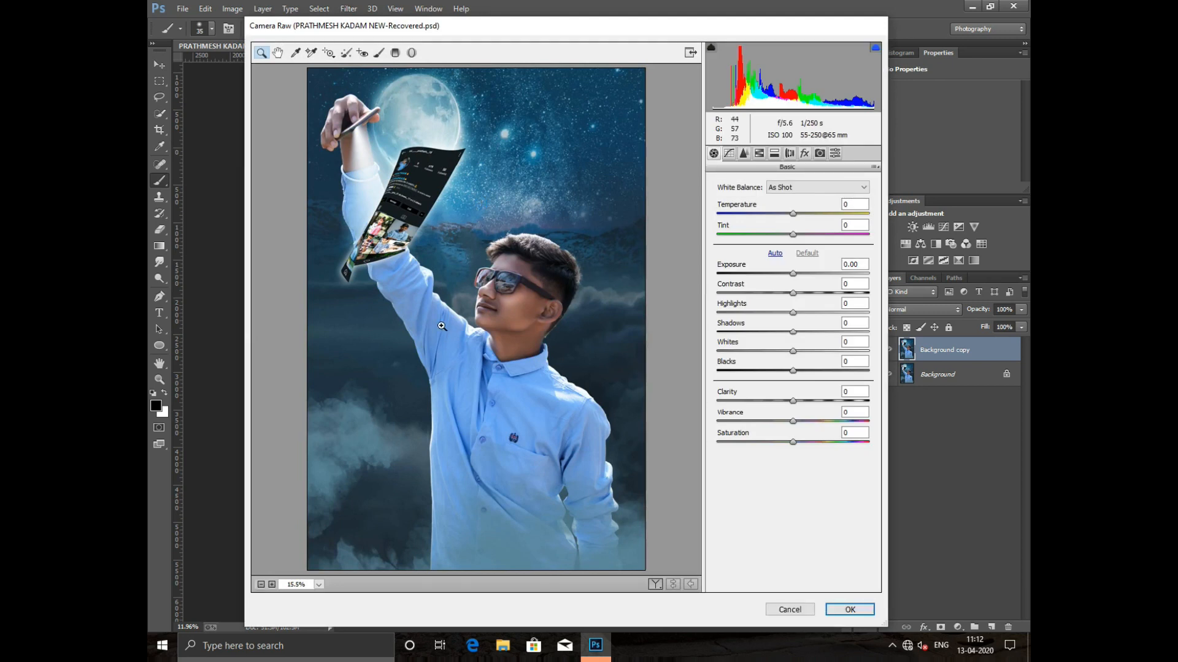
{"action": "left_click_drag", "start_coordinate": [801, 401], "coordinate": [800, 351]}
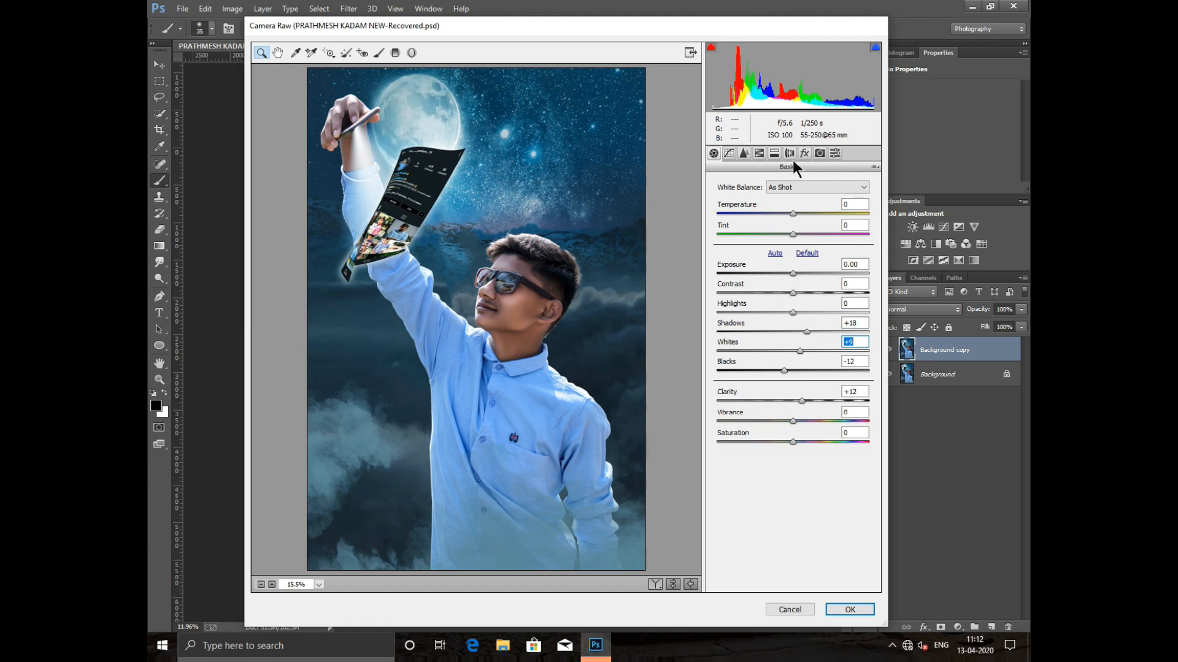
Raise the Oranges luminance slightly, shift the Aquas and Blues hues and set the Oranges saturation to -13
{"action": "left_click", "coordinate": [758, 154]}
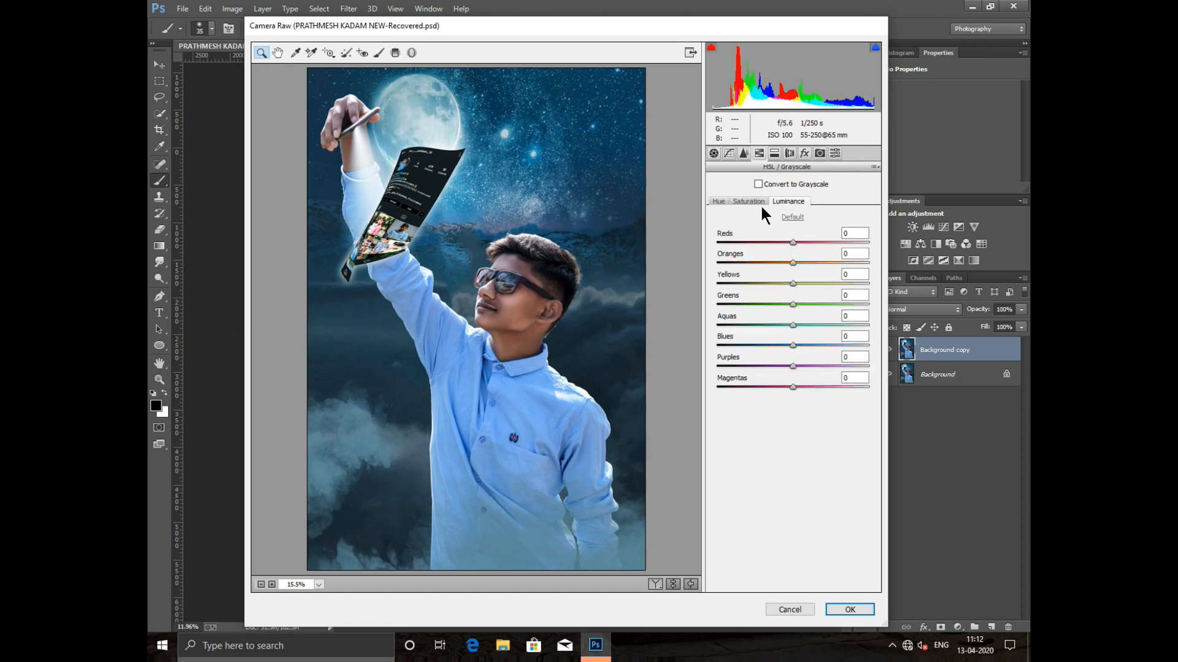
{"action": "left_click", "coordinate": [804, 262]}
{"action": "left_click", "coordinate": [720, 200]}
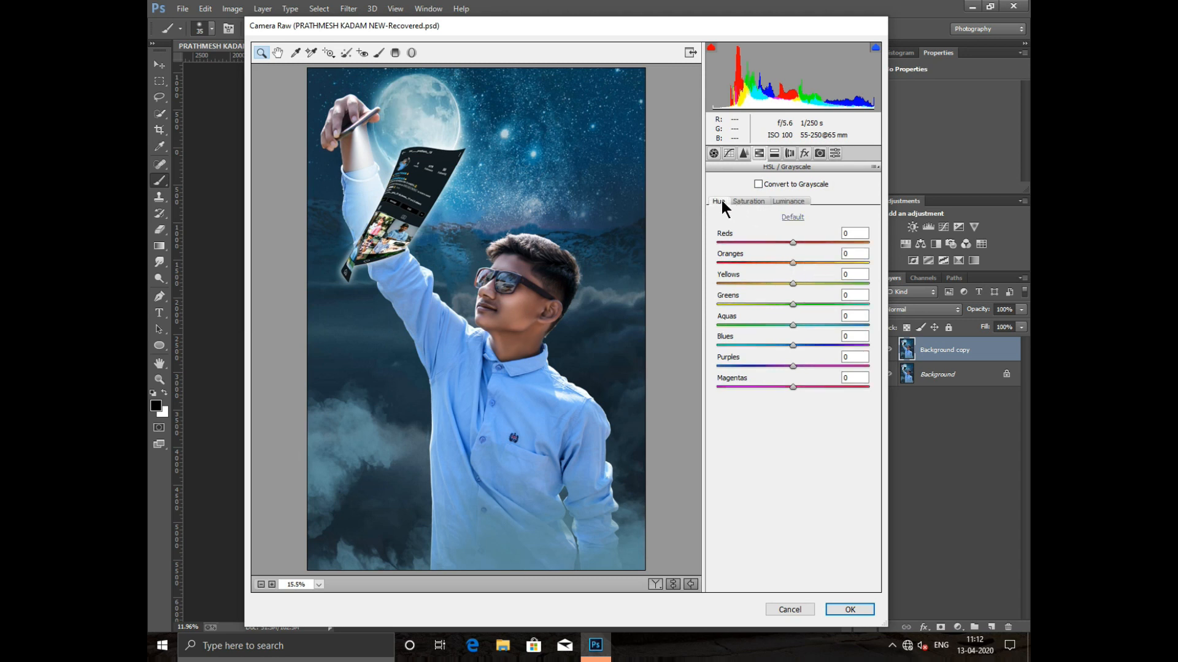
{"action": "left_click_drag", "start_coordinate": [794, 325], "coordinate": [788, 349]}
{"action": "left_click", "coordinate": [745, 201]}
{"action": "left_click_drag", "start_coordinate": [799, 263], "coordinate": [782, 265]}
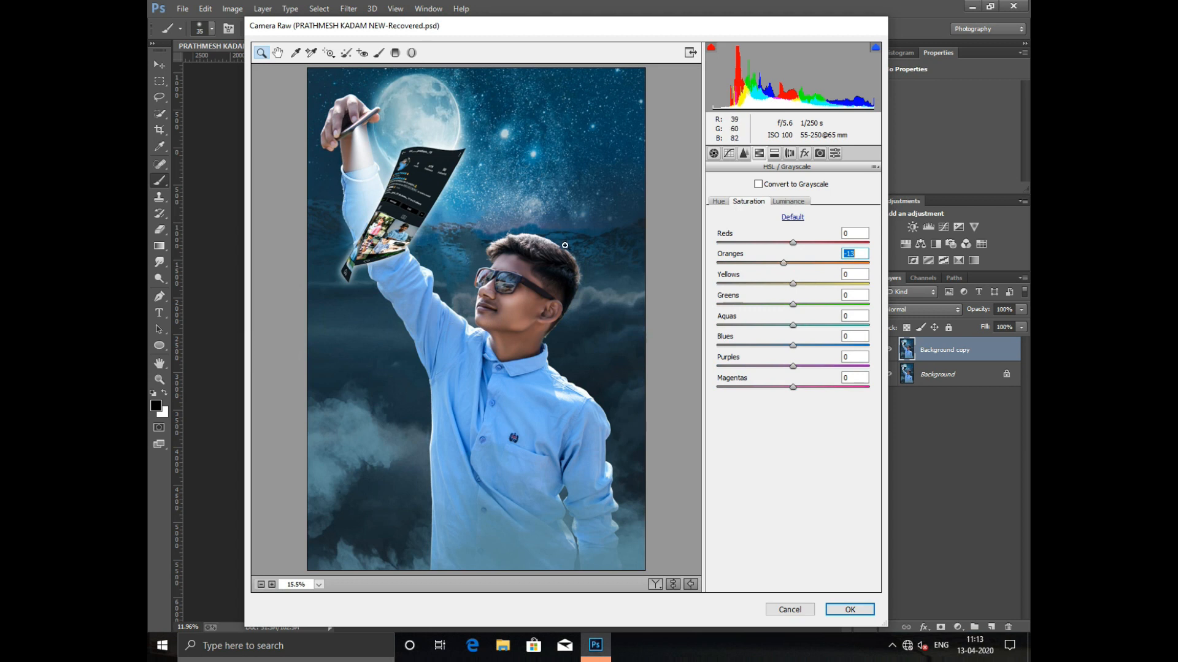
Set the sharpening amount to 50 and apply the Camera Raw adjustments to Background copy
{"action": "left_click", "coordinate": [743, 152]}
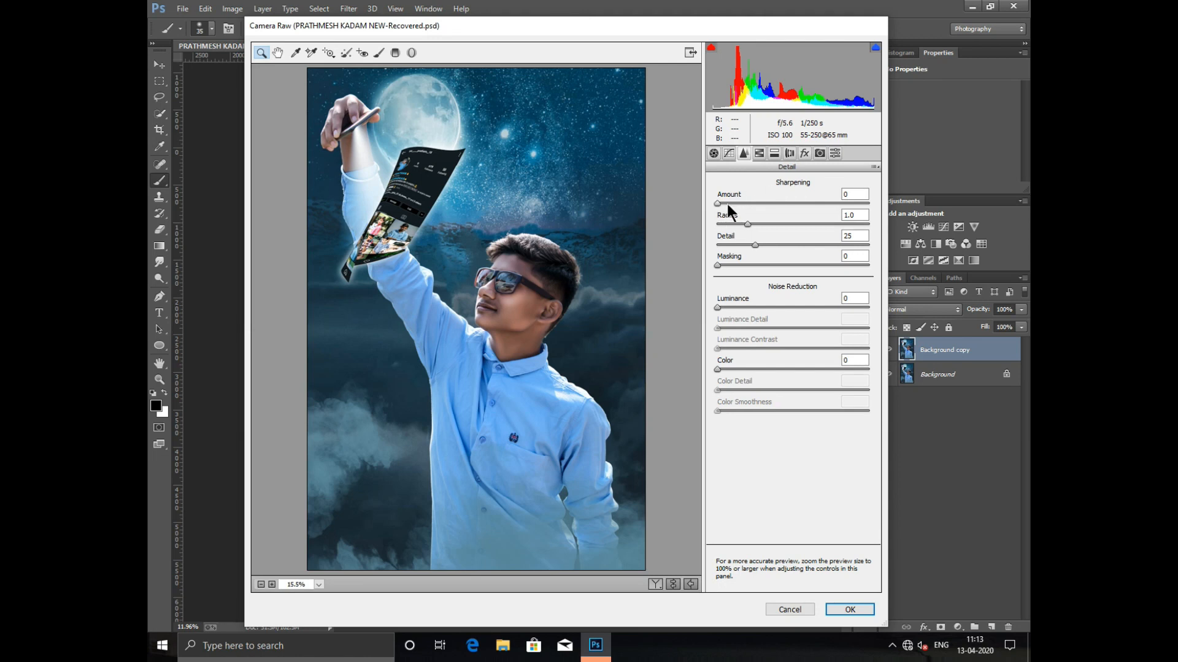
{"action": "left_click_drag", "start_coordinate": [728, 205], "coordinate": [761, 207]}
{"action": "type", "text": "50"}
{"action": "left_click", "coordinate": [849, 609]}
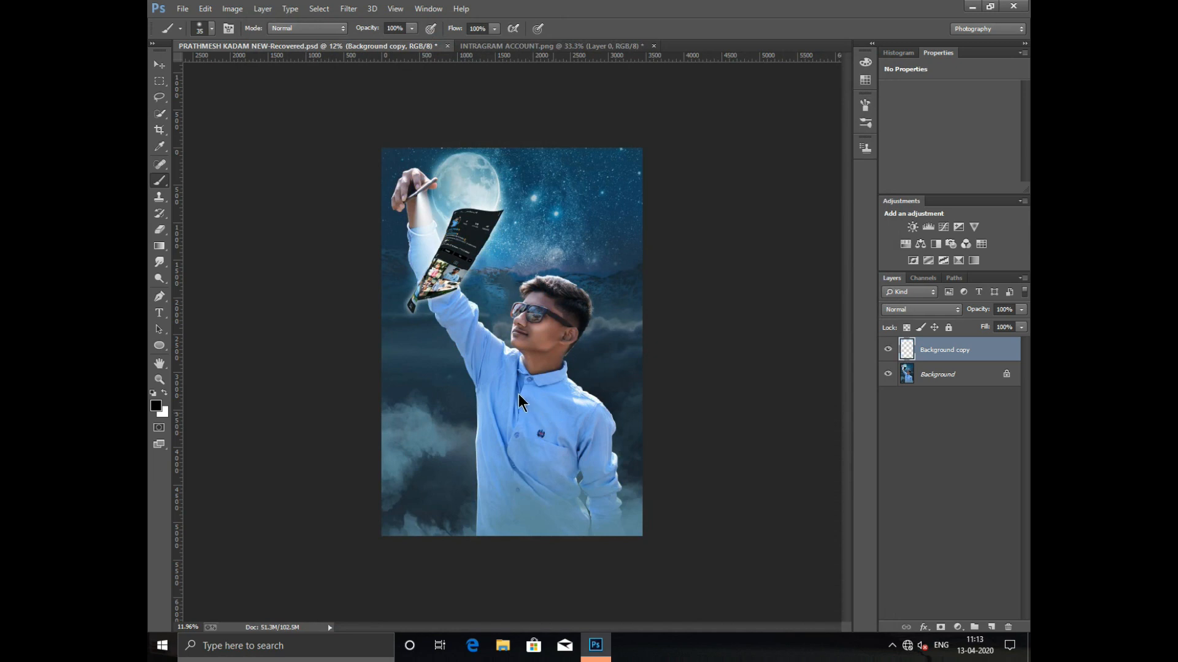
Examine the man and the night sky up close and compare the image with and without the Background copy layer
{"action": "scroll", "coordinate": [517, 400], "scroll_direction": "up", "scroll_amount": 5}
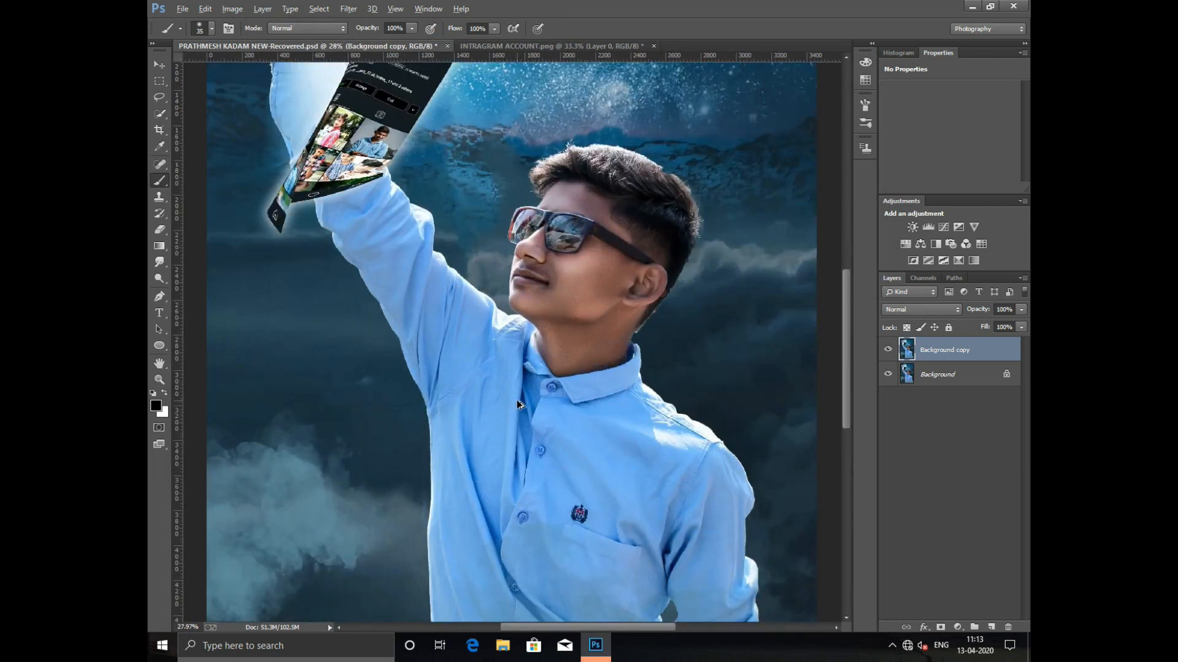
{"action": "scroll", "coordinate": [517, 405], "scroll_direction": "down", "scroll_amount": 3}
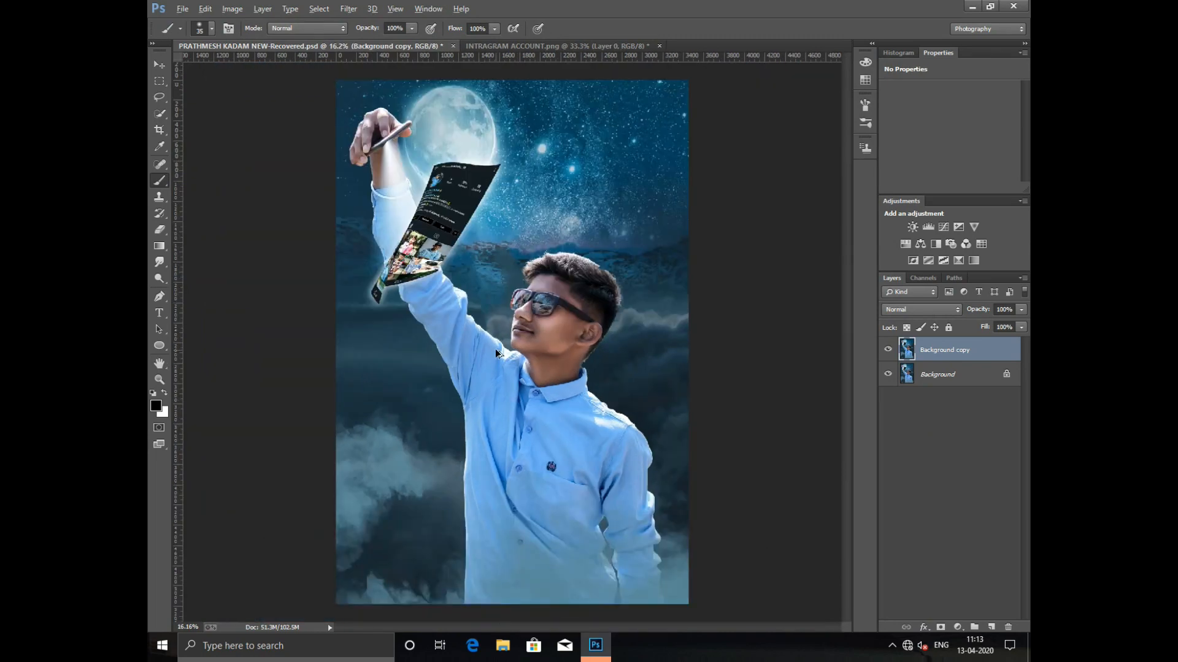
{"action": "scroll", "coordinate": [500, 356], "scroll_direction": "down", "scroll_amount": 1}
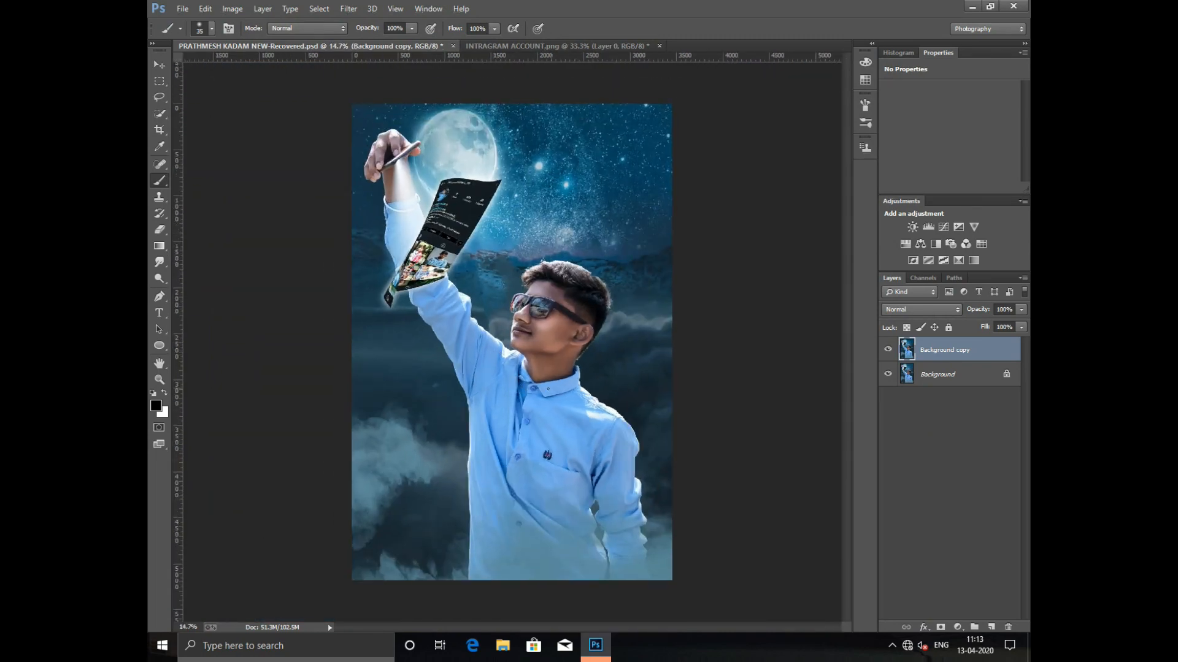
{"action": "scroll", "coordinate": [522, 335], "scroll_direction": "up", "scroll_amount": 2}
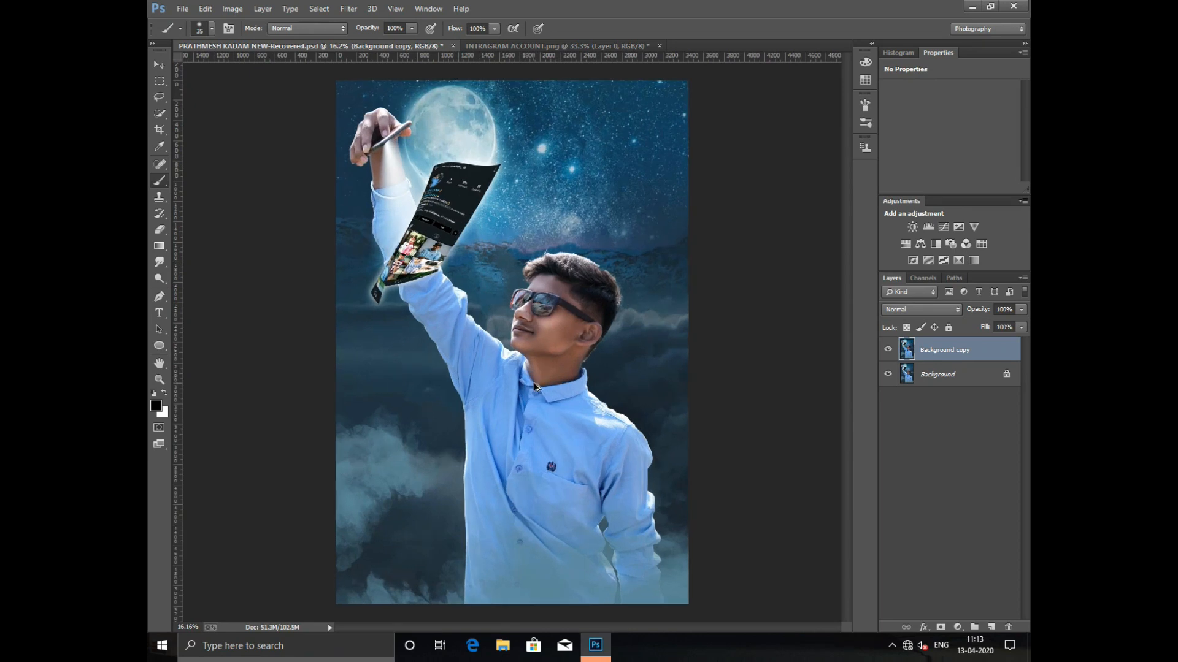
{"action": "scroll", "coordinate": [540, 381], "scroll_direction": "down", "scroll_amount": 1}
{"action": "left_click", "coordinate": [887, 353]}
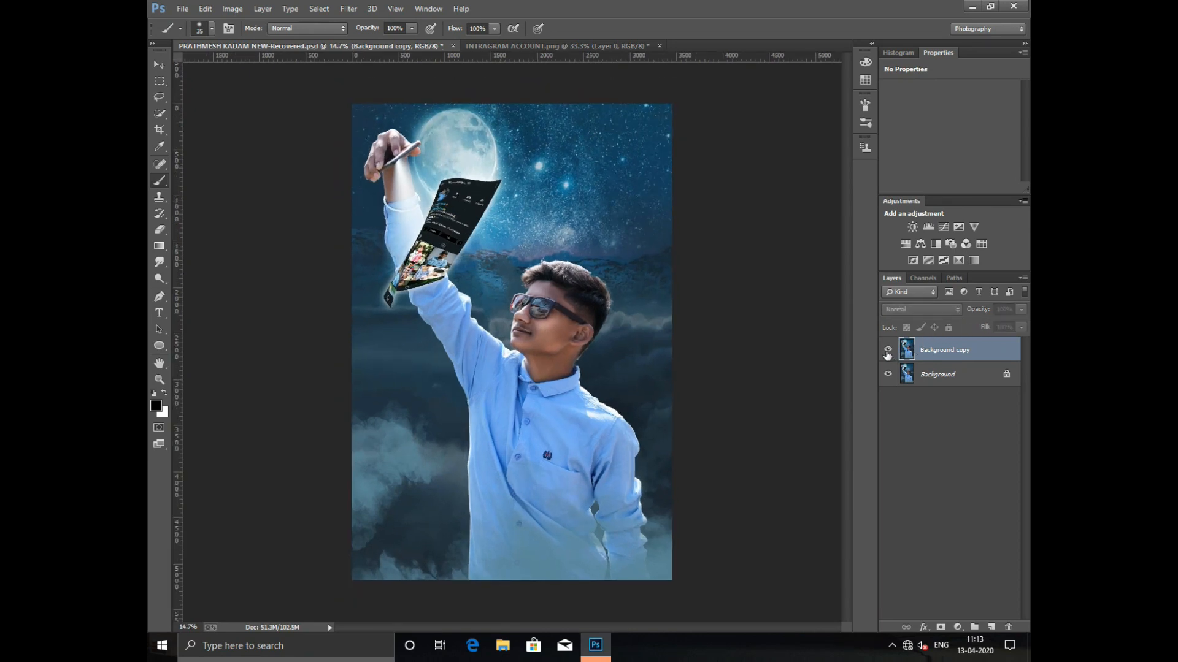
{"action": "left_click", "coordinate": [887, 352]}
{"action": "scroll", "coordinate": [626, 368], "scroll_direction": "up", "scroll_amount": 2}
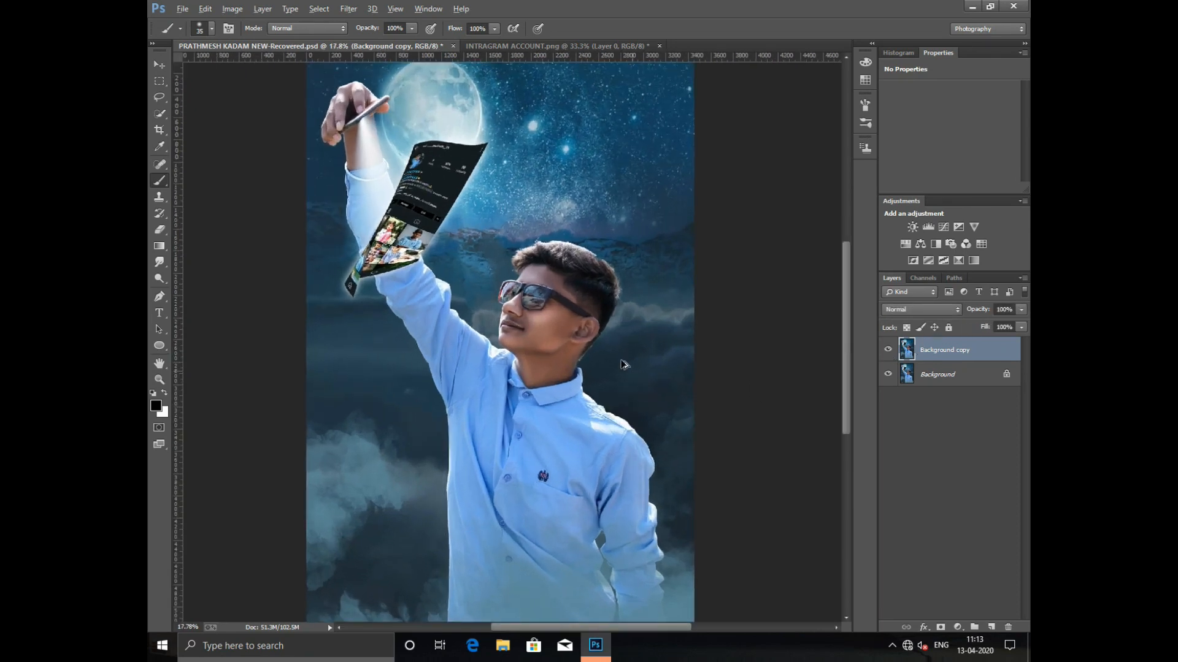
{"action": "scroll", "coordinate": [592, 340], "scroll_direction": "down", "scroll_amount": 2}
{"action": "scroll", "coordinate": [551, 299], "scroll_direction": "down", "scroll_amount": 1}
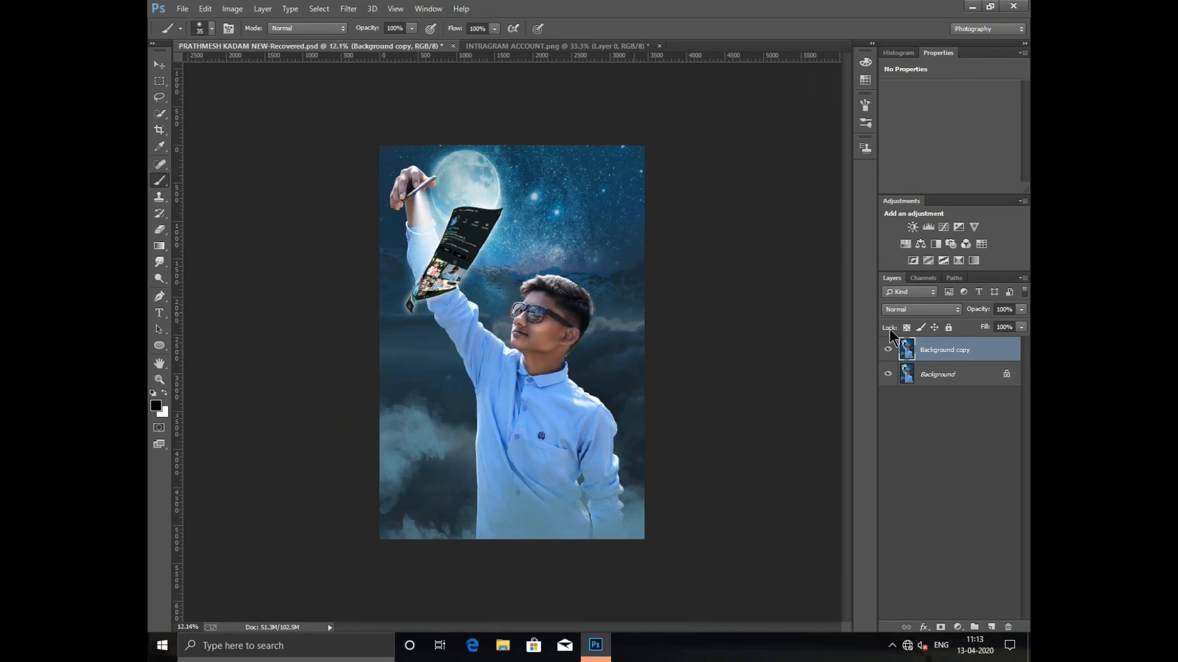
Merge Background copy into Background and, in the Camera Raw Filter, set Shadows +27, Whites +10, Blacks -12 and Clarity +14
{"action": "right_click", "coordinate": [958, 362]}
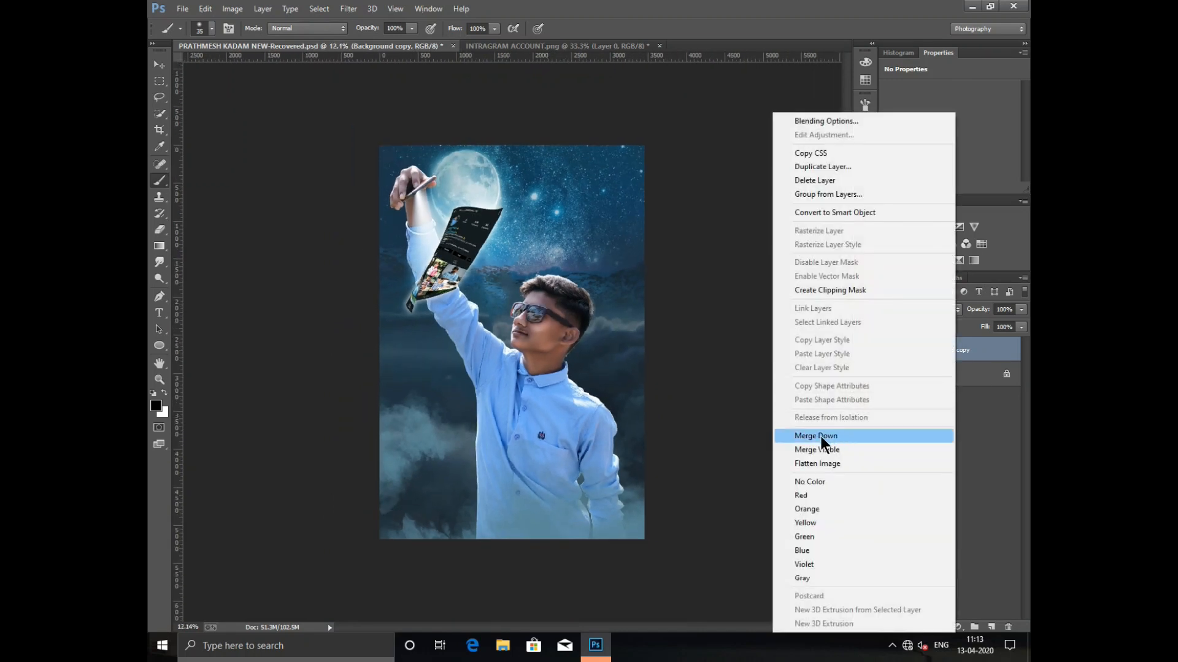
{"action": "left_click", "coordinate": [824, 436]}
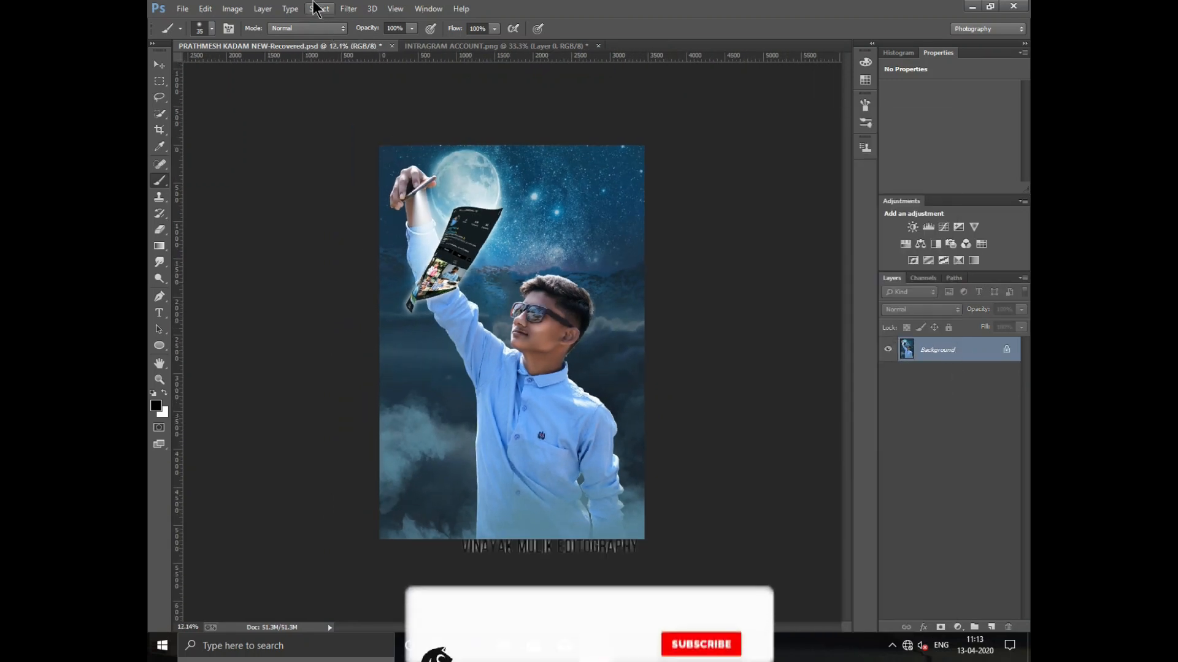
{"action": "left_click", "coordinate": [347, 9]}
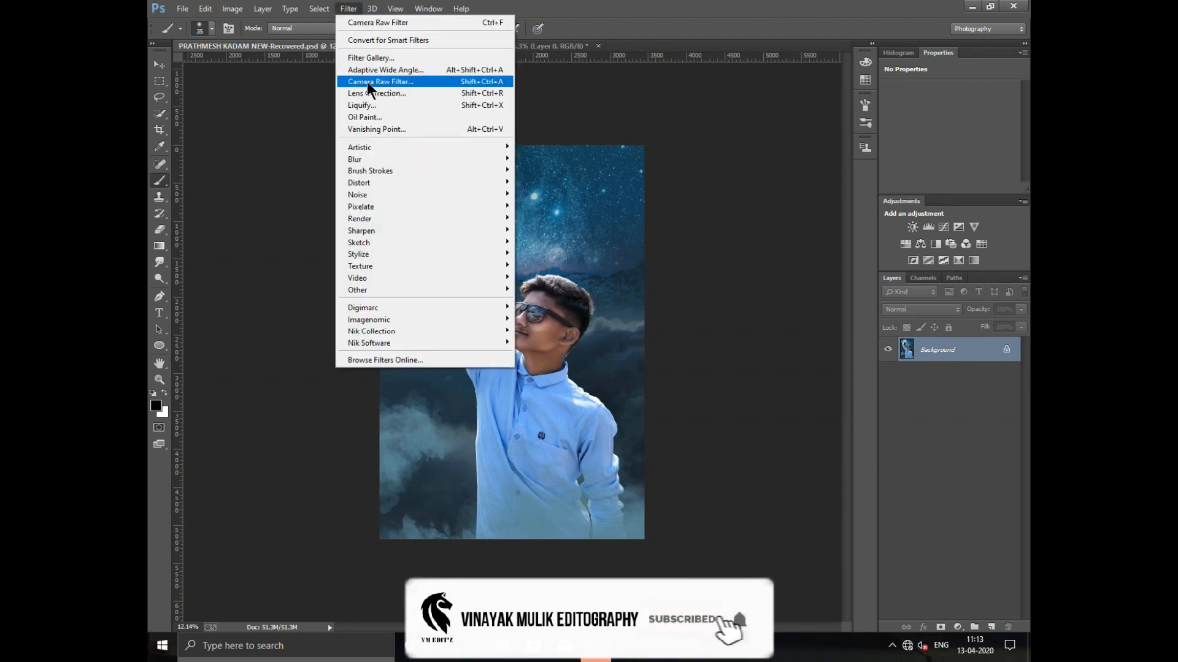
{"action": "left_click", "coordinate": [370, 81]}
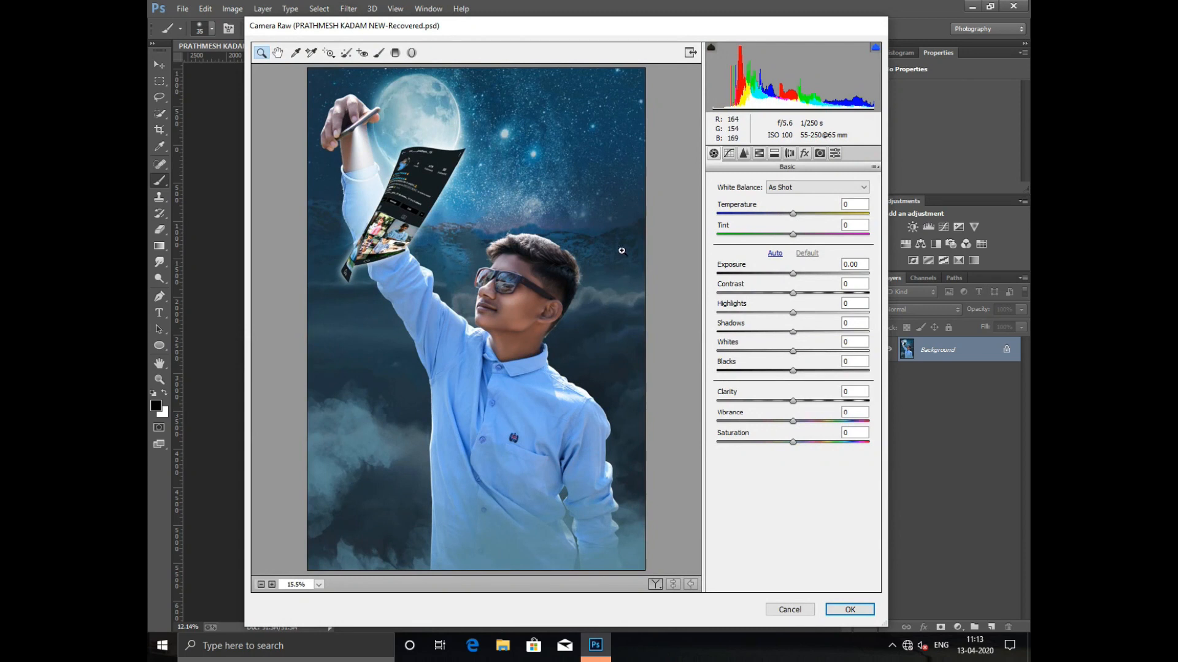
{"action": "left_click_drag", "start_coordinate": [796, 331], "coordinate": [804, 400]}
{"action": "left_click", "coordinate": [812, 331]}
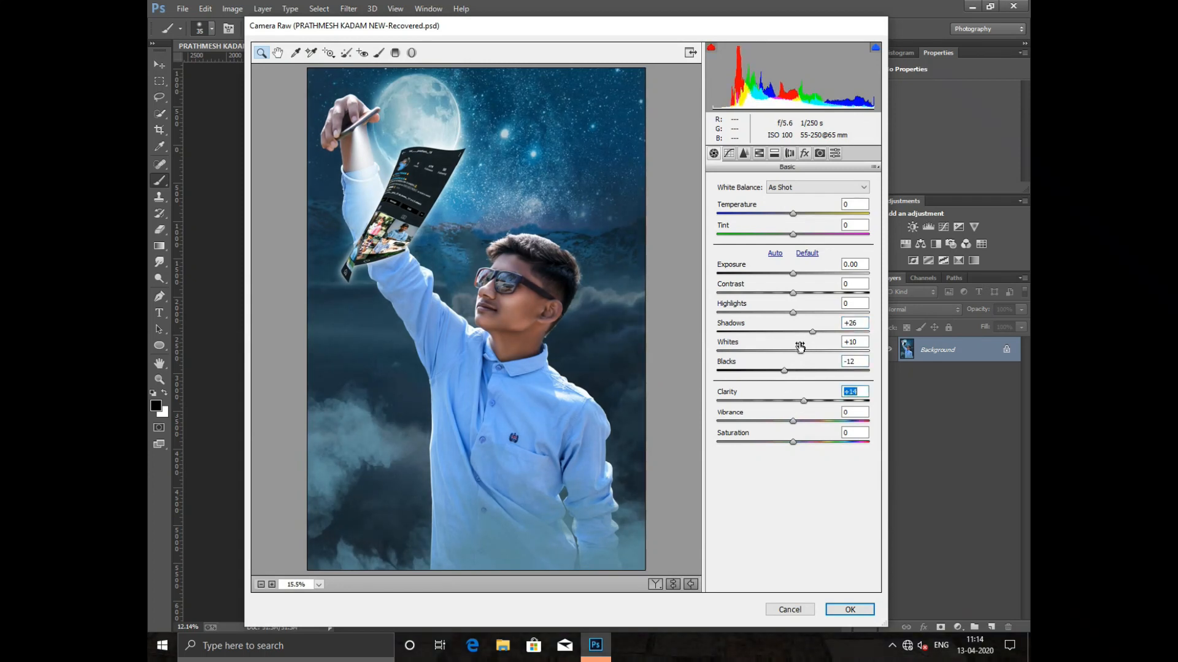
{"action": "left_click", "coordinate": [812, 332]}
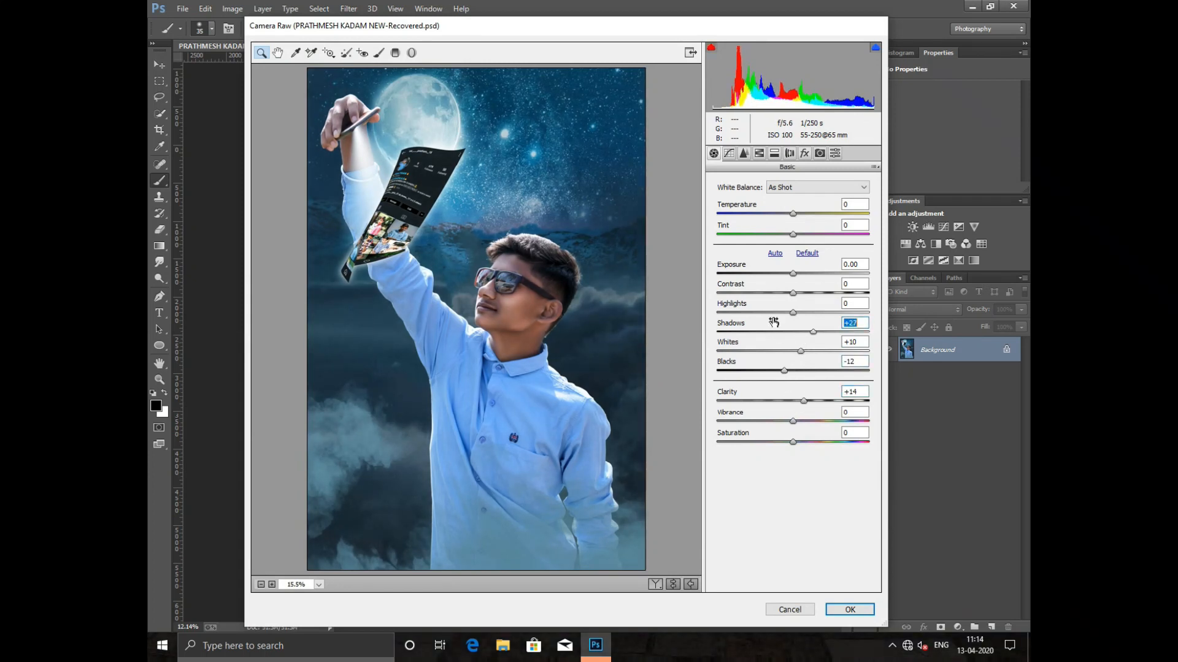
Set the Aquas hue to +11, shift the Blues hue slightly toward cyan and apply the Camera Raw adjustments
{"action": "left_click", "coordinate": [762, 155]}
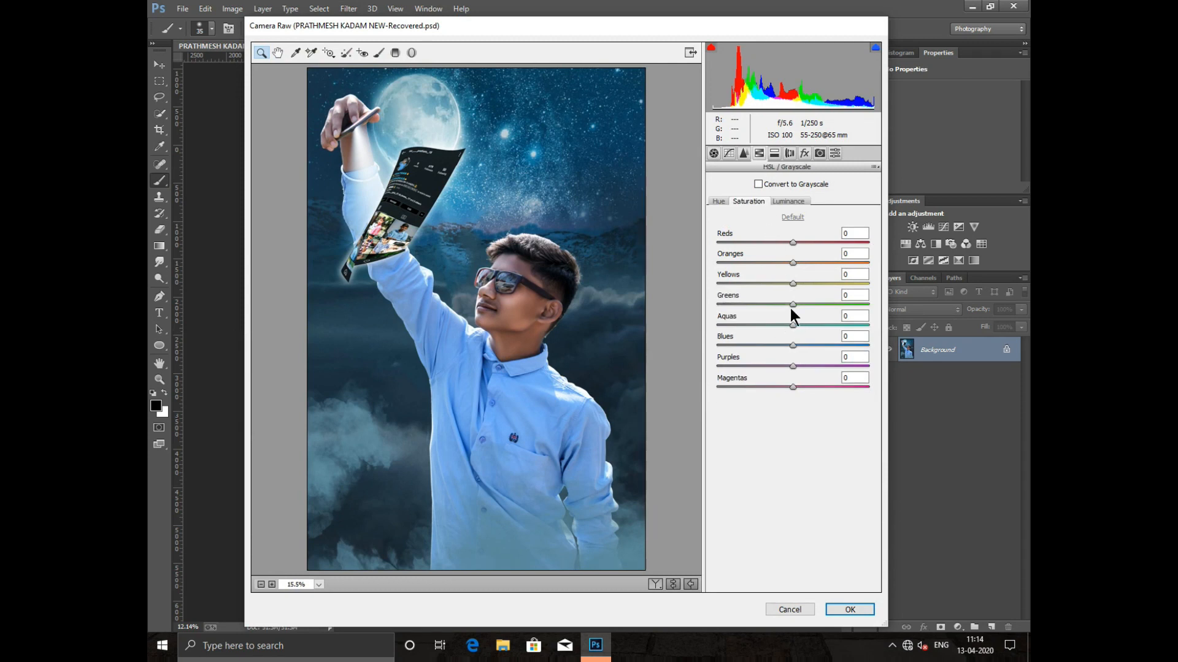
{"action": "left_click", "coordinate": [727, 203]}
{"action": "left_click_drag", "start_coordinate": [793, 325], "coordinate": [786, 352]}
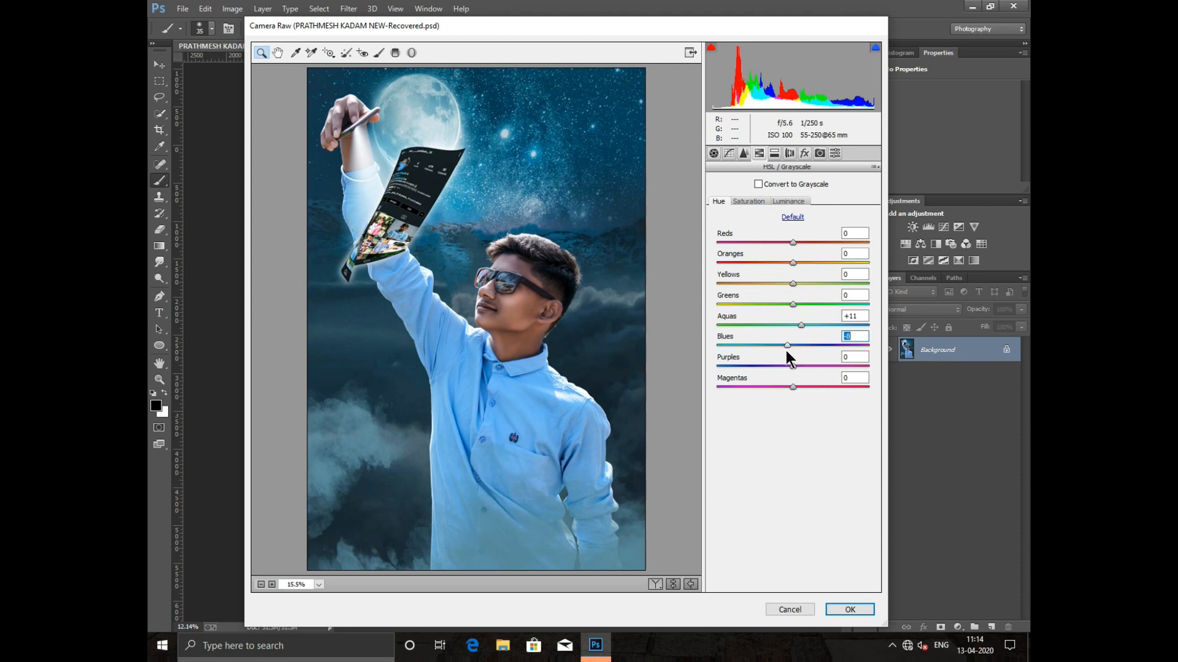
{"action": "left_click", "coordinate": [801, 325]}
{"action": "left_click", "coordinate": [847, 610]}
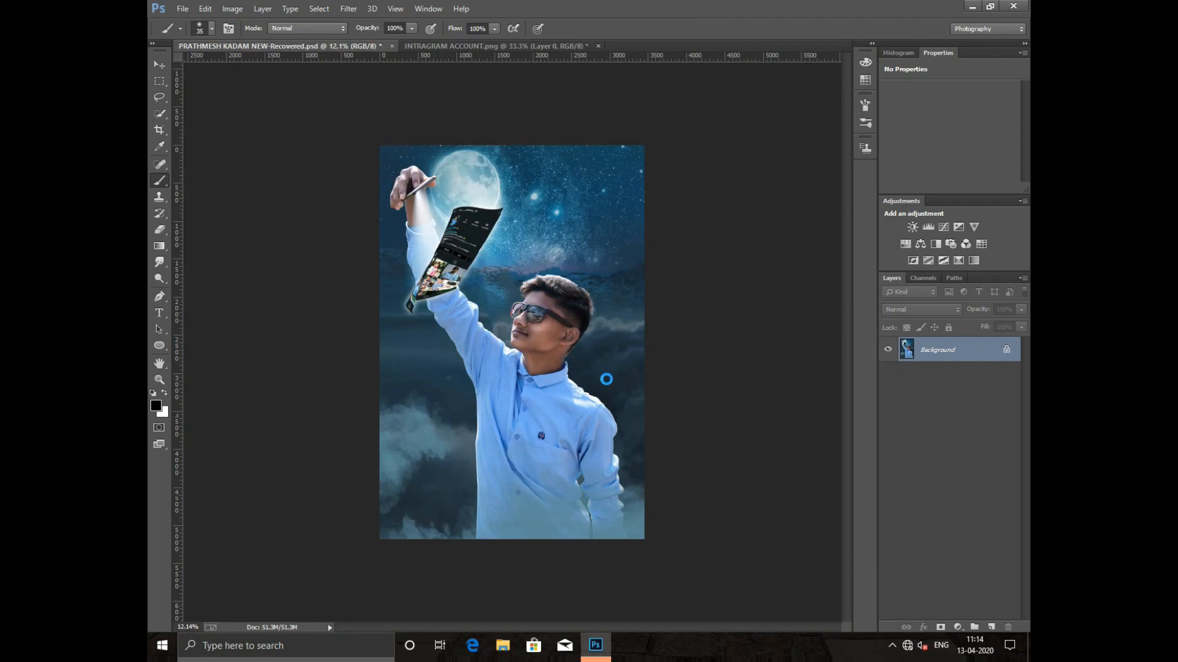
Inspect the graded composite and bring up the file commands
{"action": "scroll", "coordinate": [556, 368], "scroll_direction": "up", "scroll_amount": 1}
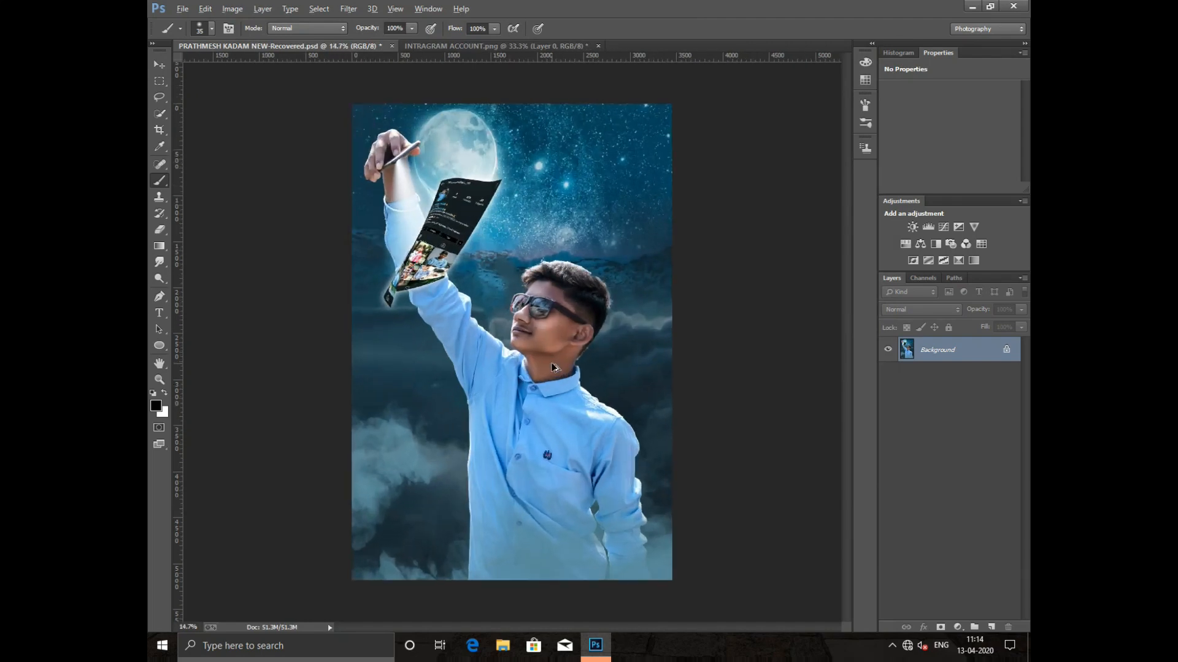
{"action": "left_click", "coordinate": [183, 8]}
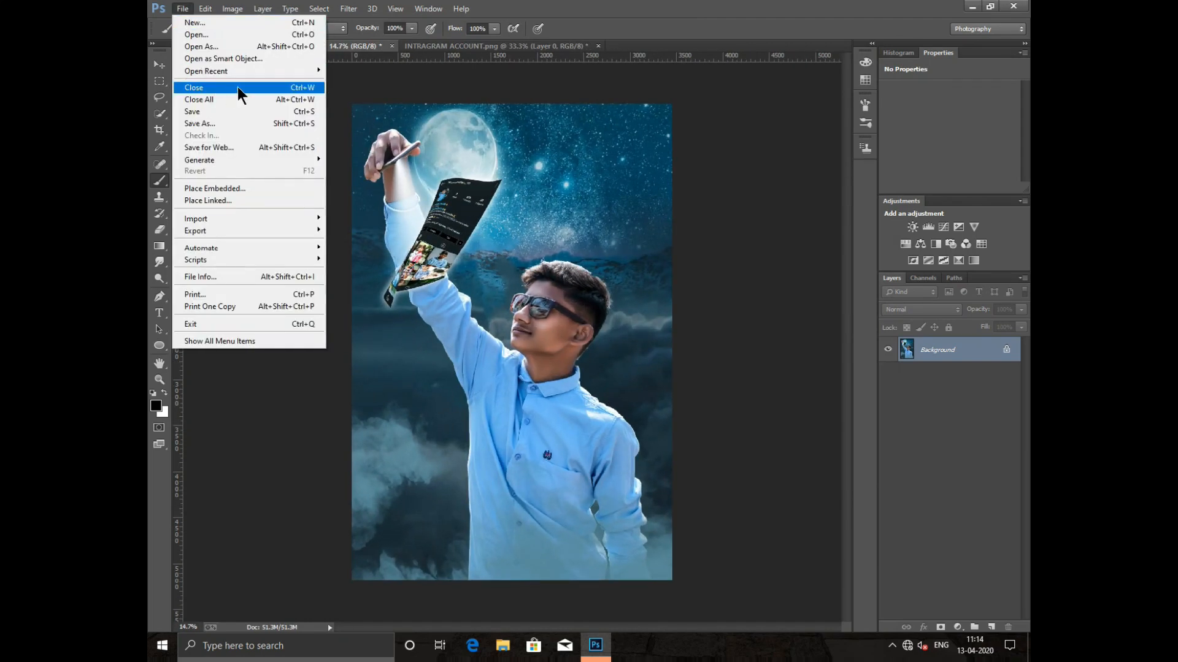